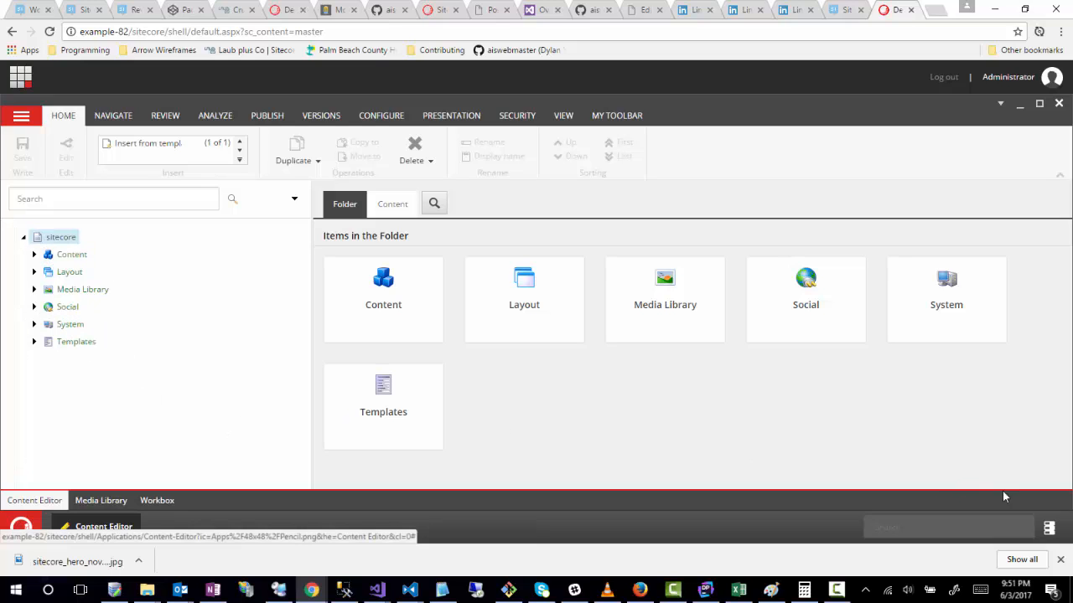
Step: Switch the desktop to the core database and open the Content Editor
{"action": "left_click", "coordinate": [1048, 527]}
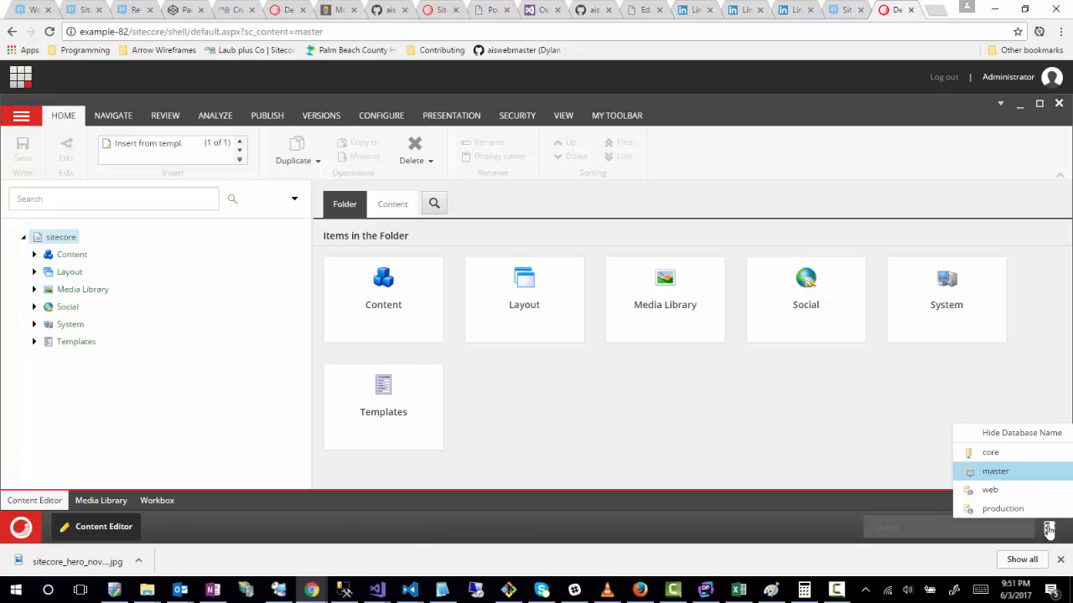
{"action": "left_click", "coordinate": [1004, 455]}
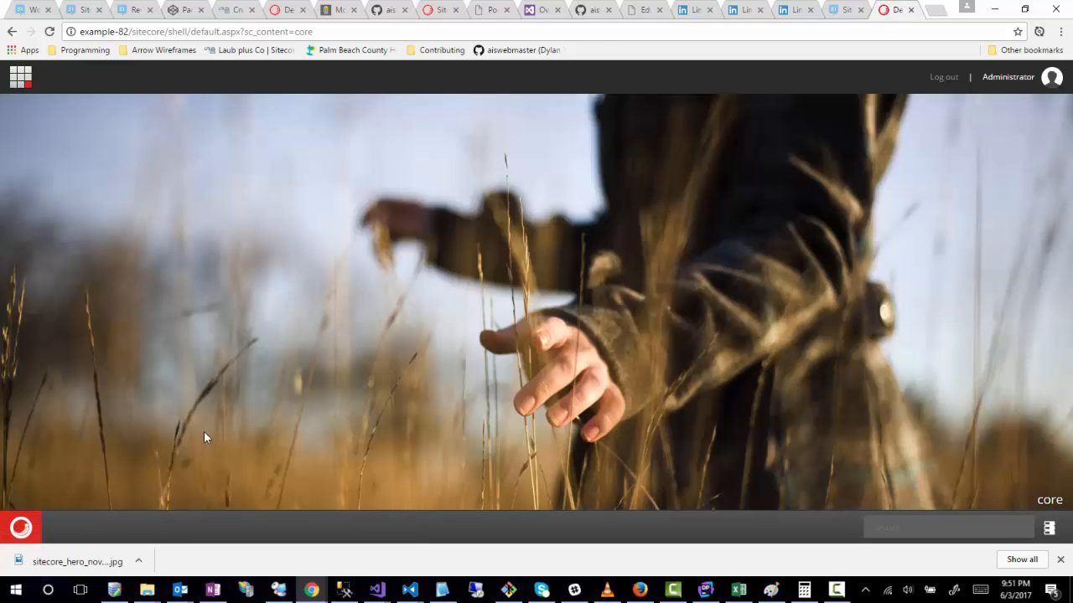
{"action": "left_click", "coordinate": [21, 527]}
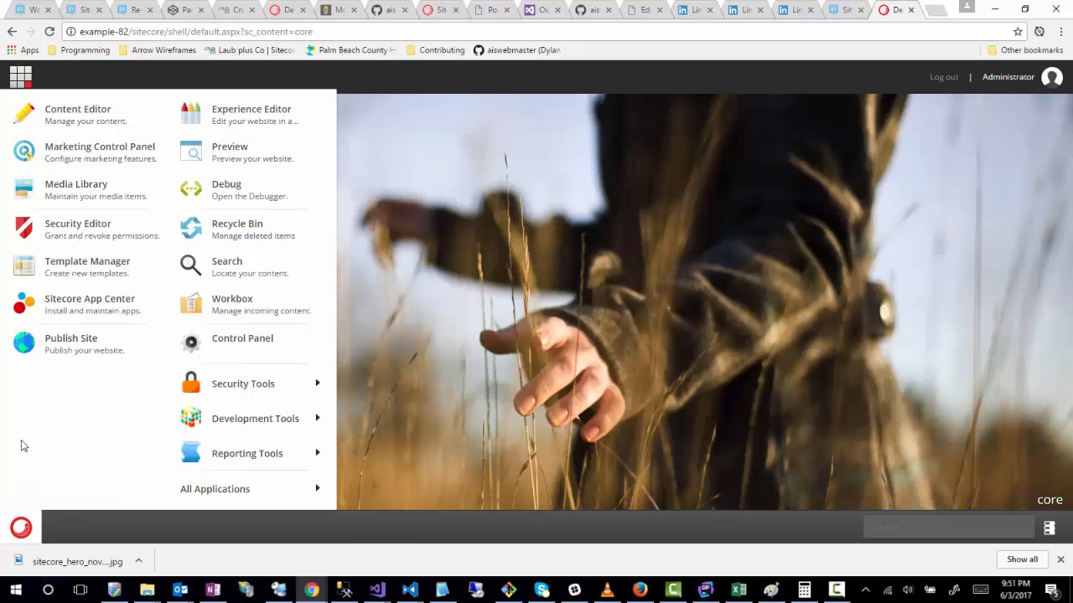
{"action": "left_click", "coordinate": [79, 123]}
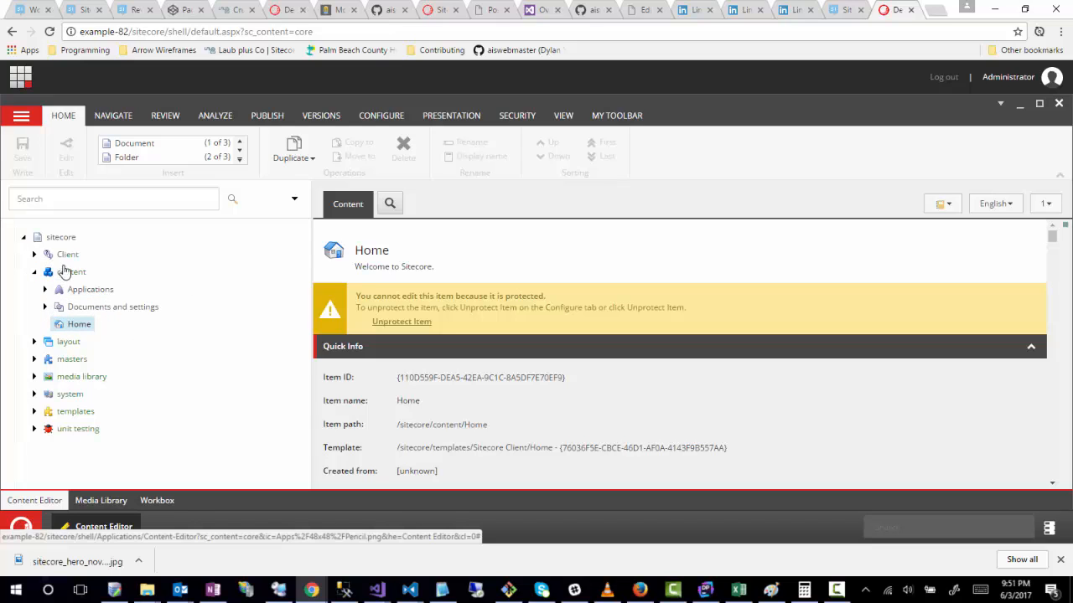
Step: Expand the Applications node under content and look through its child items
{"action": "left_click", "coordinate": [44, 290]}
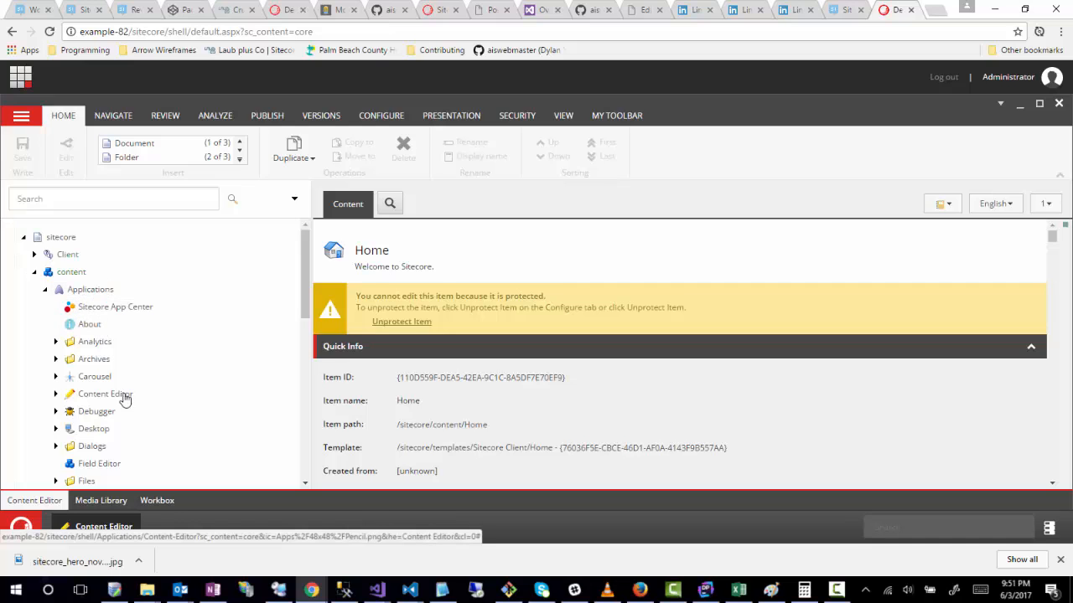
{"action": "scroll", "coordinate": [184, 397], "scroll_direction": "down", "scroll_amount": 1}
{"action": "scroll", "coordinate": [184, 397], "scroll_direction": "down", "scroll_amount": 3}
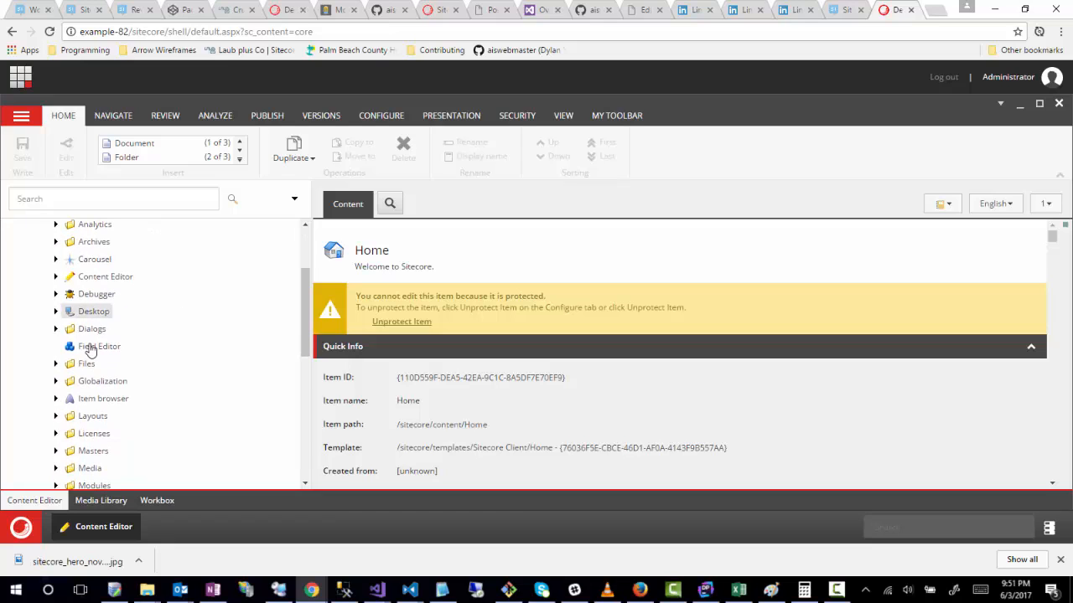
{"action": "scroll", "coordinate": [84, 384], "scroll_direction": "down", "scroll_amount": 1}
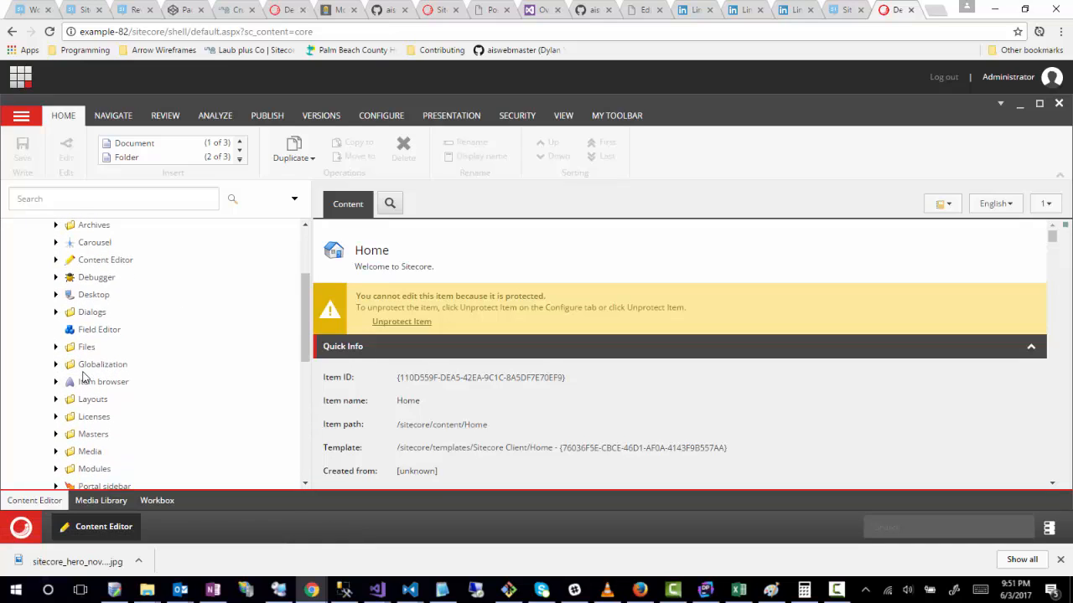
{"action": "scroll", "coordinate": [81, 376], "scroll_direction": "up", "scroll_amount": 5}
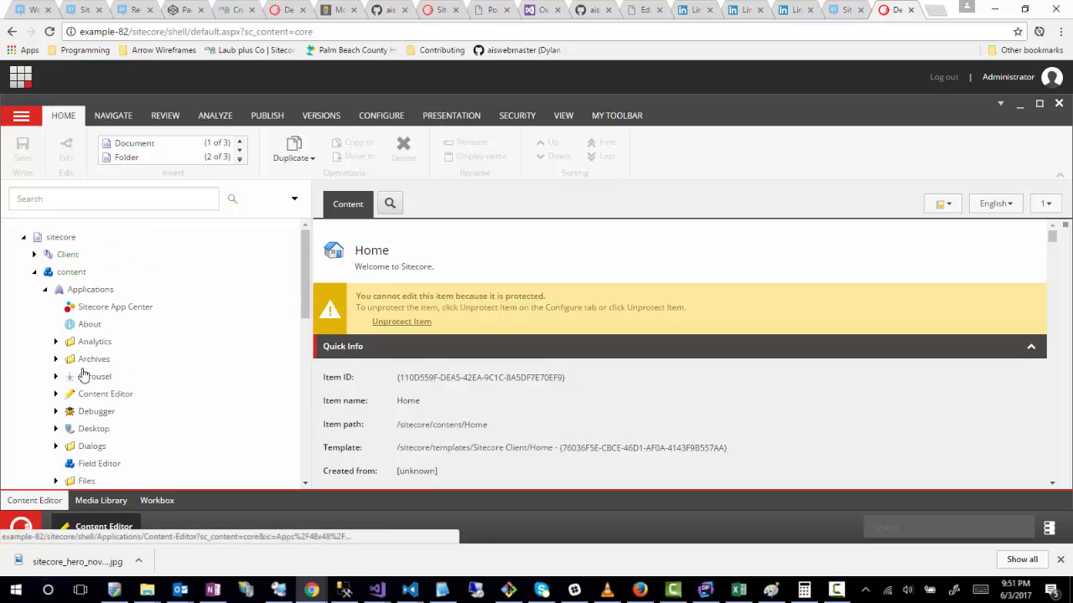
Step: Expand the Client node and review its children along with the items under content/Applications
{"action": "left_click", "coordinate": [34, 254]}
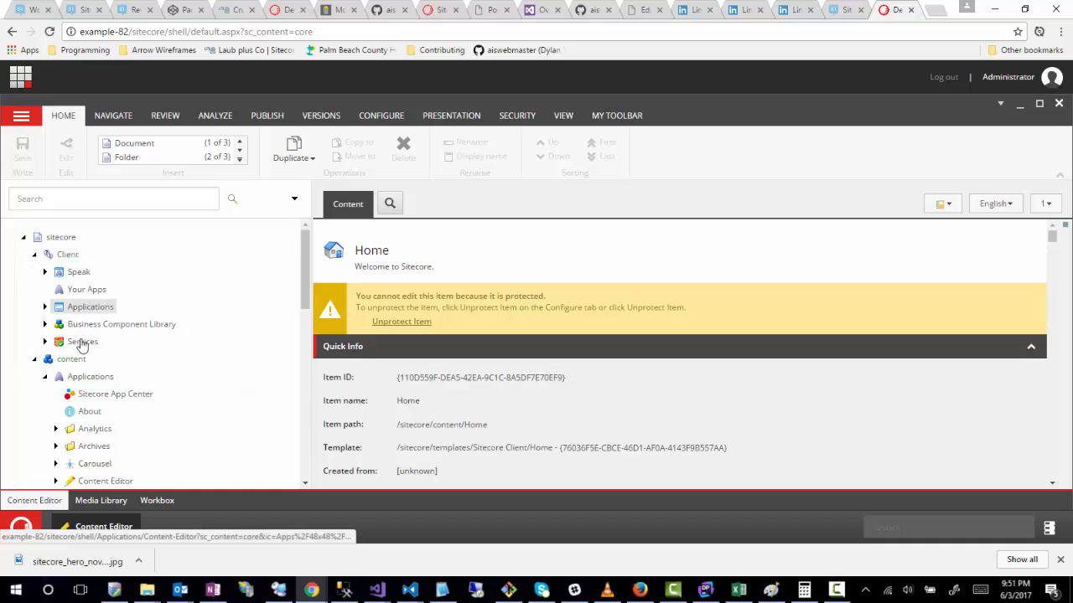
{"action": "scroll", "coordinate": [84, 414], "scroll_direction": "down", "scroll_amount": 3}
{"action": "scroll", "coordinate": [81, 421], "scroll_direction": "down", "scroll_amount": 2}
{"action": "scroll", "coordinate": [84, 419], "scroll_direction": "up", "scroll_amount": 3}
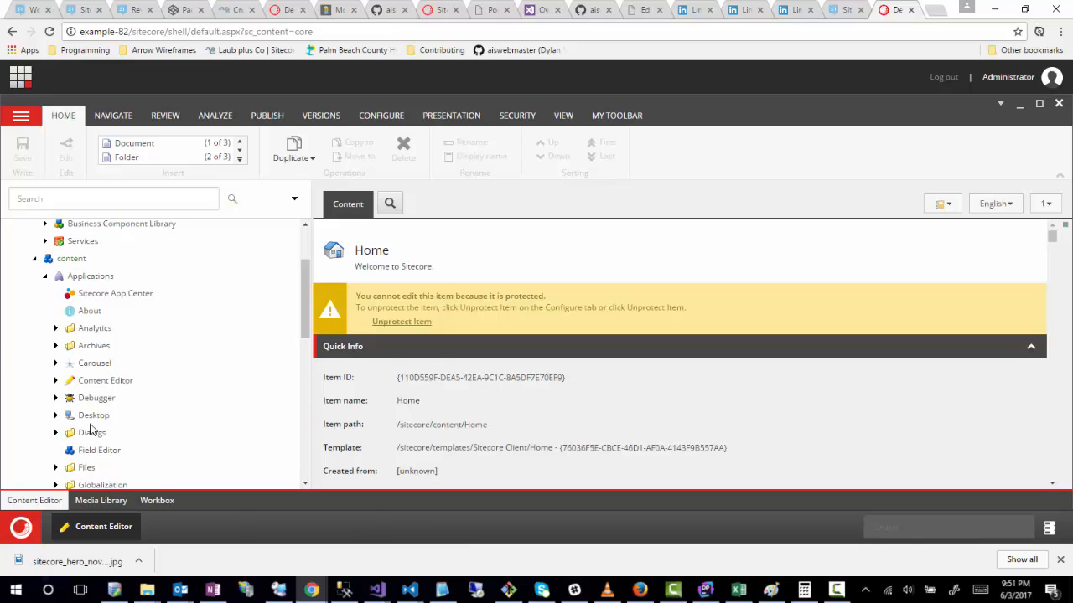
{"action": "scroll", "coordinate": [96, 401], "scroll_direction": "down", "scroll_amount": 1}
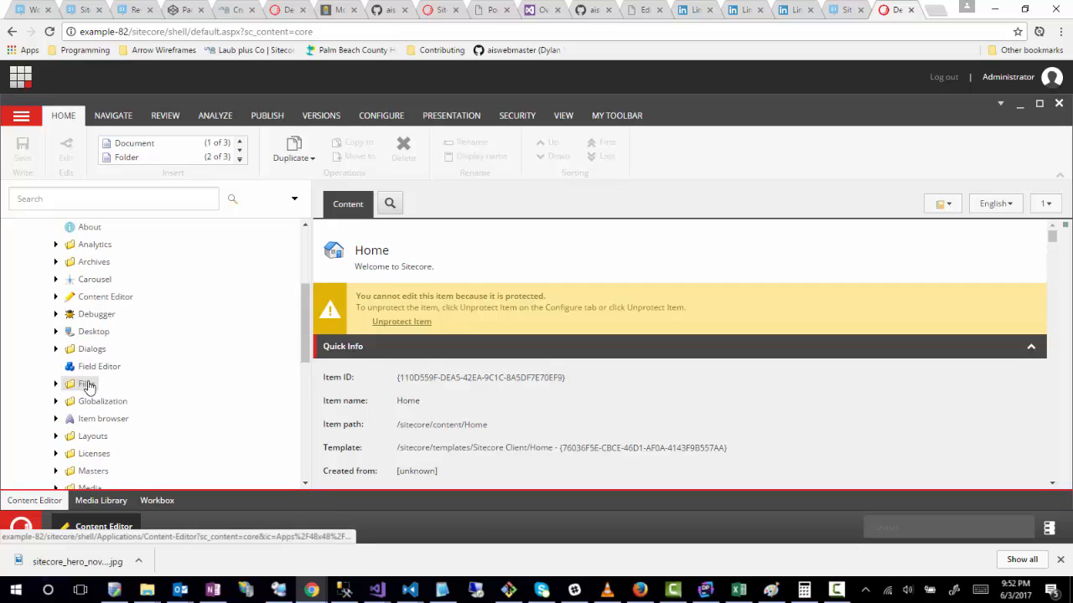
{"action": "scroll", "coordinate": [89, 391], "scroll_direction": "down", "scroll_amount": 1}
{"action": "scroll", "coordinate": [138, 399], "scroll_direction": "up", "scroll_amount": 1}
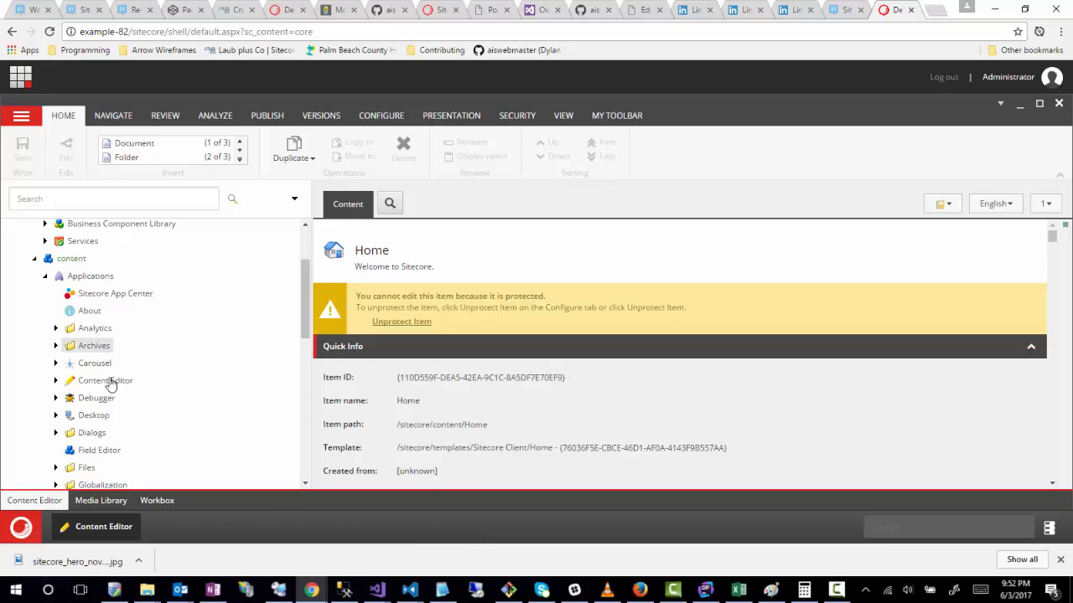
Step: View the subfolders of the Content Editor item under Applications, and collapse it again
{"action": "left_click", "coordinate": [54, 382]}
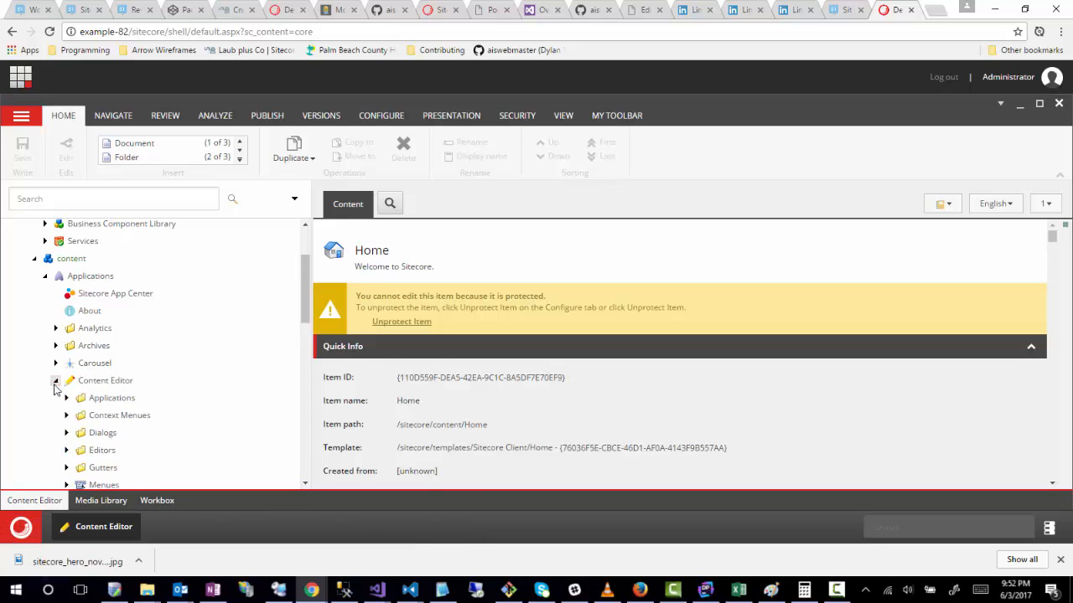
{"action": "scroll", "coordinate": [192, 423], "scroll_direction": "down", "scroll_amount": 1}
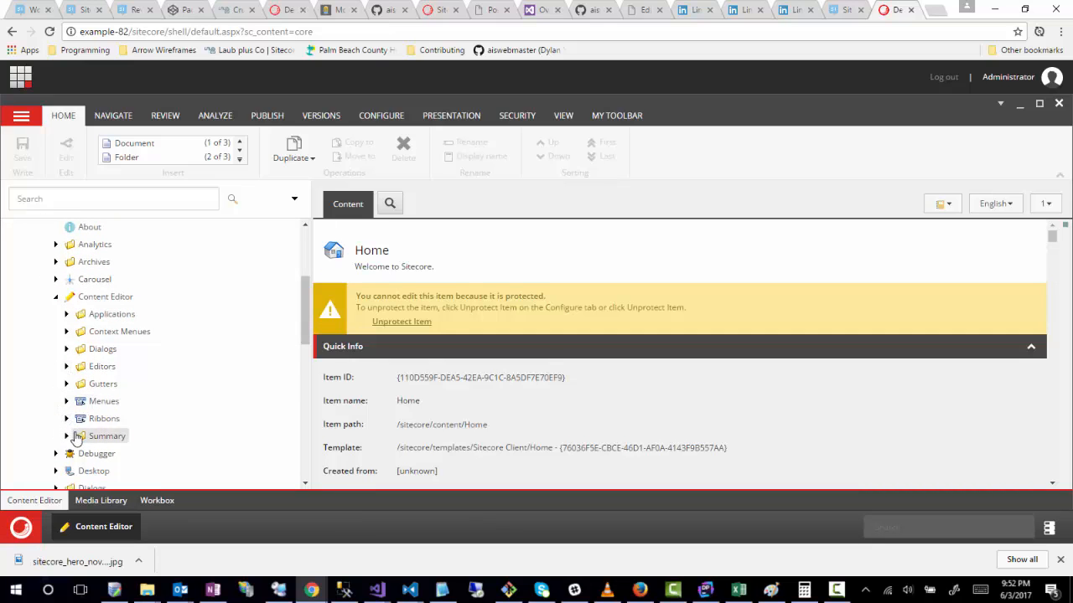
{"action": "left_click", "coordinate": [54, 297]}
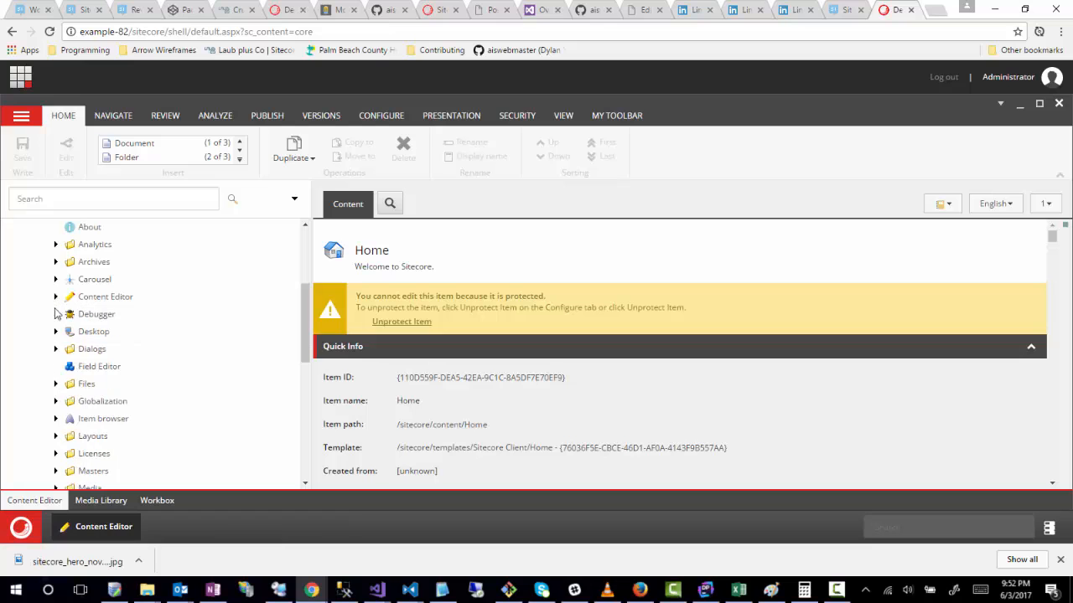
Step: Expand the WebEdit item under Applications and its Custom Experience Buttons folder
{"action": "scroll", "coordinate": [196, 438], "scroll_direction": "down", "scroll_amount": 1}
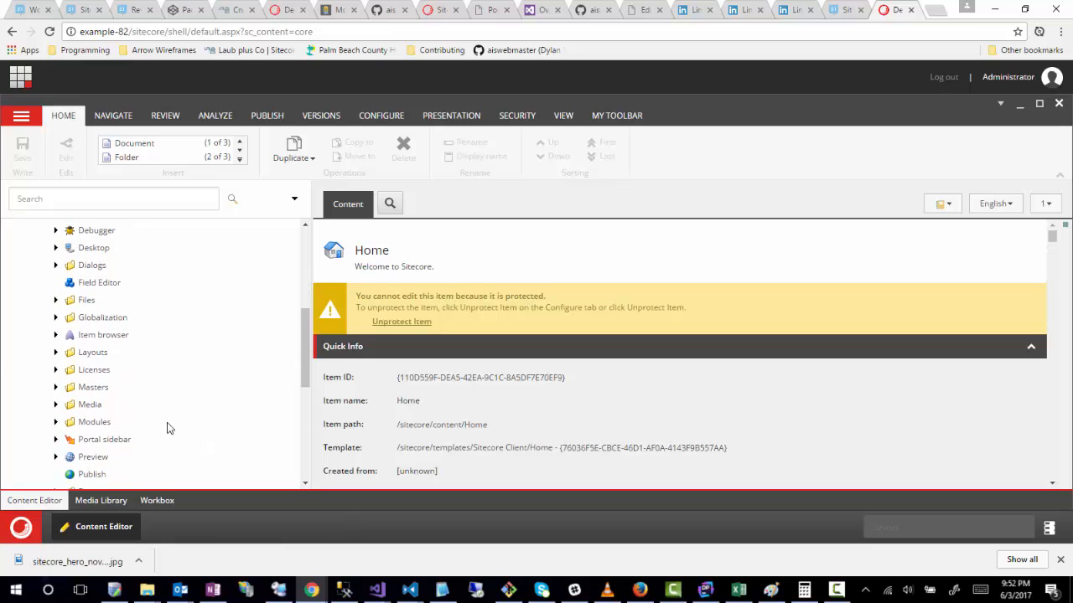
{"action": "scroll", "coordinate": [166, 427], "scroll_direction": "down", "scroll_amount": 2}
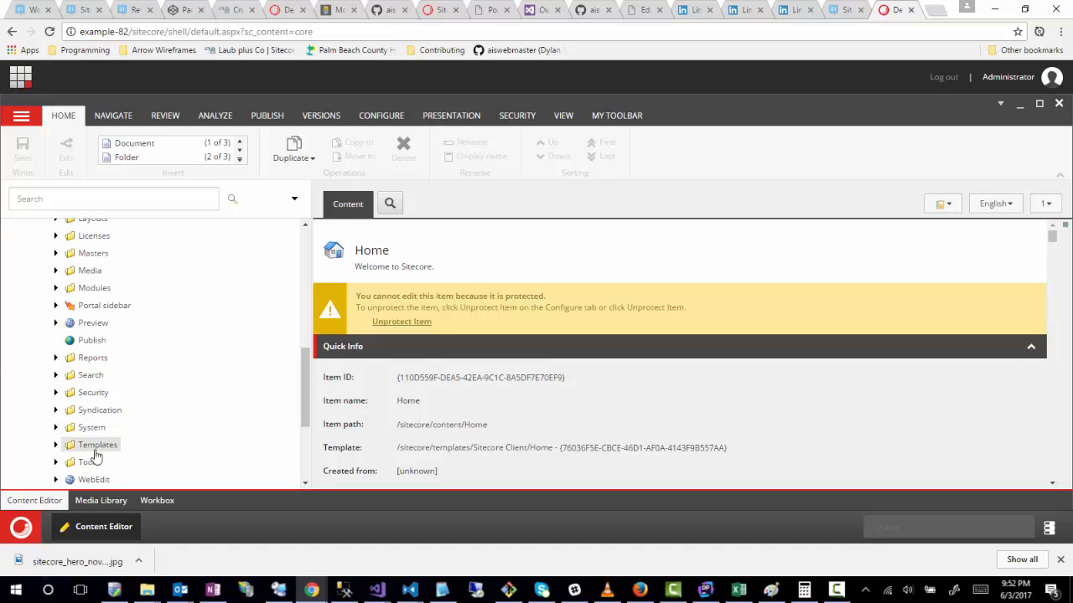
{"action": "scroll", "coordinate": [191, 419], "scroll_direction": "down", "scroll_amount": 2}
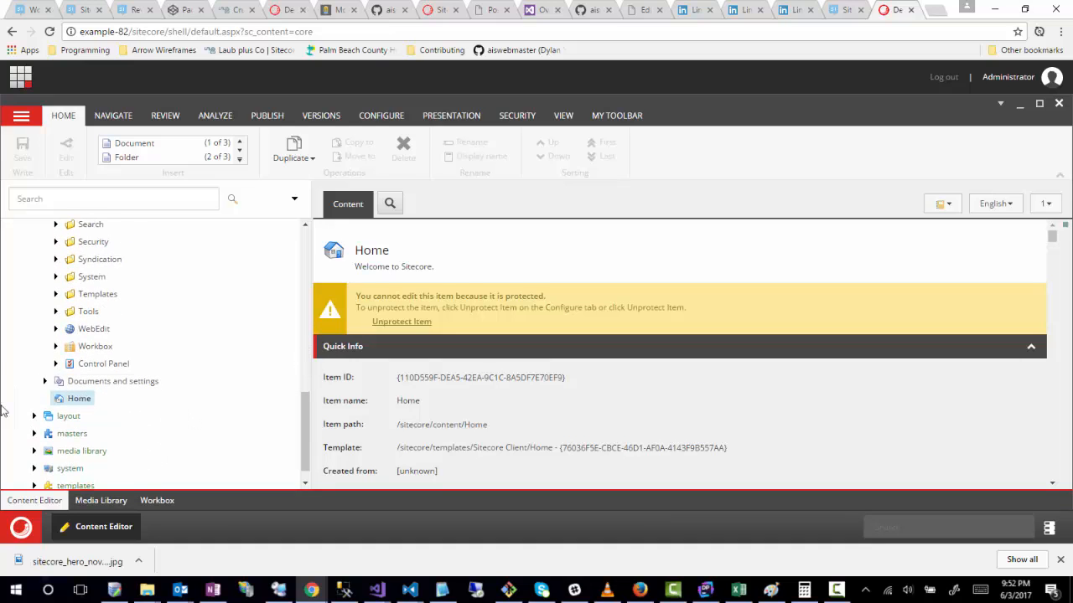
{"action": "left_click", "coordinate": [54, 331]}
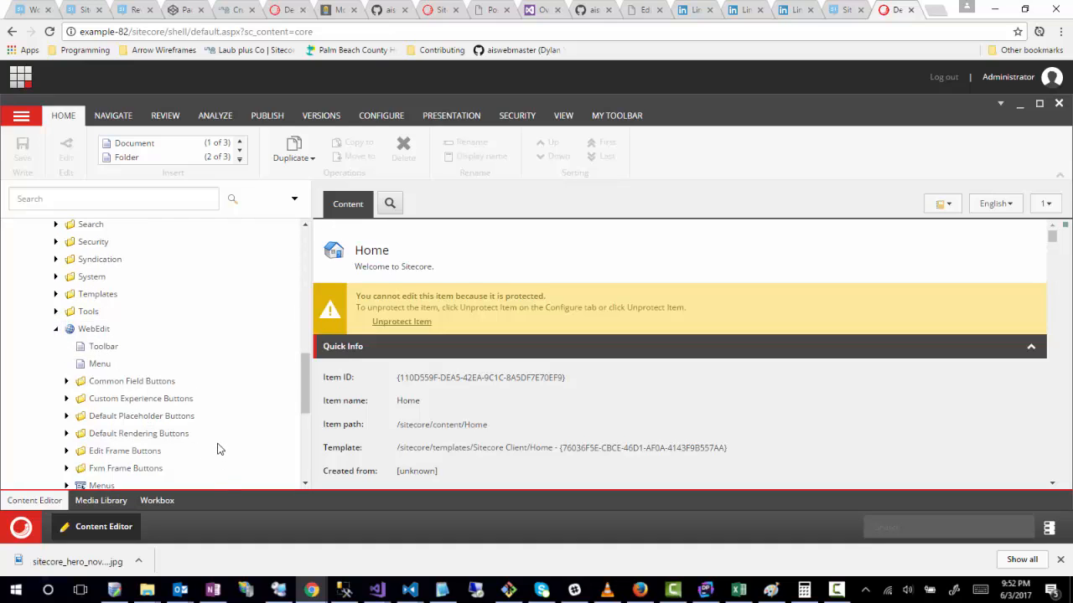
{"action": "scroll", "coordinate": [202, 419], "scroll_direction": "down", "scroll_amount": 1}
{"action": "scroll", "coordinate": [198, 416], "scroll_direction": "down", "scroll_amount": 1}
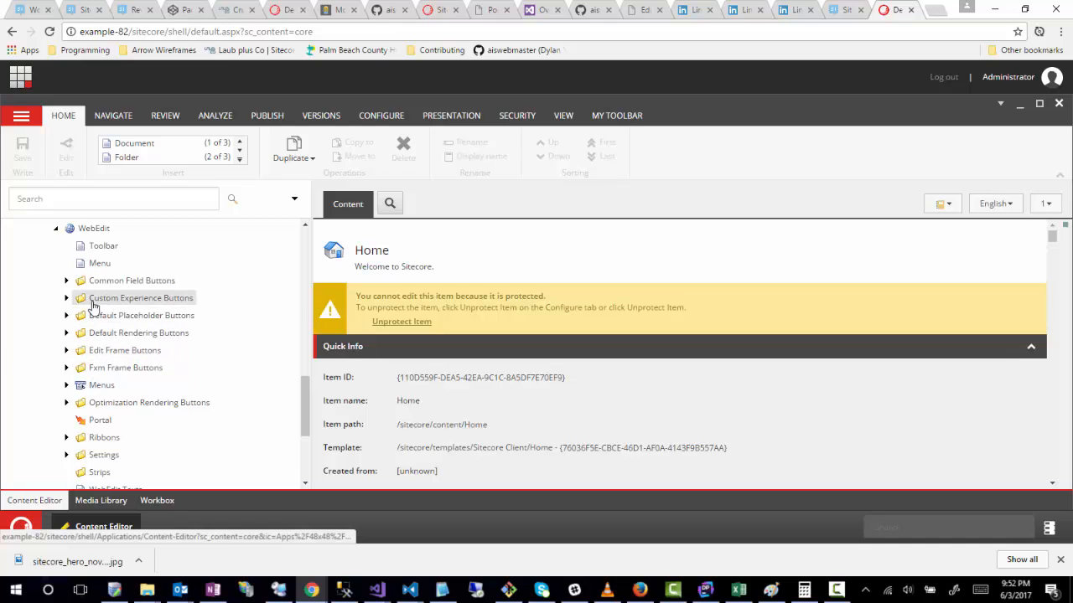
{"action": "left_click", "coordinate": [66, 298]}
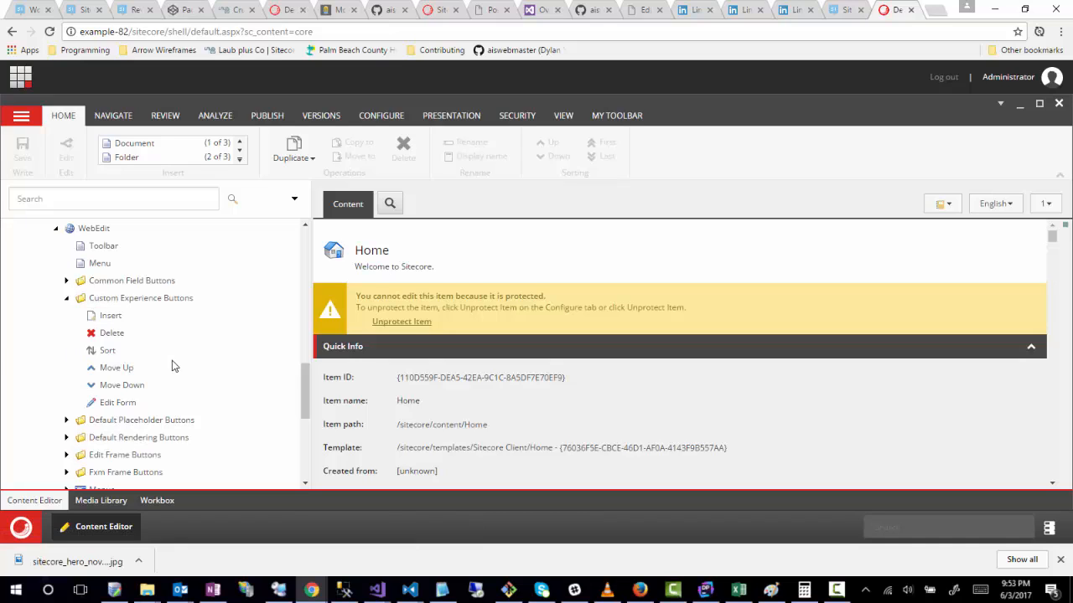
Step: Expand the Edit Frame Buttons folder and review it alongside the Custom Experience Buttons items
{"action": "left_click", "coordinate": [67, 455]}
{"action": "scroll", "coordinate": [213, 377], "scroll_direction": "down", "scroll_amount": 3}
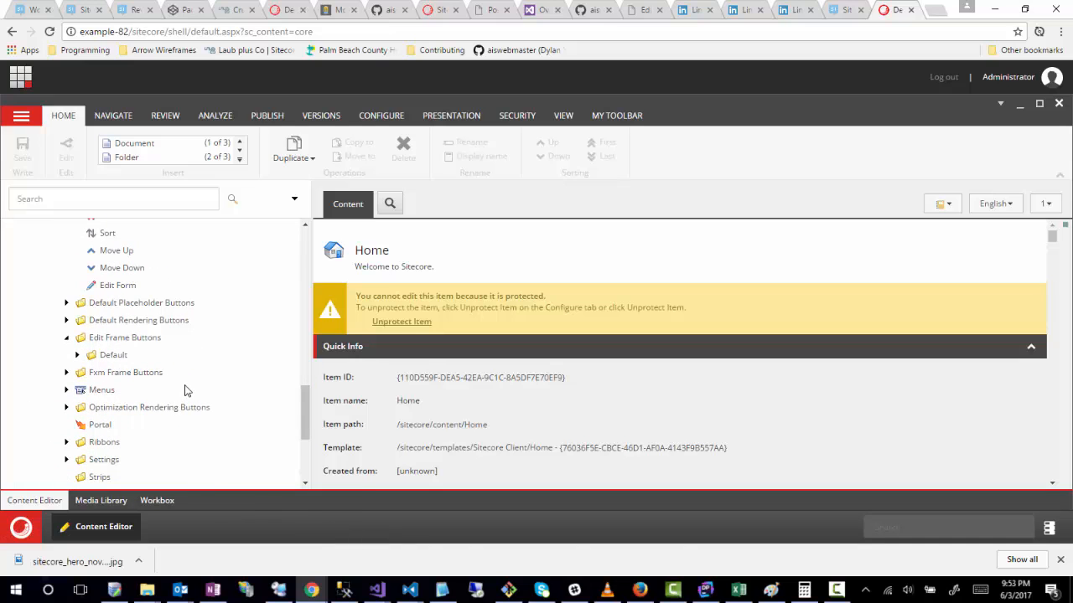
{"action": "scroll", "coordinate": [181, 386], "scroll_direction": "up", "scroll_amount": 3}
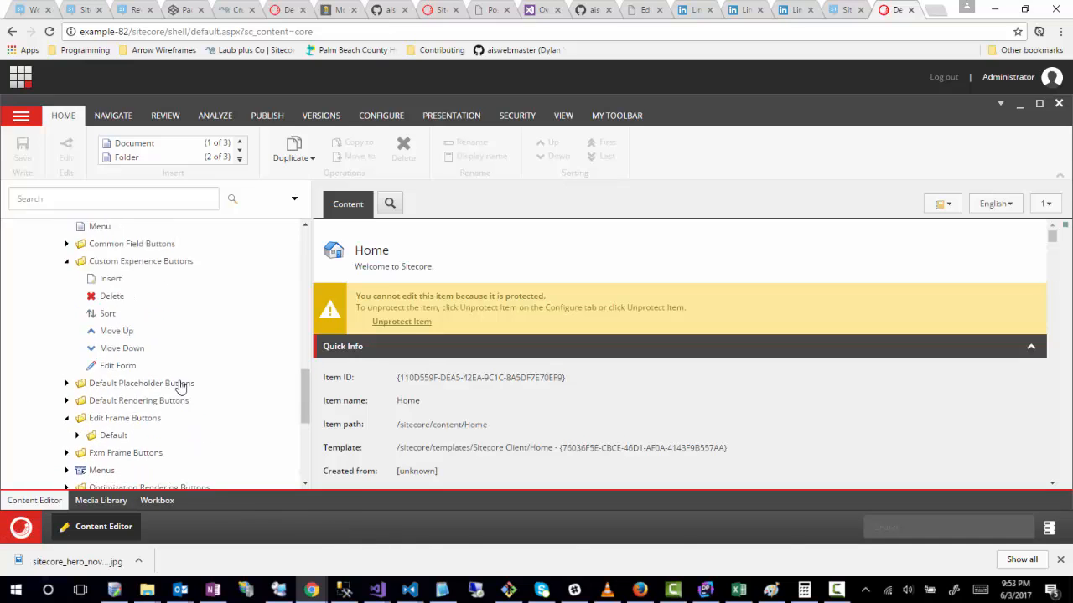
{"action": "scroll", "coordinate": [175, 385], "scroll_direction": "up", "scroll_amount": 1}
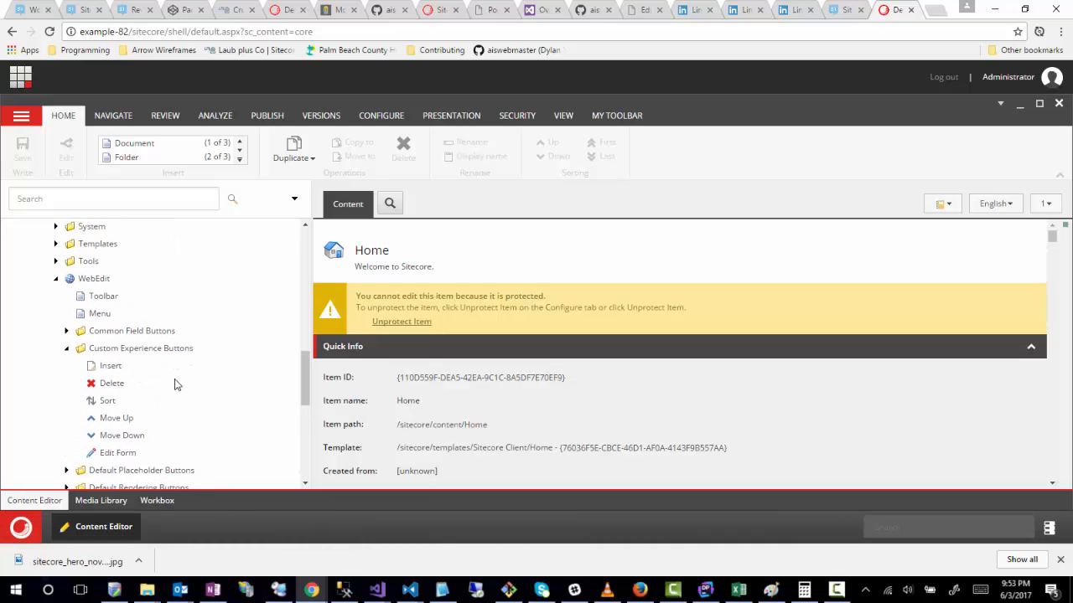
{"action": "scroll", "coordinate": [174, 384], "scroll_direction": "down", "scroll_amount": 1}
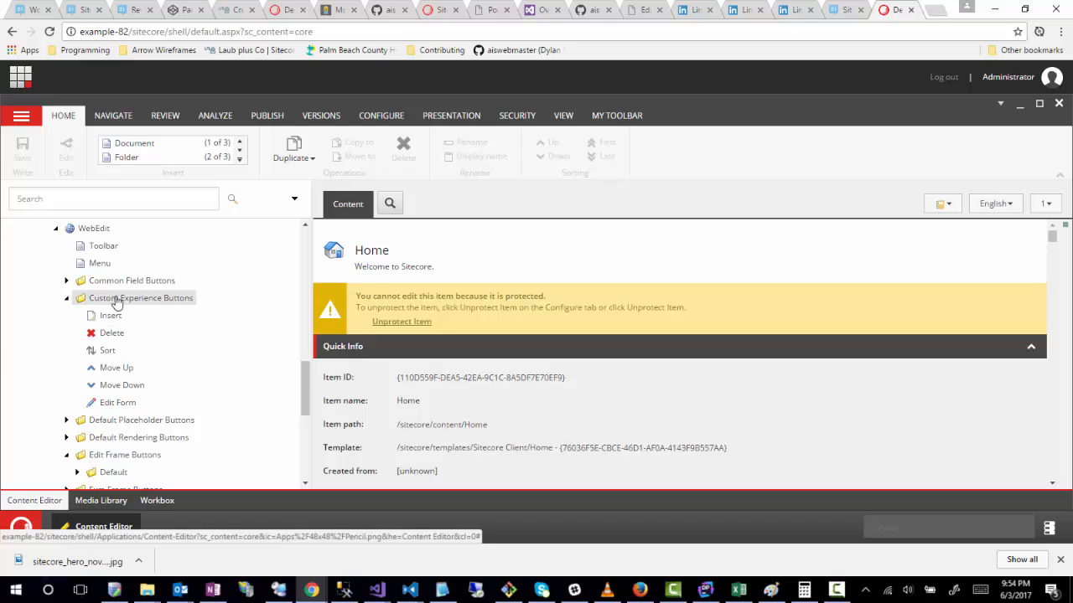
Step: Insert a folder named Article under Custom Experience Buttons, using the Common/Folder template
{"action": "right_click", "coordinate": [117, 300]}
{"action": "mouse_move", "coordinate": [180, 307]}
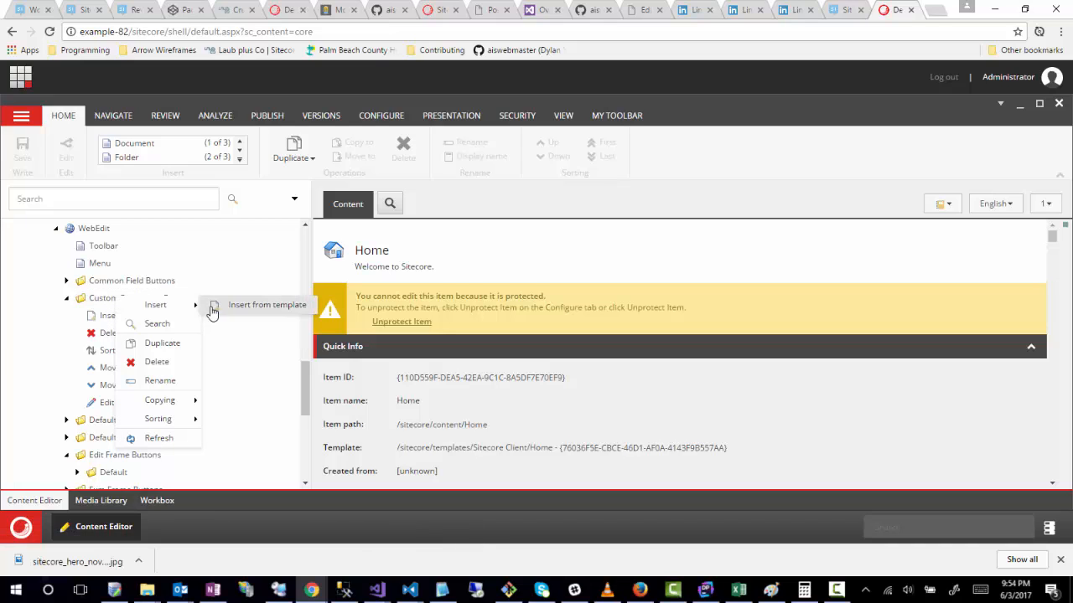
{"action": "left_click", "coordinate": [223, 308]}
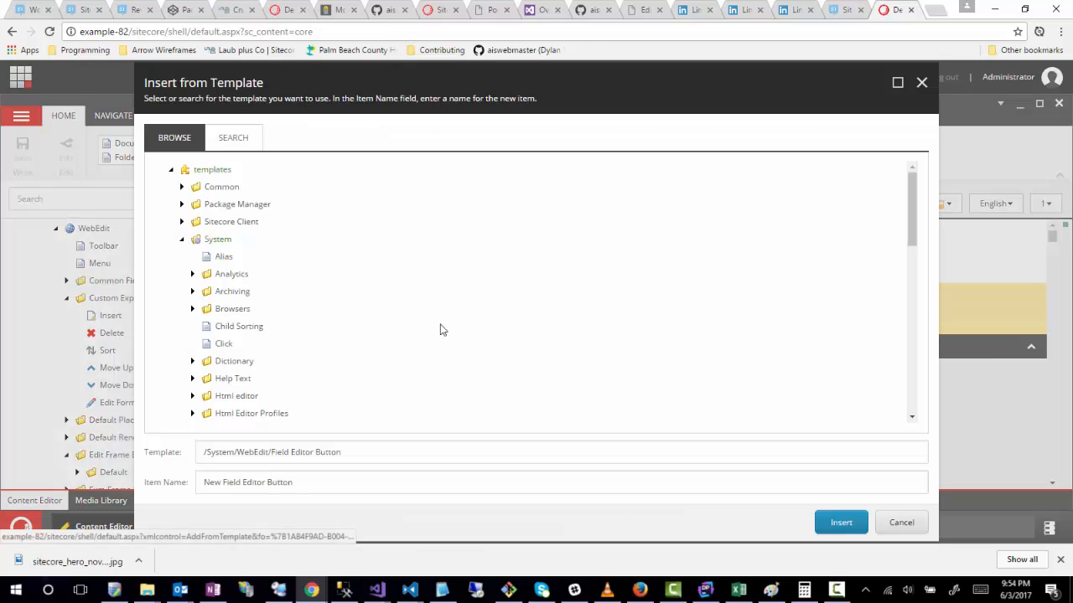
{"action": "left_click", "coordinate": [181, 187]}
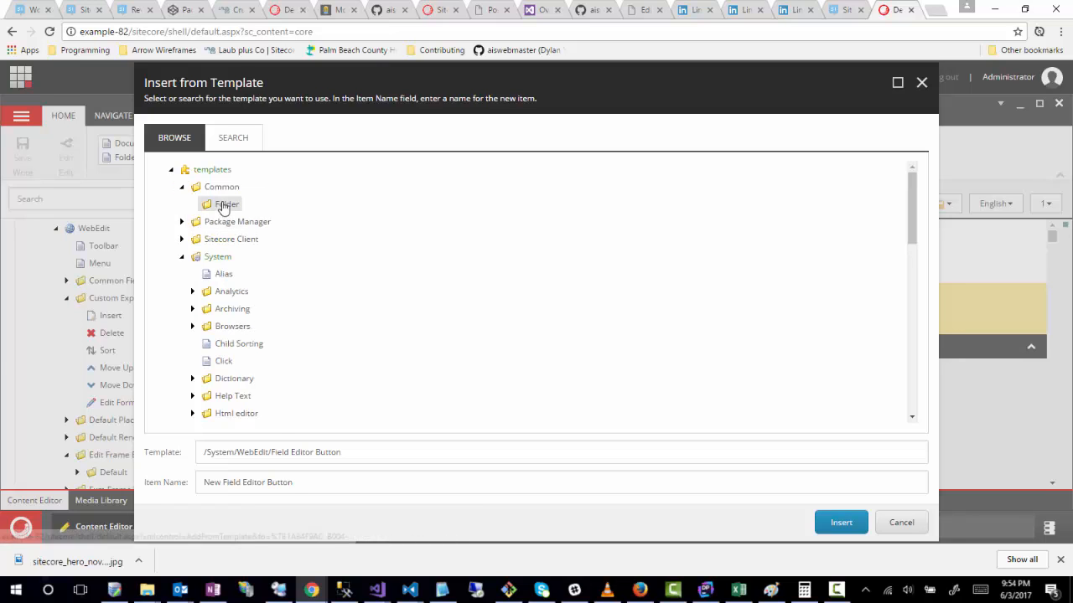
{"action": "left_click", "coordinate": [223, 205]}
{"action": "left_click", "coordinate": [275, 477]}
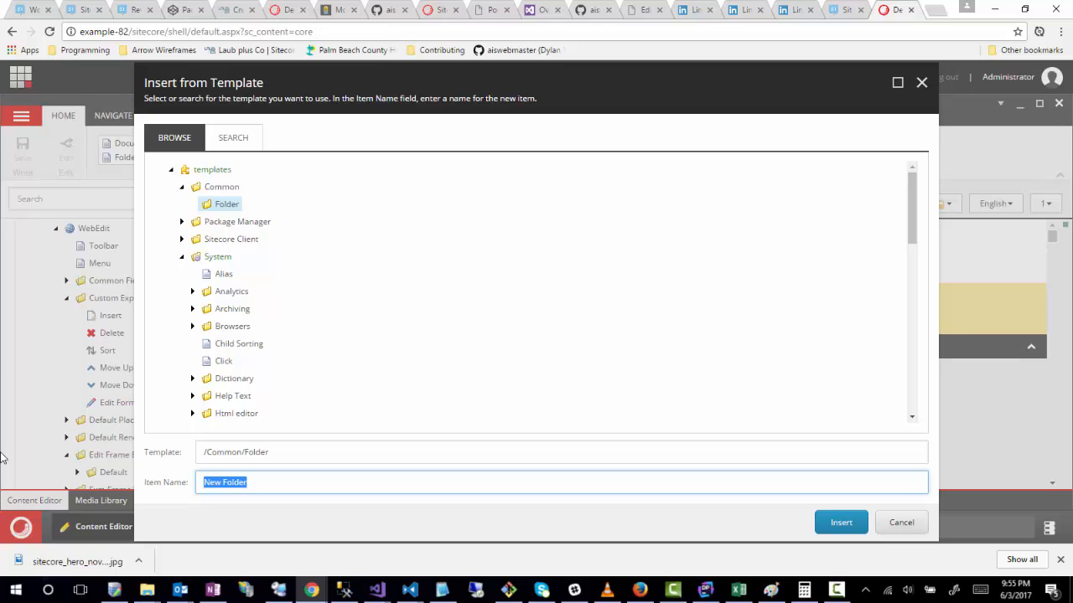
{"action": "type", "text": "Article"}
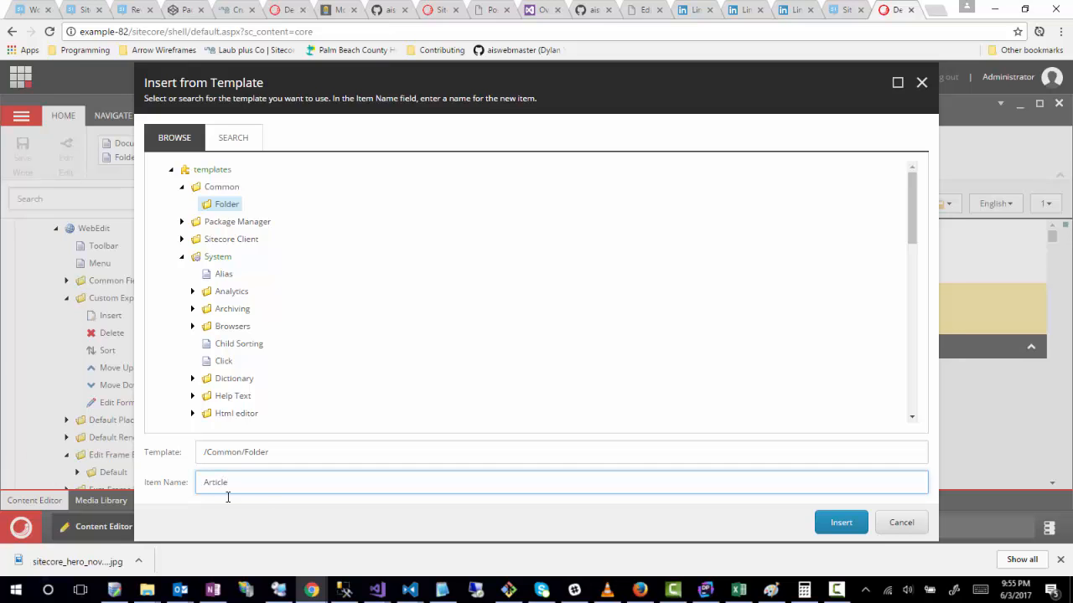
{"action": "left_click", "coordinate": [838, 526]}
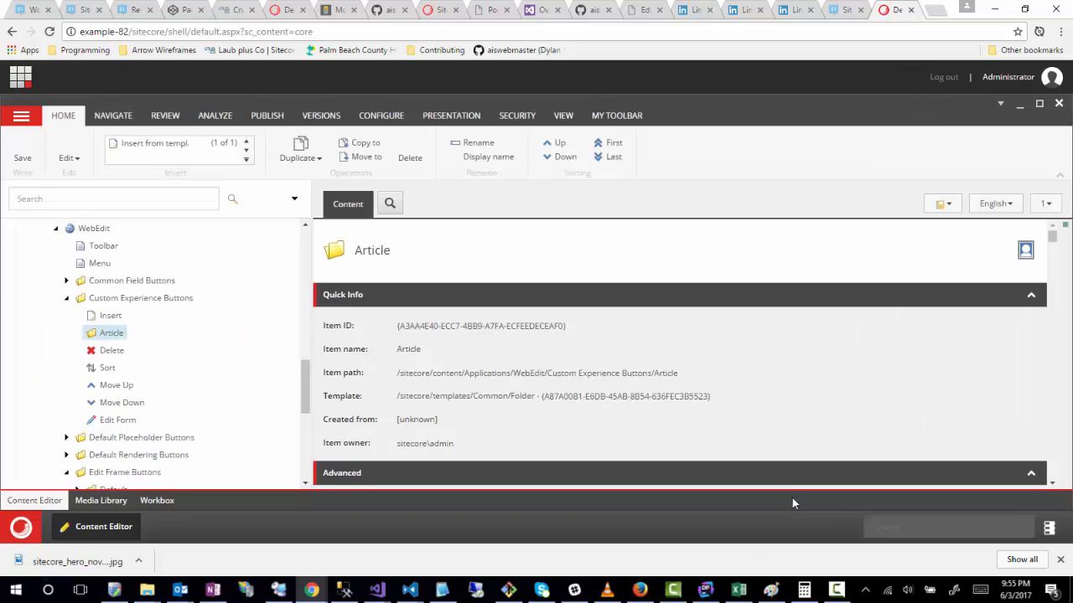
Step: Move the Article folder before the Insert item under Custom Experience Buttons and save
{"action": "left_click_drag", "start_coordinate": [84, 341], "coordinate": [109, 312]}
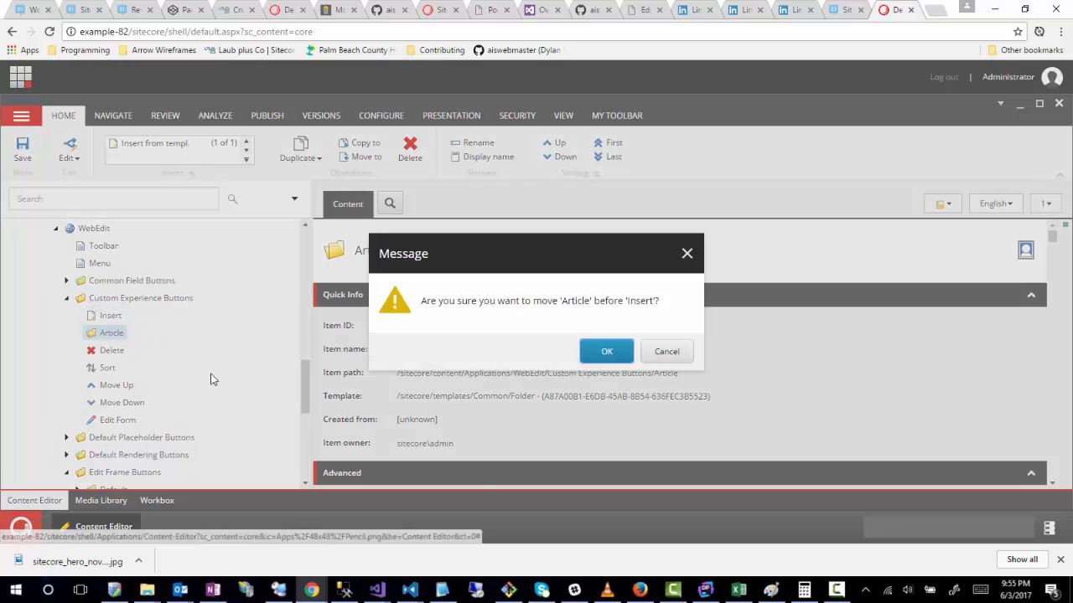
{"action": "left_click", "coordinate": [603, 352]}
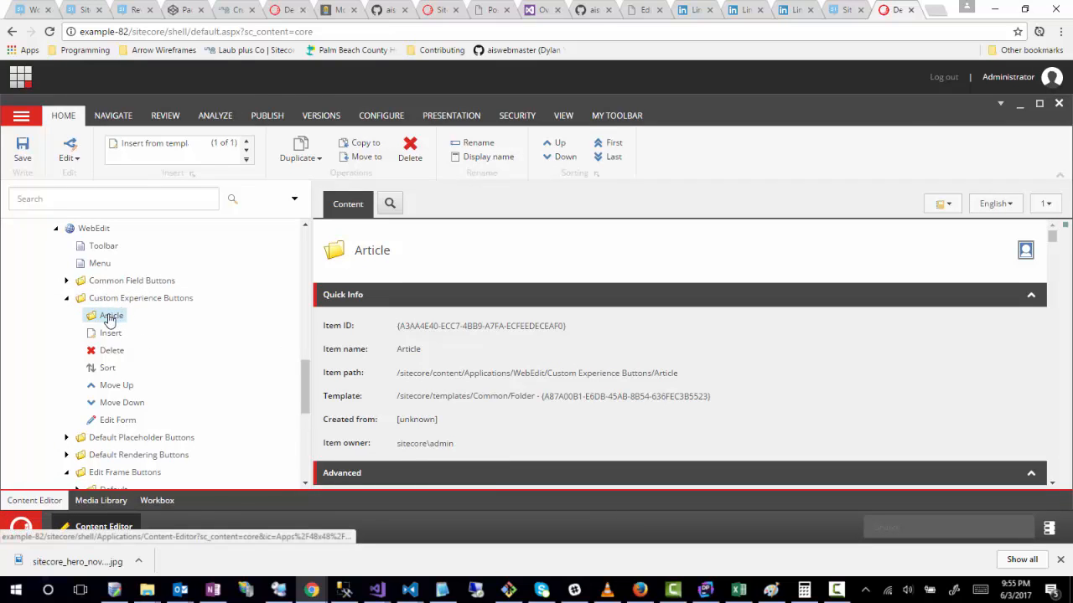
{"action": "key", "text": "ctrl+s"}
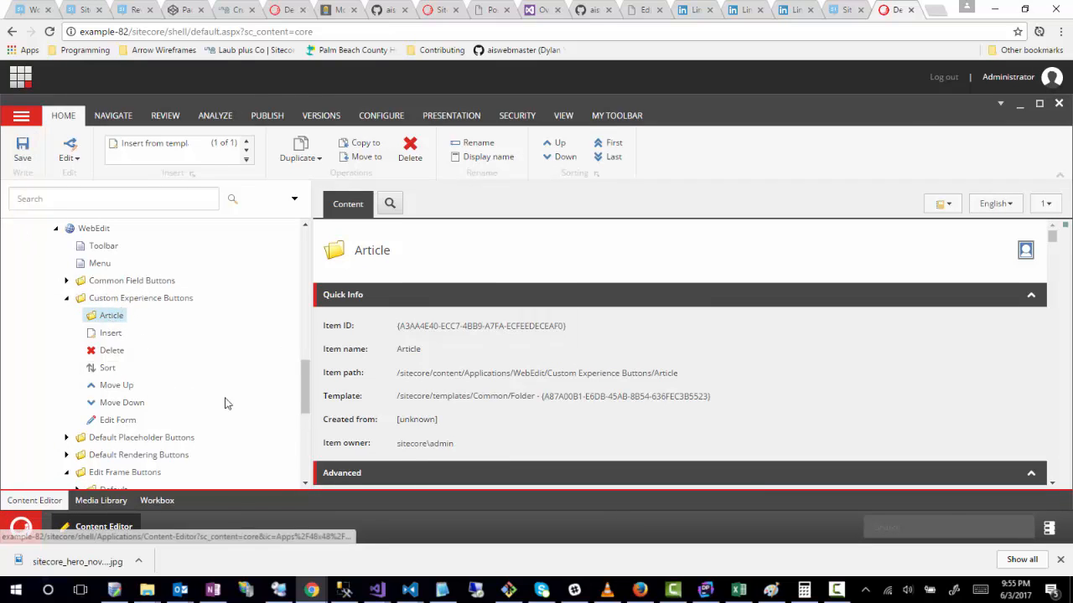
Step: Switch the desktop from the core to the master database and open the Content Editor
{"action": "left_click", "coordinate": [1047, 529]}
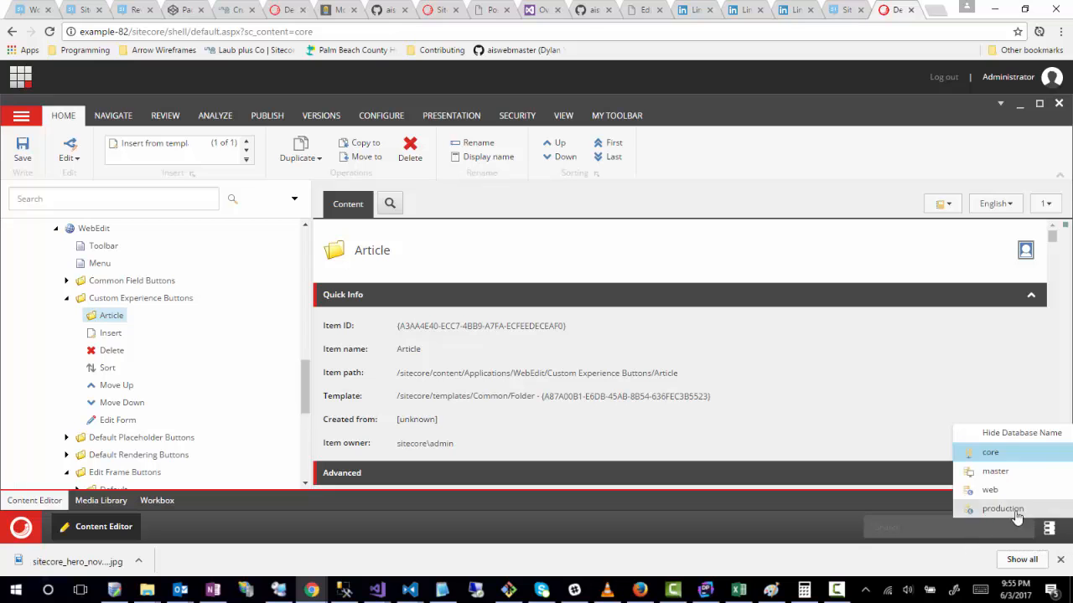
{"action": "left_click", "coordinate": [995, 471]}
{"action": "left_click", "coordinate": [21, 528]}
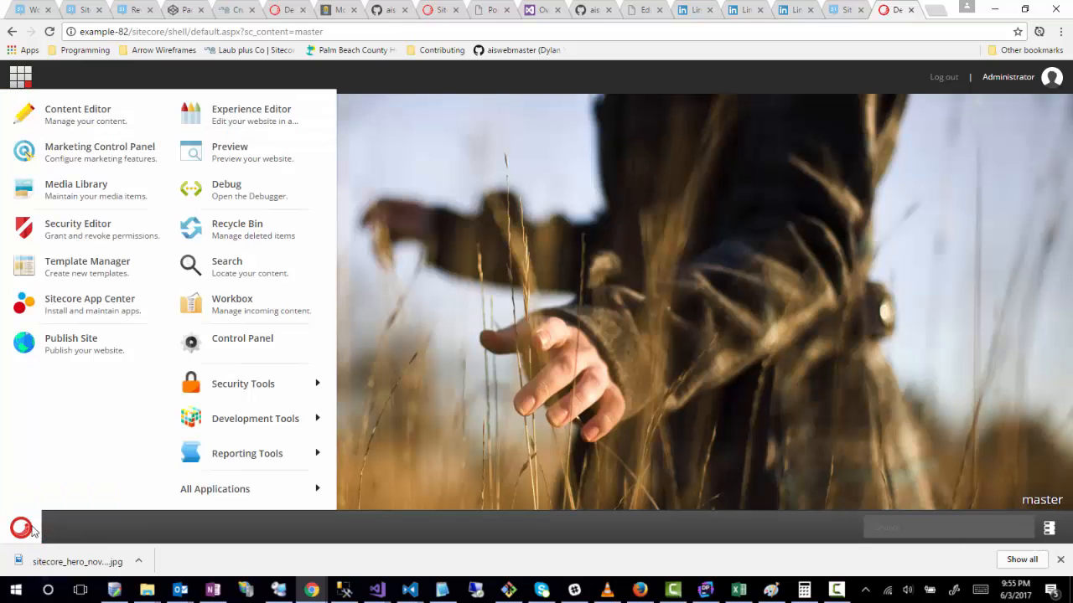
{"action": "left_click", "coordinate": [59, 118]}
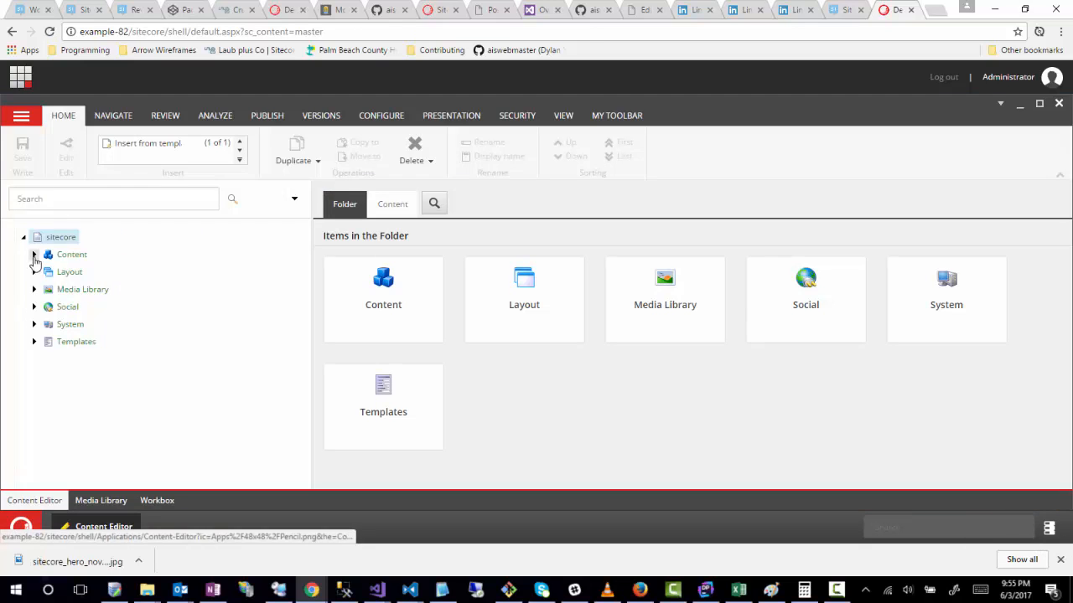
Step: Expand Content, Example.com, Home, Blog and 2017 in the content tree and open the Test Article item
{"action": "left_click", "coordinate": [34, 254]}
{"action": "left_click", "coordinate": [45, 289]}
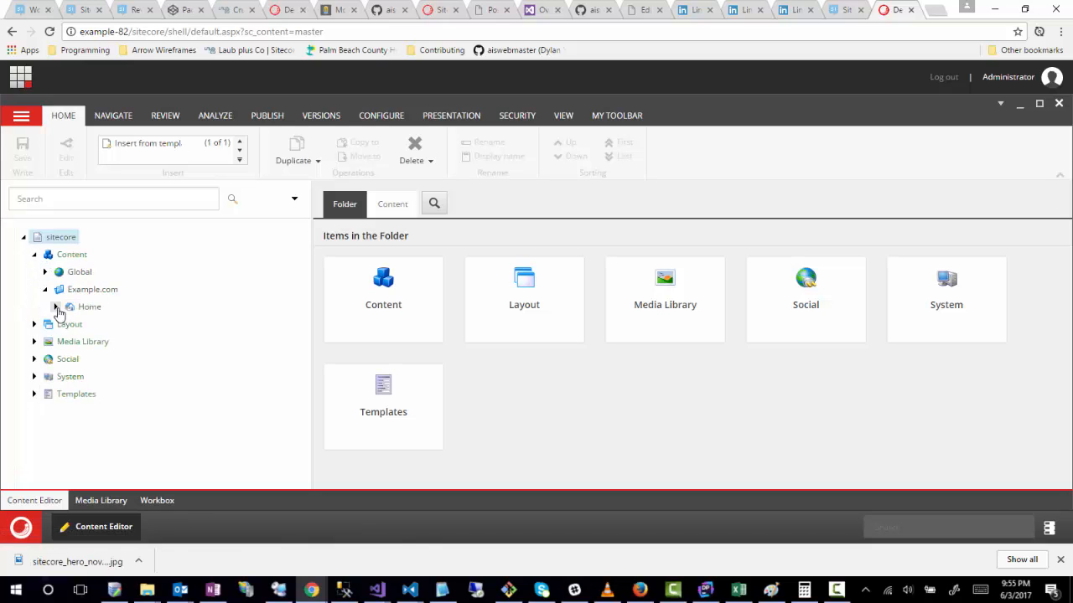
{"action": "left_click", "coordinate": [55, 307]}
{"action": "left_click", "coordinate": [66, 342]}
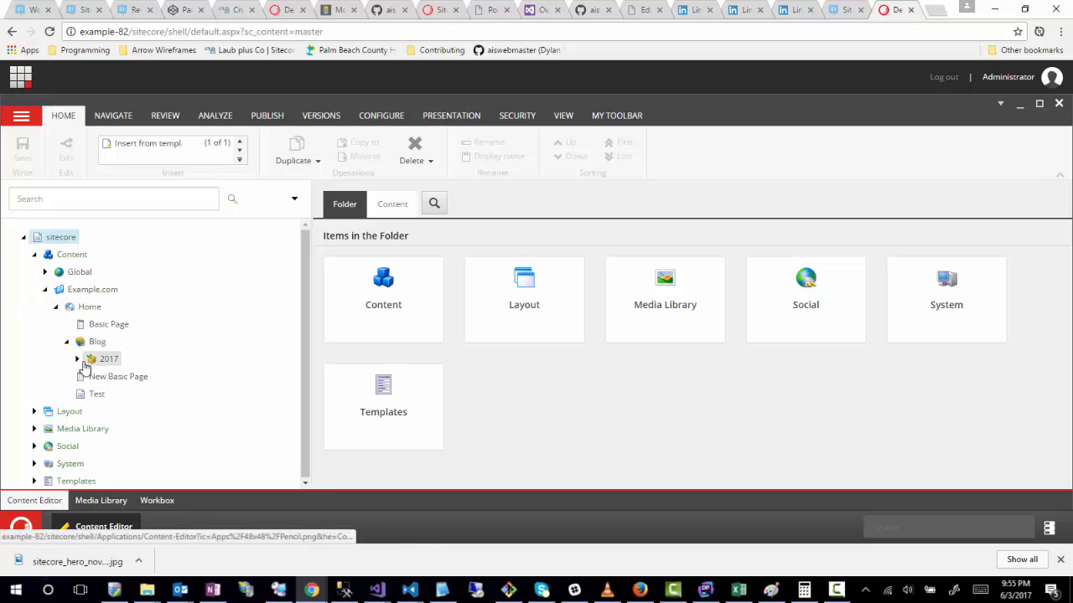
{"action": "left_click", "coordinate": [78, 359]}
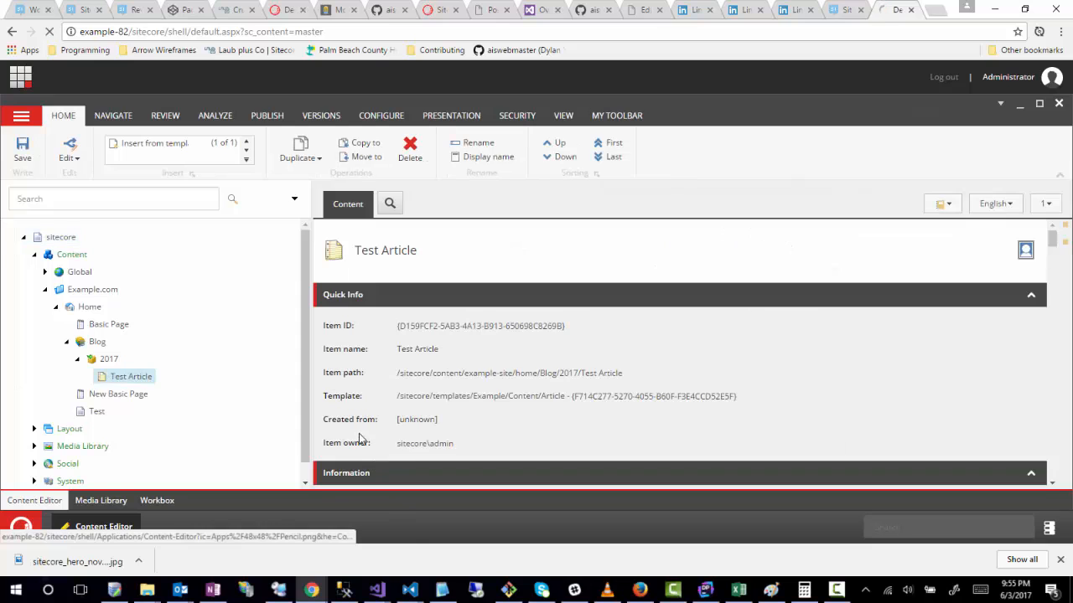
Step: Examine Test Article's Information fields, from Title and Summary through BodyContent and Contributors to Upload
{"action": "scroll", "coordinate": [601, 400], "scroll_direction": "down", "scroll_amount": 3}
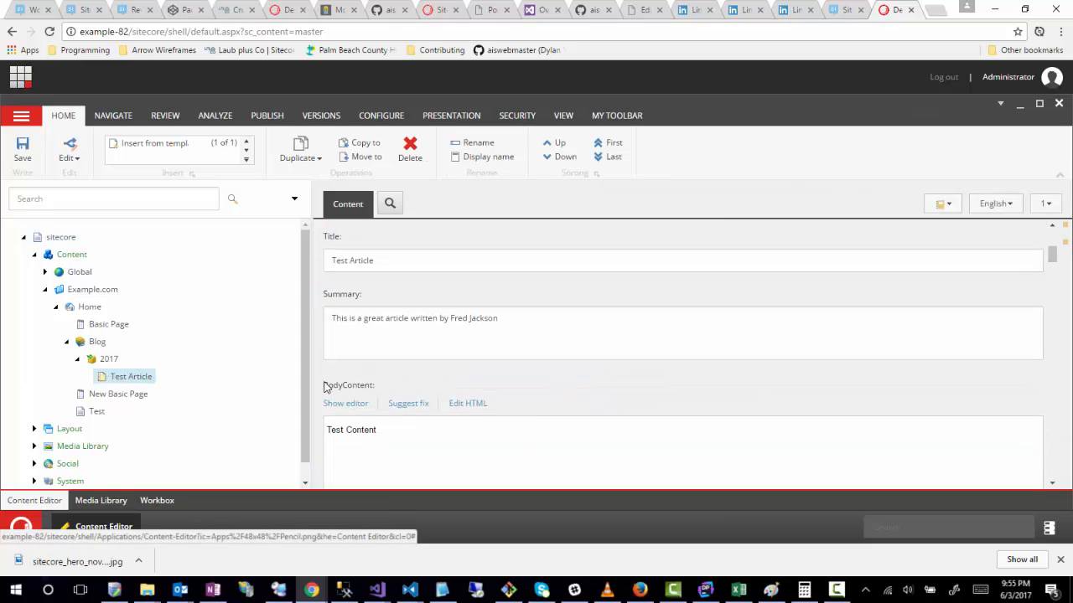
{"action": "scroll", "coordinate": [323, 383], "scroll_direction": "down", "scroll_amount": 3}
{"action": "scroll", "coordinate": [330, 414], "scroll_direction": "down", "scroll_amount": 3}
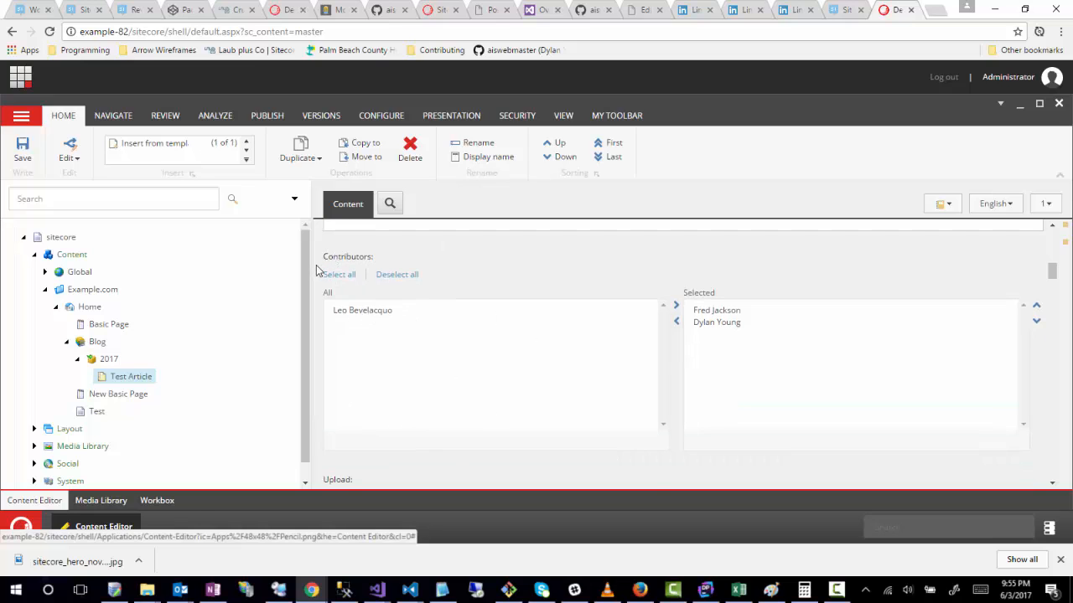
{"action": "scroll", "coordinate": [318, 270], "scroll_direction": "up", "scroll_amount": 3}
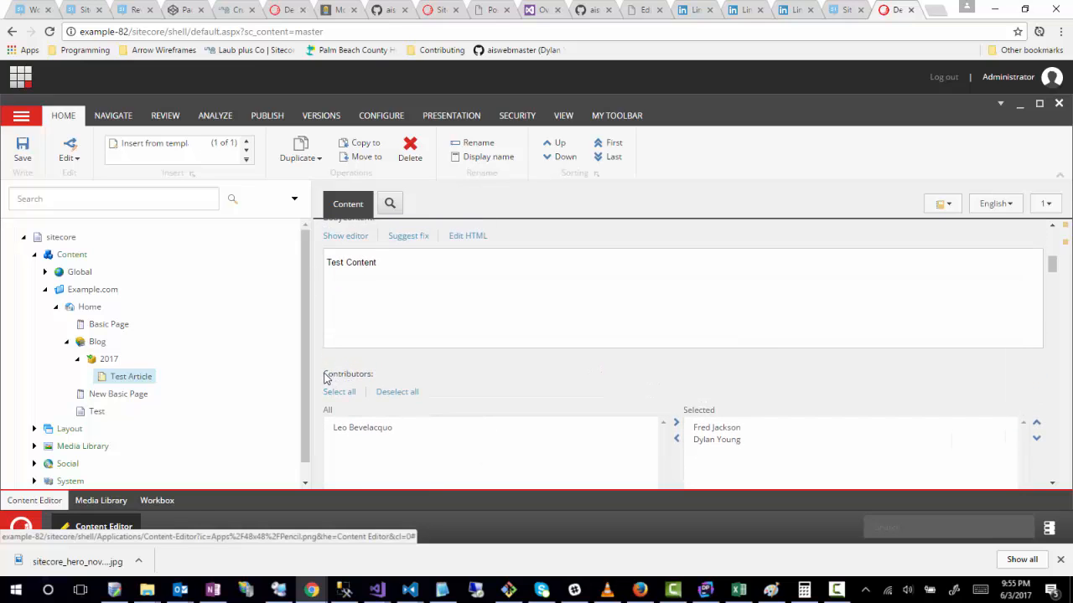
{"action": "left_click_drag", "start_coordinate": [323, 375], "coordinate": [372, 381]}
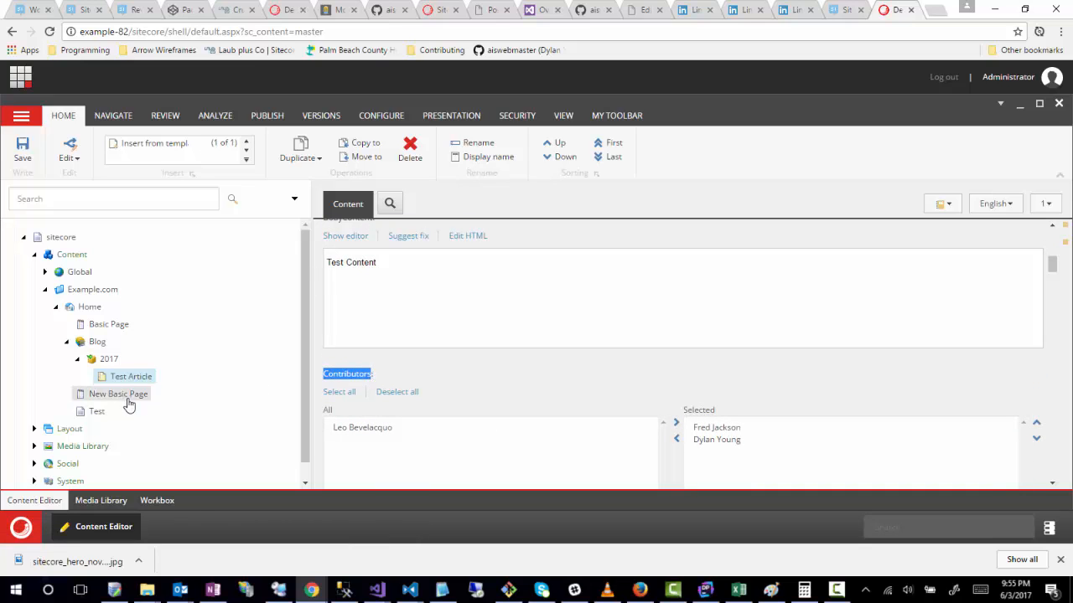
{"action": "left_click", "coordinate": [342, 381]}
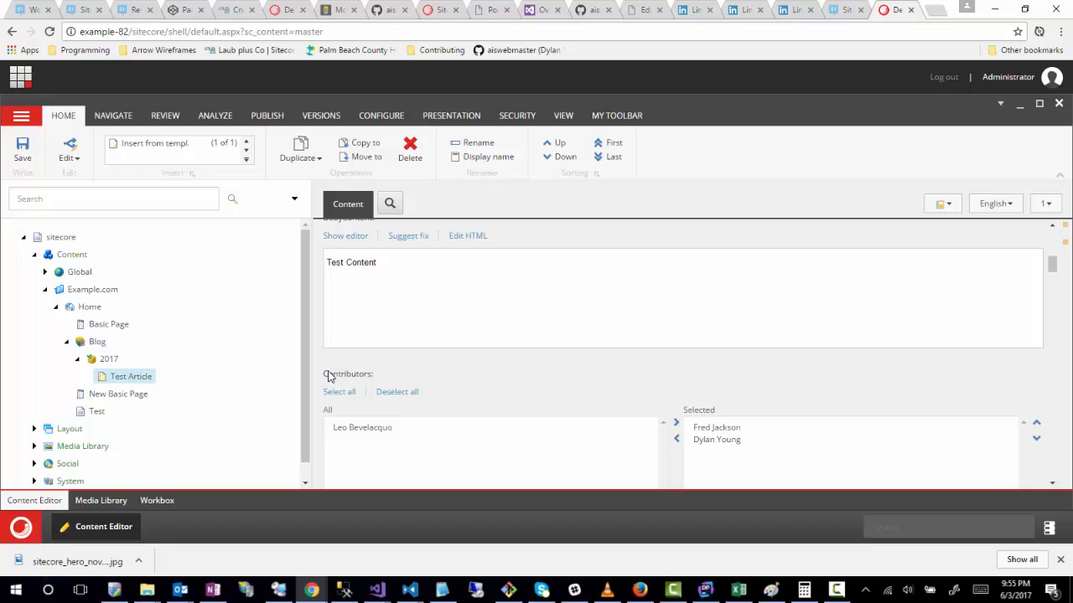
{"action": "left_click_drag", "start_coordinate": [325, 376], "coordinate": [371, 377]}
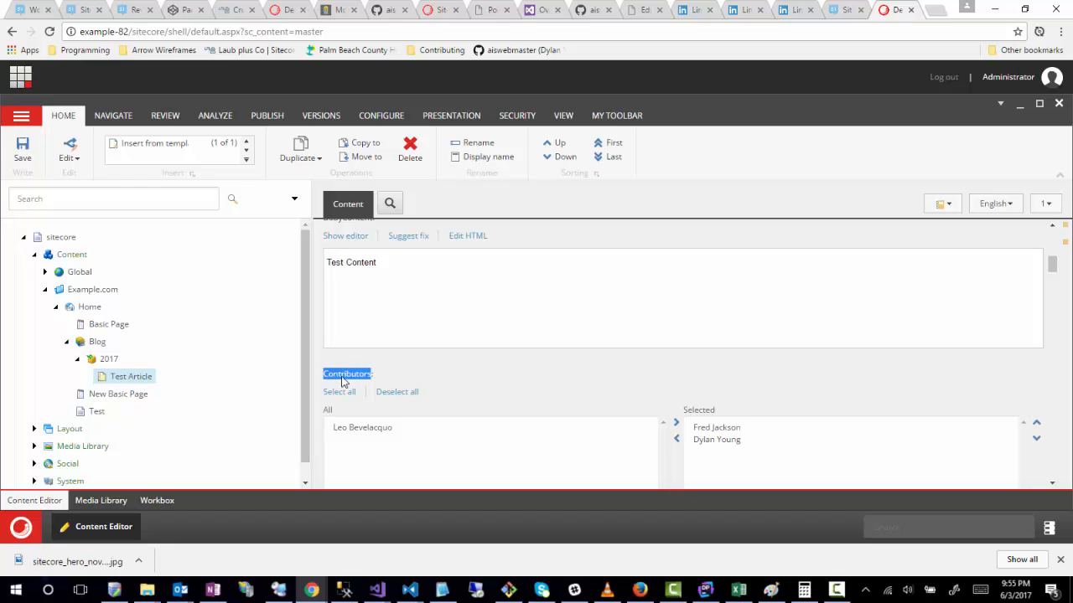
{"action": "scroll", "coordinate": [333, 345], "scroll_direction": "up", "scroll_amount": 3}
{"action": "scroll", "coordinate": [323, 349], "scroll_direction": "up", "scroll_amount": 1}
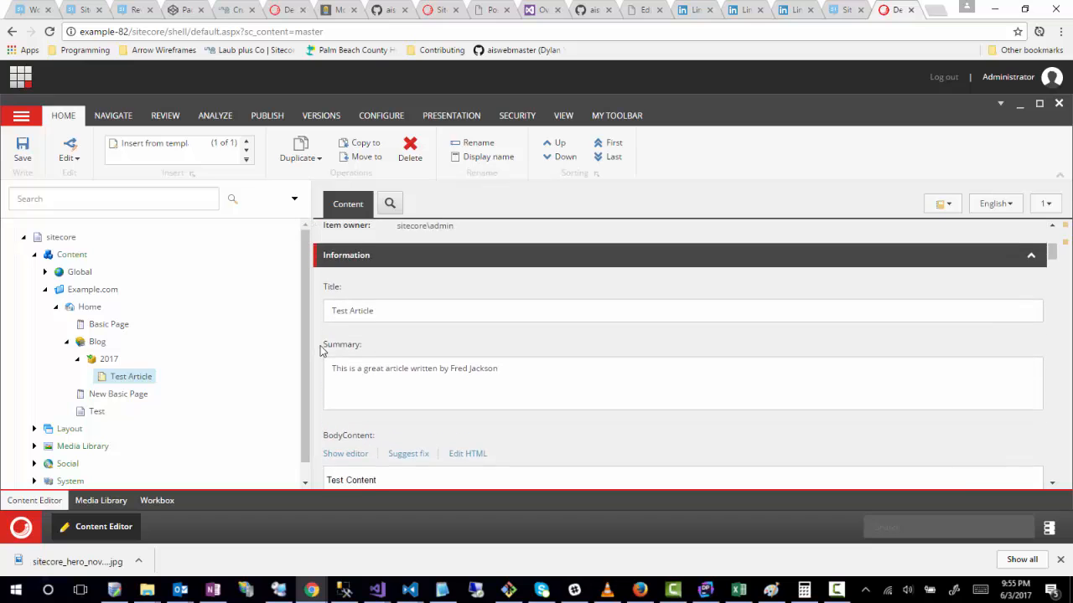
{"action": "scroll", "coordinate": [319, 347], "scroll_direction": "down", "scroll_amount": 2}
{"action": "scroll", "coordinate": [319, 345], "scroll_direction": "up", "scroll_amount": 2}
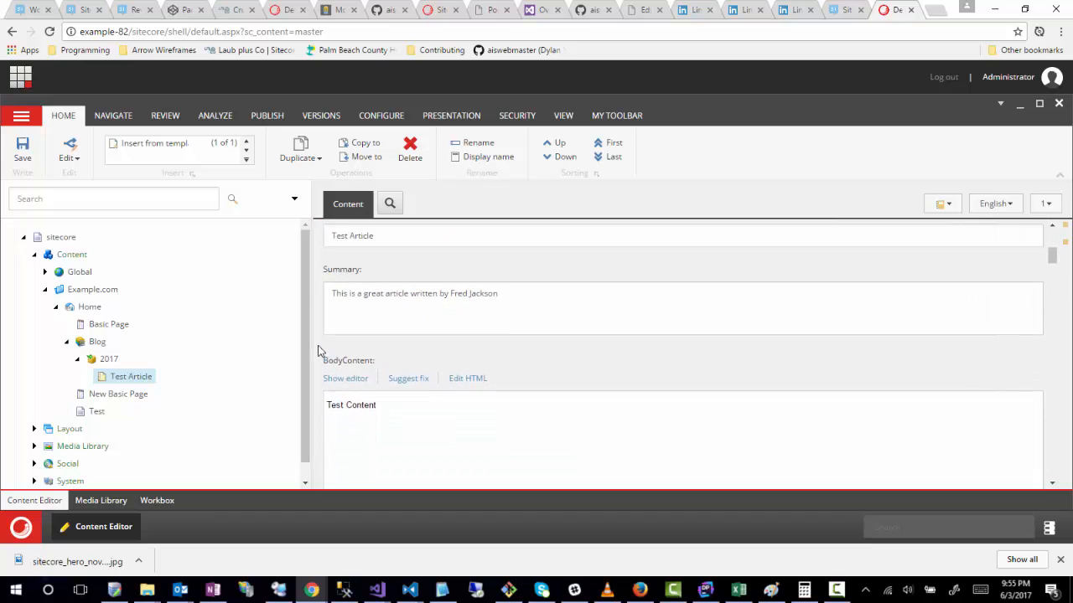
{"action": "scroll", "coordinate": [318, 335], "scroll_direction": "down", "scroll_amount": 8}
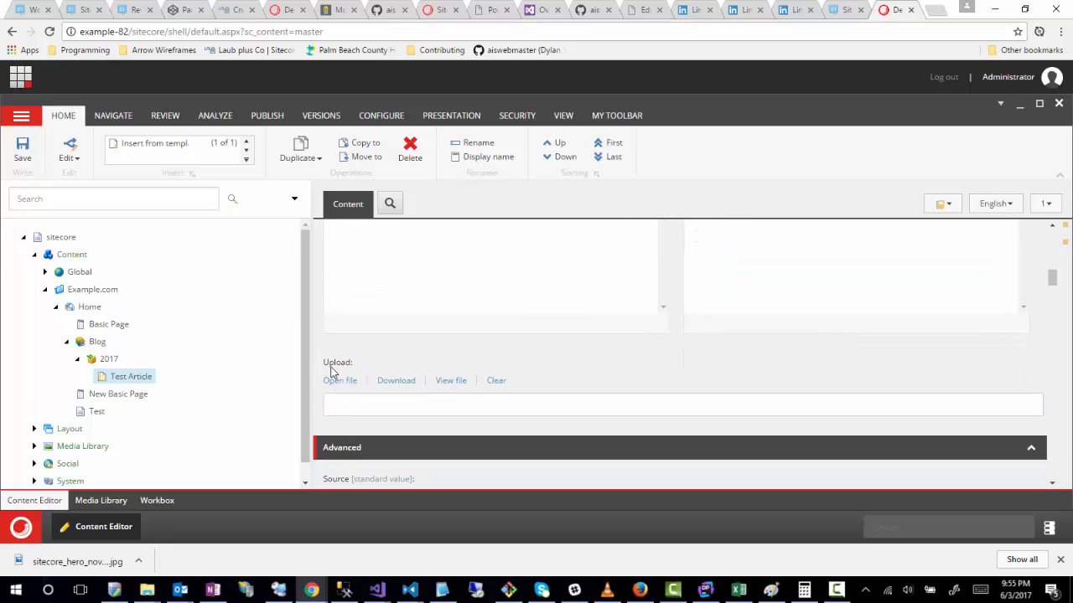
{"action": "left_click_drag", "start_coordinate": [323, 363], "coordinate": [353, 364]}
{"action": "scroll", "coordinate": [318, 367], "scroll_direction": "up", "scroll_amount": 2}
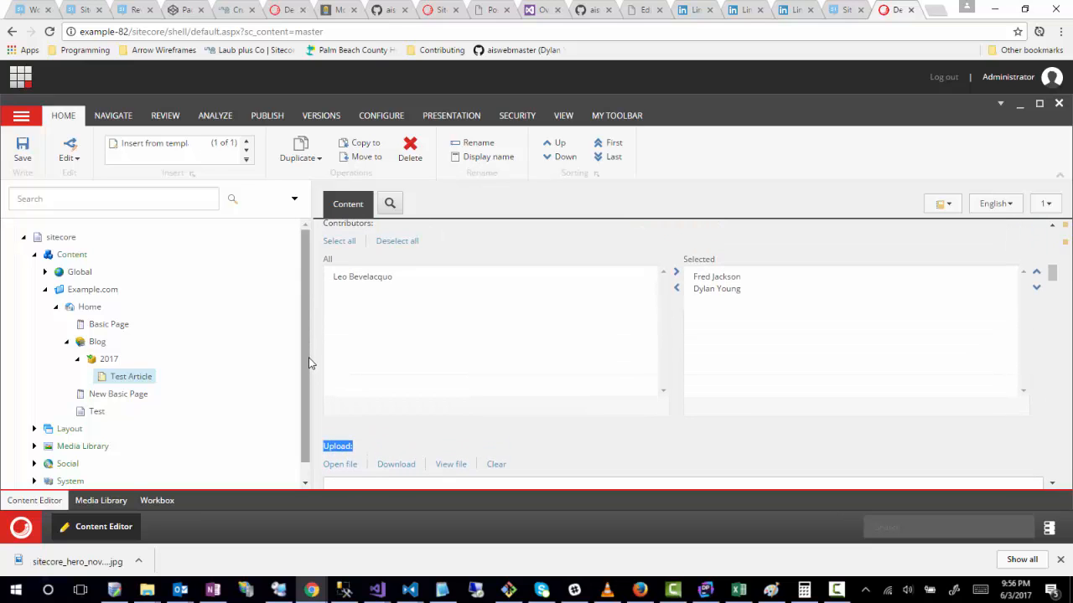
{"action": "scroll", "coordinate": [315, 321], "scroll_direction": "up", "scroll_amount": 2}
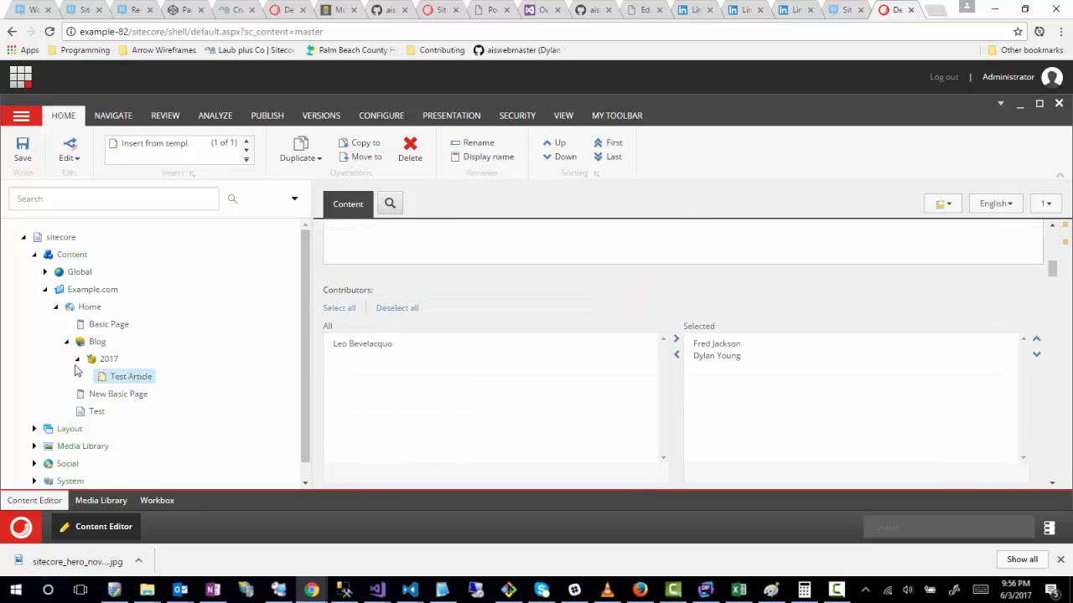
Step: Expand the Templates branch in the content tree and check Test Article's Contributors and BodyContent fields
{"action": "scroll", "coordinate": [14, 443], "scroll_direction": "down", "scroll_amount": 1}
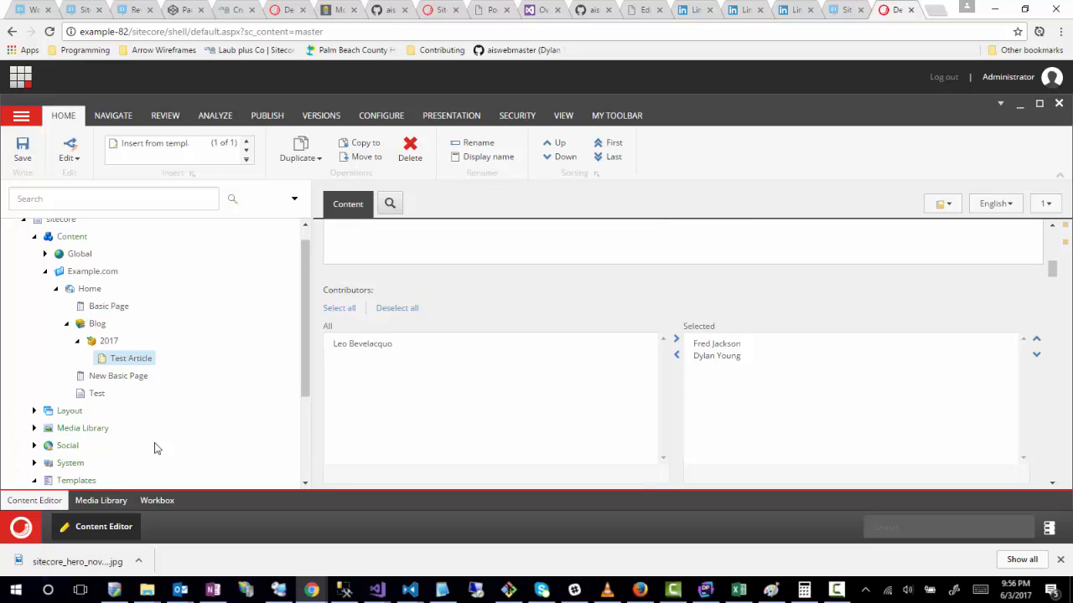
{"action": "scroll", "coordinate": [154, 448], "scroll_direction": "down", "scroll_amount": 3}
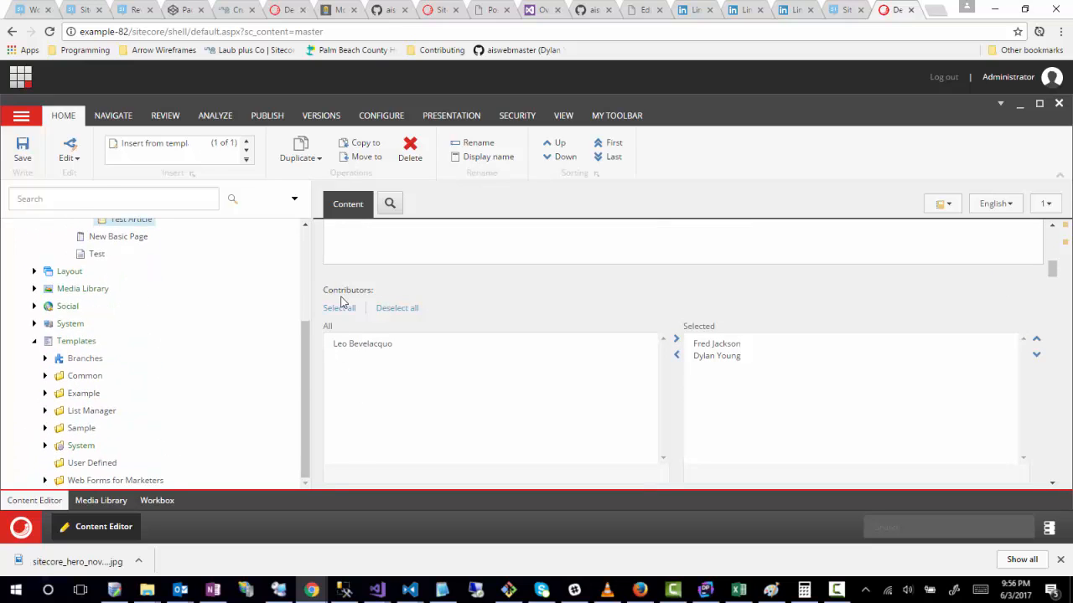
{"action": "left_click_drag", "start_coordinate": [323, 288], "coordinate": [389, 292]}
{"action": "left_click", "coordinate": [394, 289]}
{"action": "scroll", "coordinate": [396, 293], "scroll_direction": "up", "scroll_amount": 3}
{"action": "left_click_drag", "start_coordinate": [324, 268], "coordinate": [376, 271]}
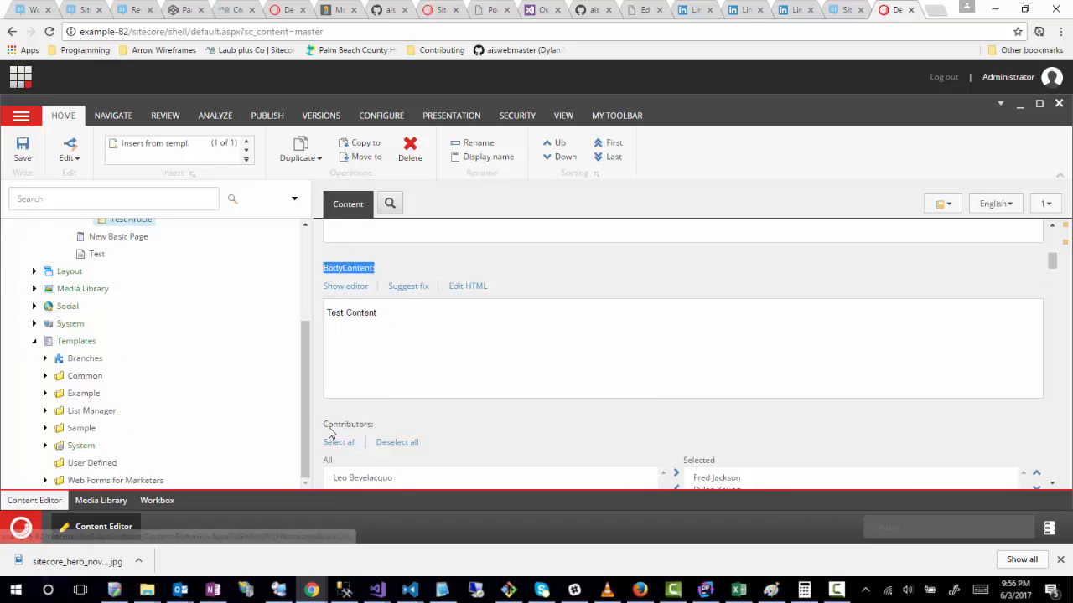
{"action": "scroll", "coordinate": [310, 417], "scroll_direction": "up", "scroll_amount": 1}
{"action": "scroll", "coordinate": [310, 417], "scroll_direction": "up", "scroll_amount": 1}
{"action": "scroll", "coordinate": [315, 411], "scroll_direction": "up", "scroll_amount": 3}
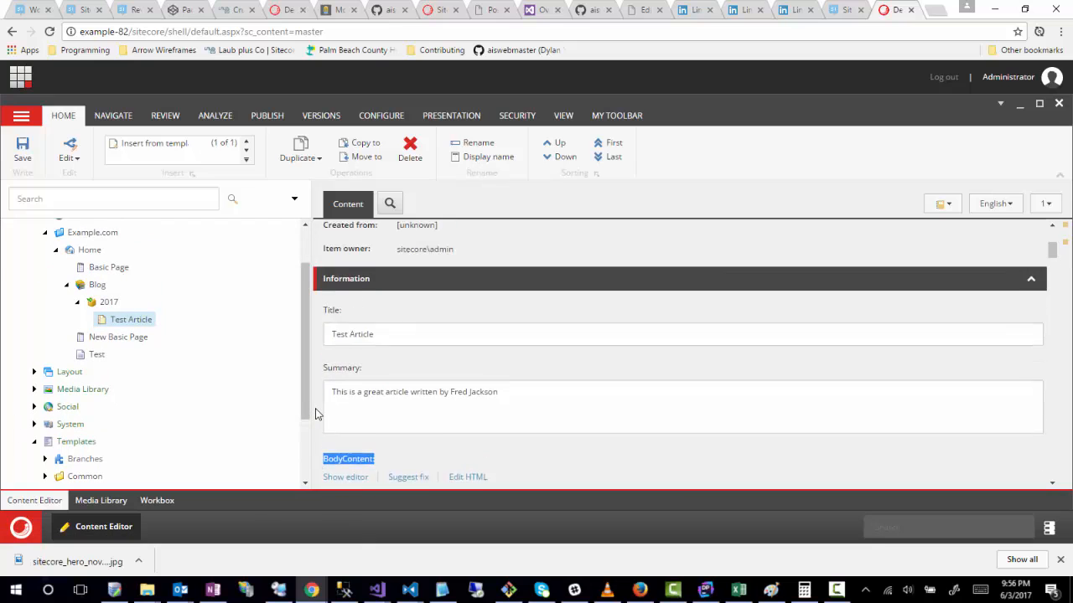
Step: Review Test Article's fields down to Upload again, comparing the Contributors field with BodyContent and Summary
{"action": "scroll", "coordinate": [364, 320], "scroll_direction": "down", "scroll_amount": 2}
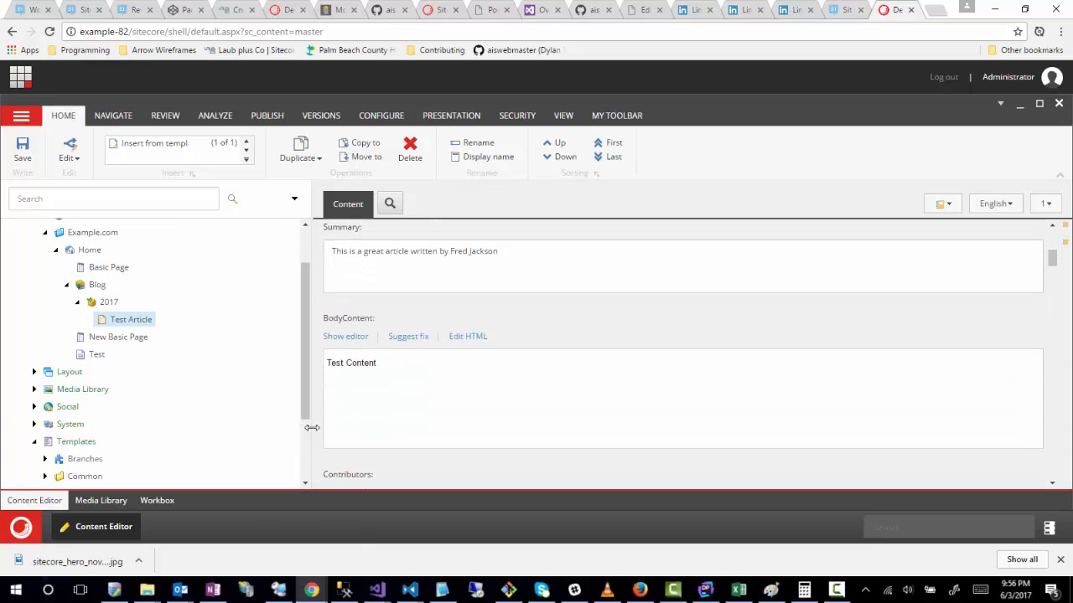
{"action": "scroll", "coordinate": [316, 427], "scroll_direction": "down", "scroll_amount": 1}
{"action": "scroll", "coordinate": [316, 428], "scroll_direction": "down", "scroll_amount": 5}
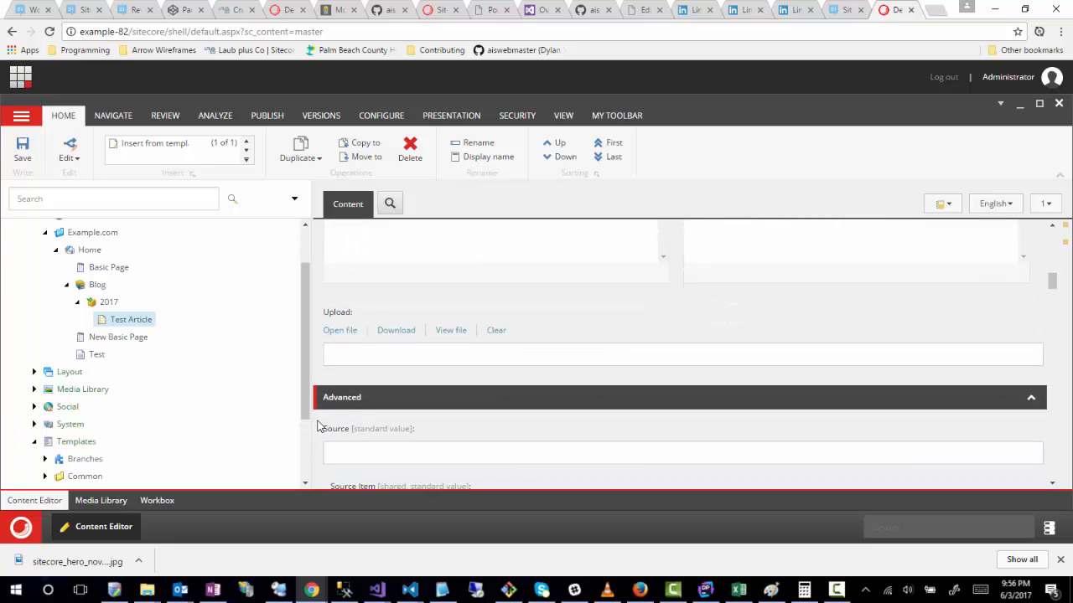
{"action": "scroll", "coordinate": [316, 428], "scroll_direction": "up", "scroll_amount": 2}
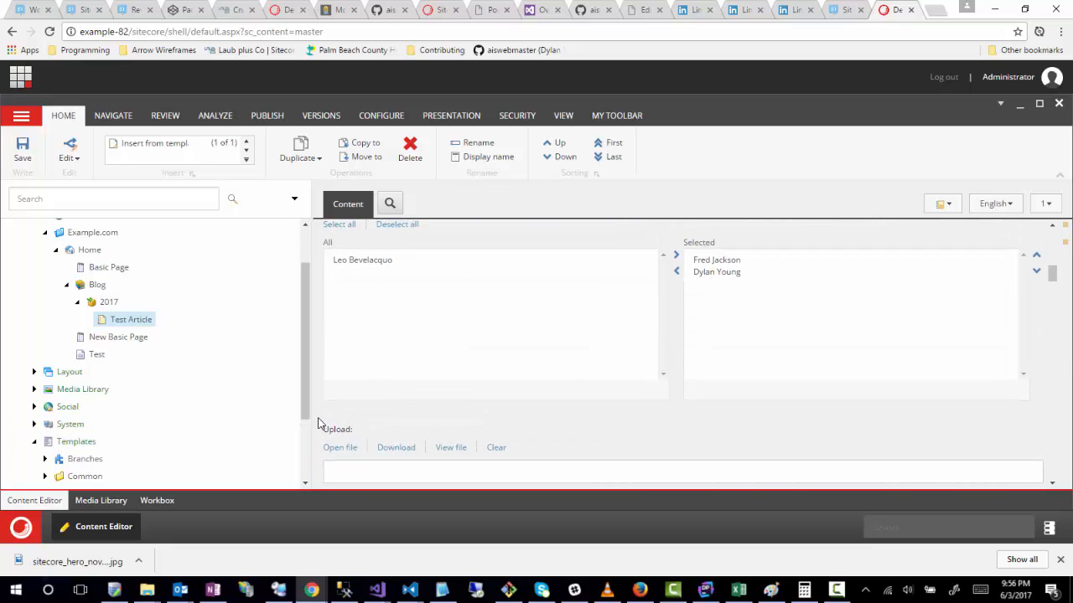
{"action": "scroll", "coordinate": [320, 424], "scroll_direction": "up", "scroll_amount": 3}
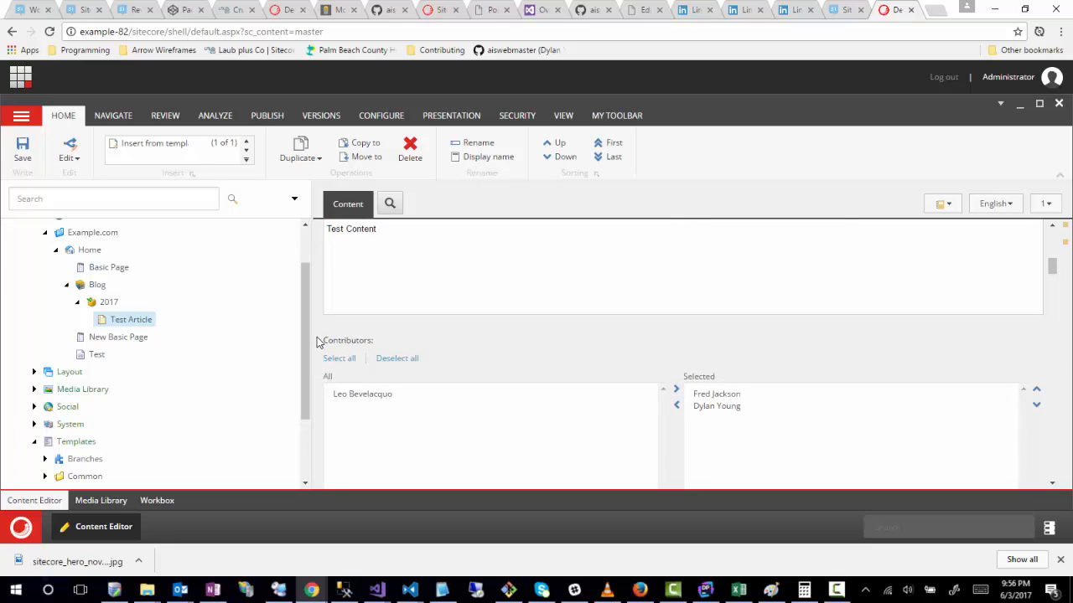
{"action": "left_click_drag", "start_coordinate": [318, 342], "coordinate": [374, 346]}
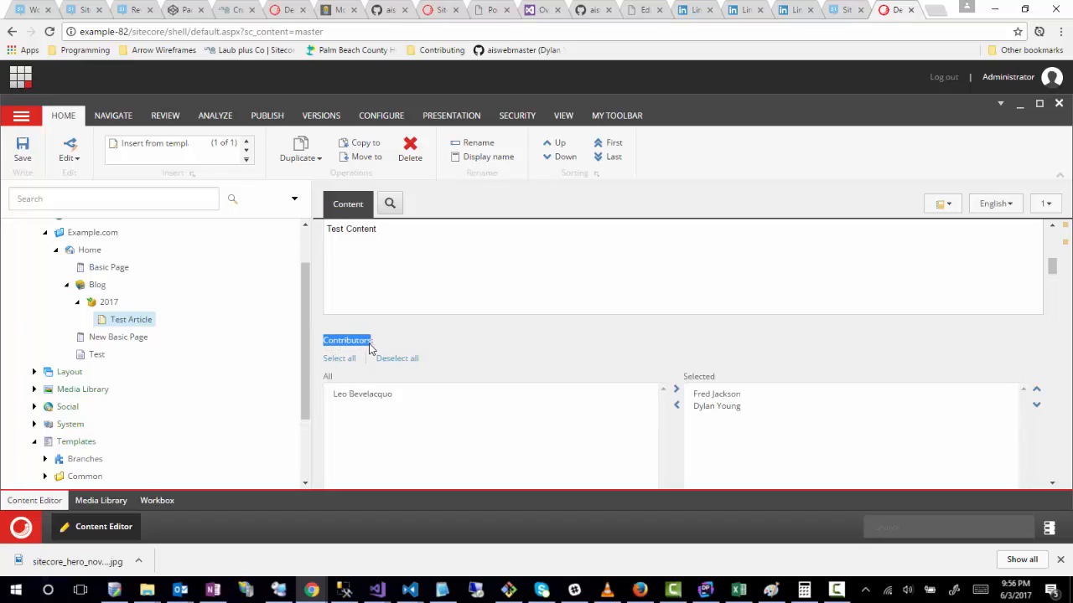
{"action": "scroll", "coordinate": [327, 268], "scroll_direction": "up", "scroll_amount": 3}
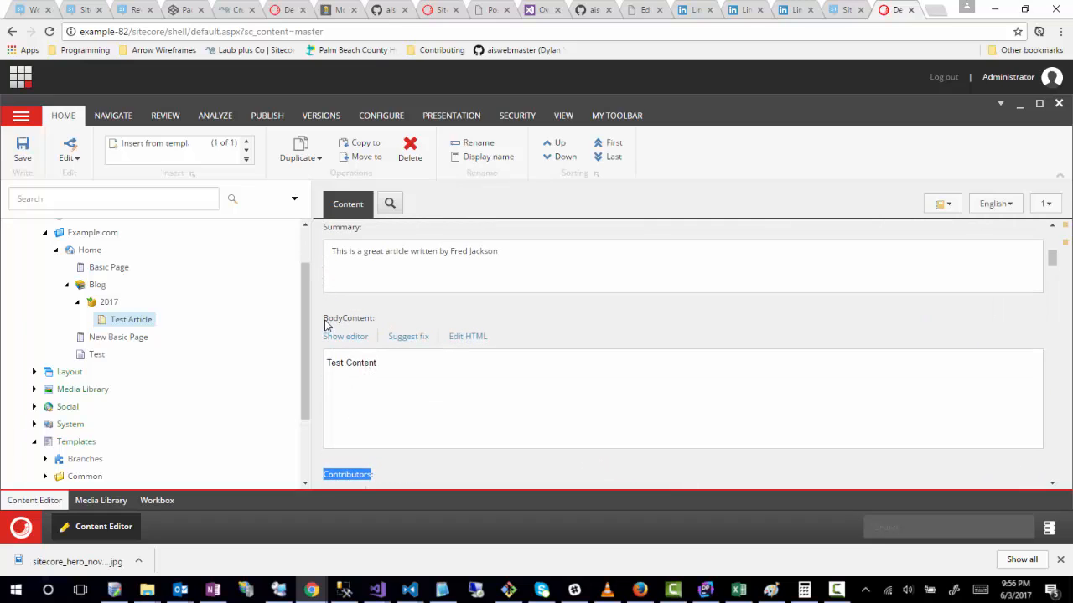
{"action": "left_click_drag", "start_coordinate": [325, 319], "coordinate": [376, 325]}
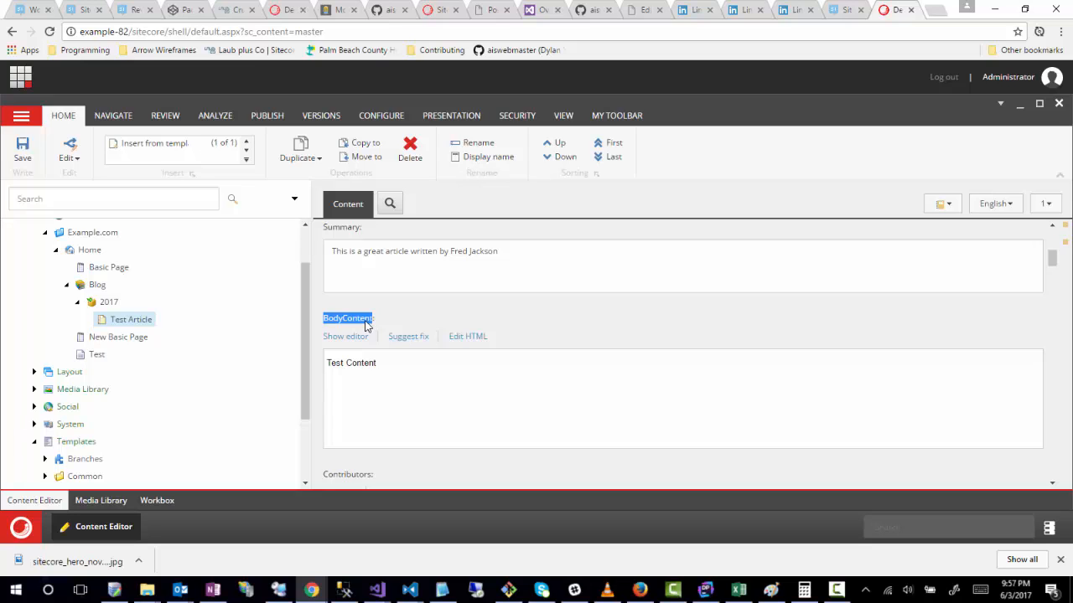
{"action": "scroll", "coordinate": [318, 359], "scroll_direction": "up", "scroll_amount": 2}
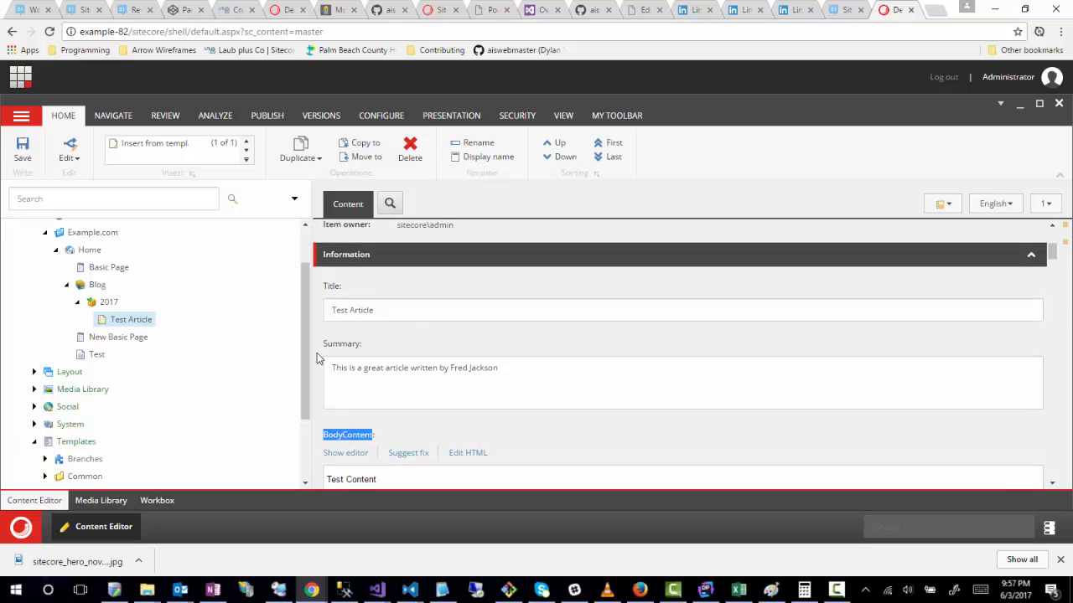
{"action": "scroll", "coordinate": [319, 359], "scroll_direction": "down", "scroll_amount": 1}
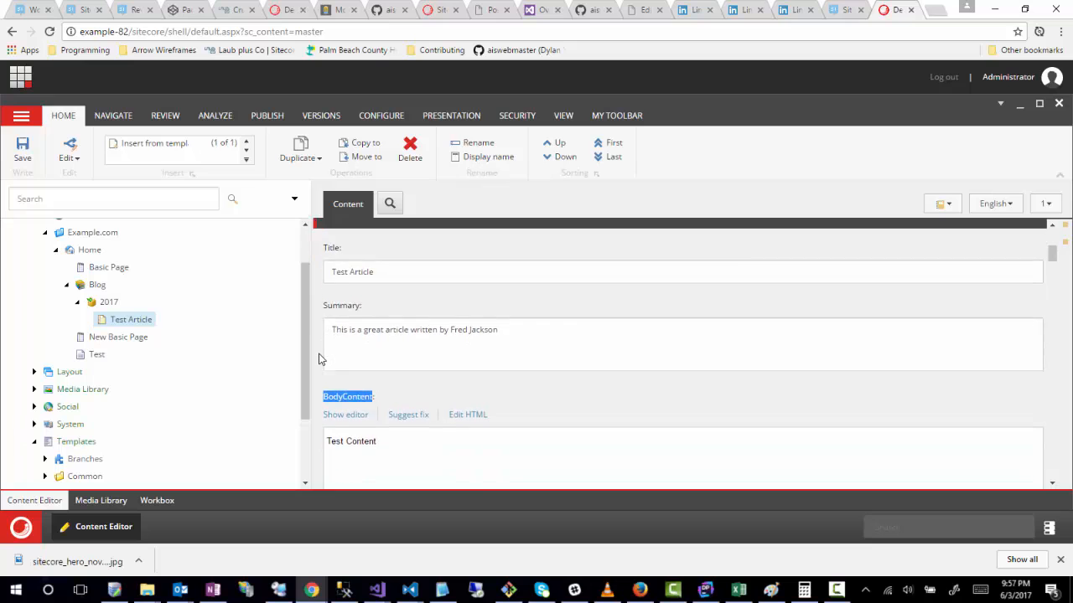
{"action": "scroll", "coordinate": [318, 359], "scroll_direction": "down", "scroll_amount": 6}
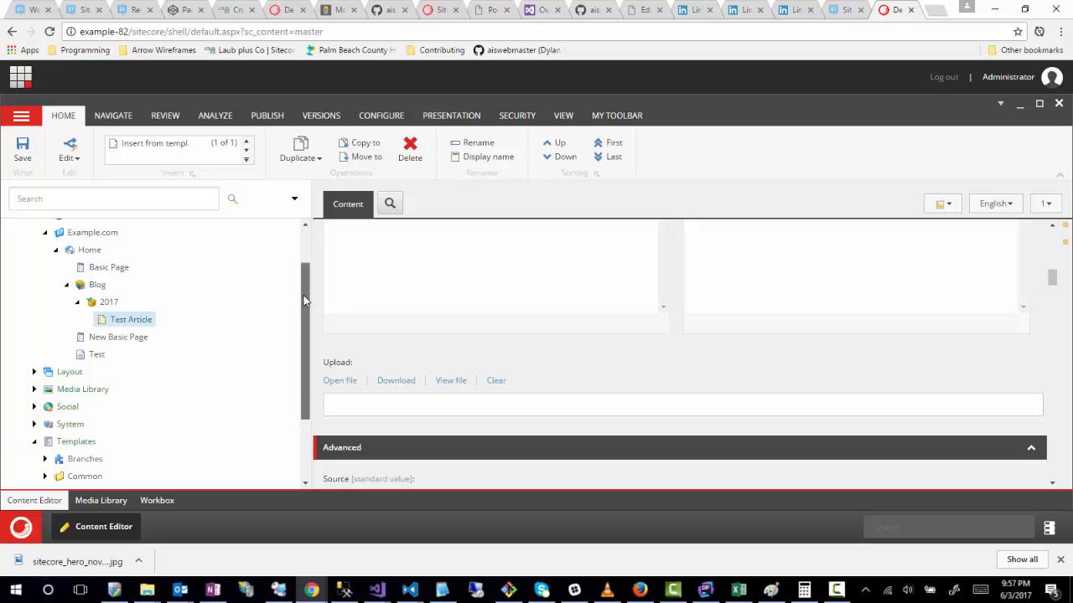
Step: Expand the Example and Content folders under Templates, then expand the Article template and open its field definitions
{"action": "scroll", "coordinate": [231, 398], "scroll_direction": "down", "scroll_amount": 1}
{"action": "scroll", "coordinate": [72, 449], "scroll_direction": "down", "scroll_amount": 1}
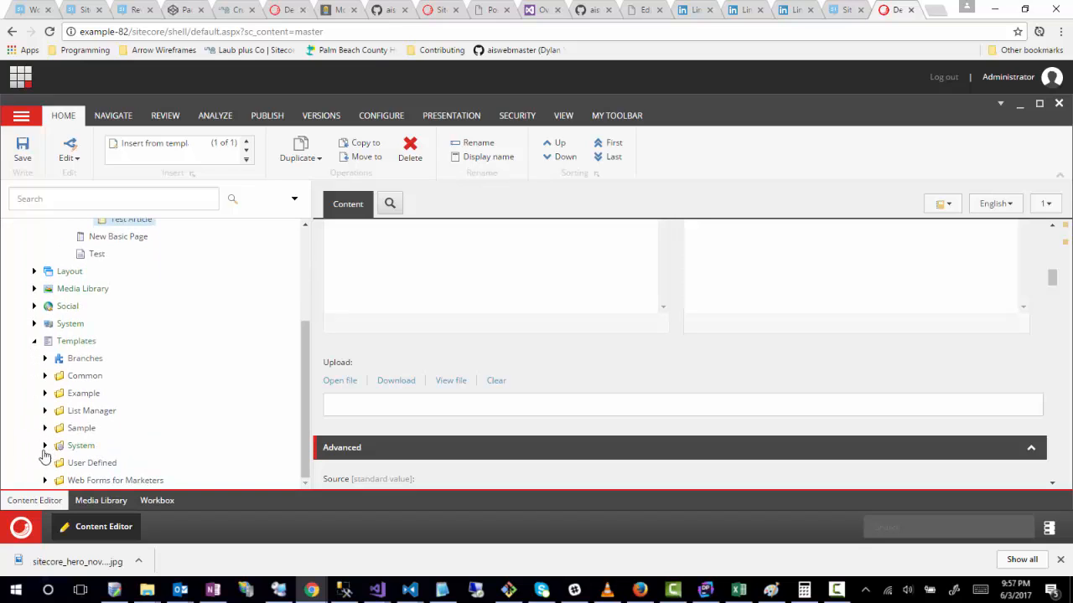
{"action": "left_click", "coordinate": [45, 393]}
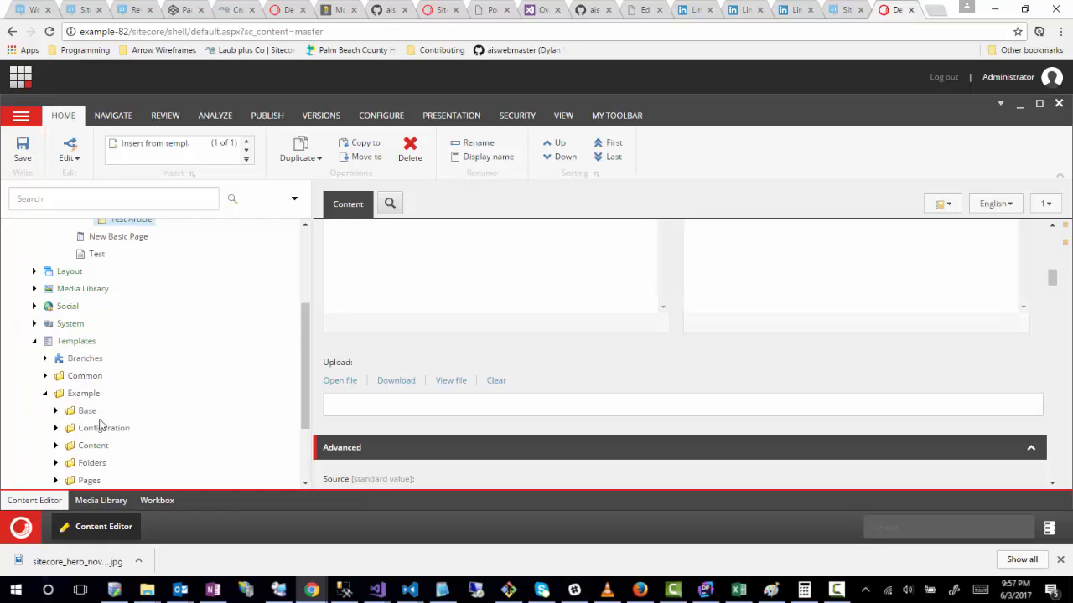
{"action": "scroll", "coordinate": [58, 402], "scroll_direction": "down", "scroll_amount": 1}
{"action": "left_click", "coordinate": [55, 379]}
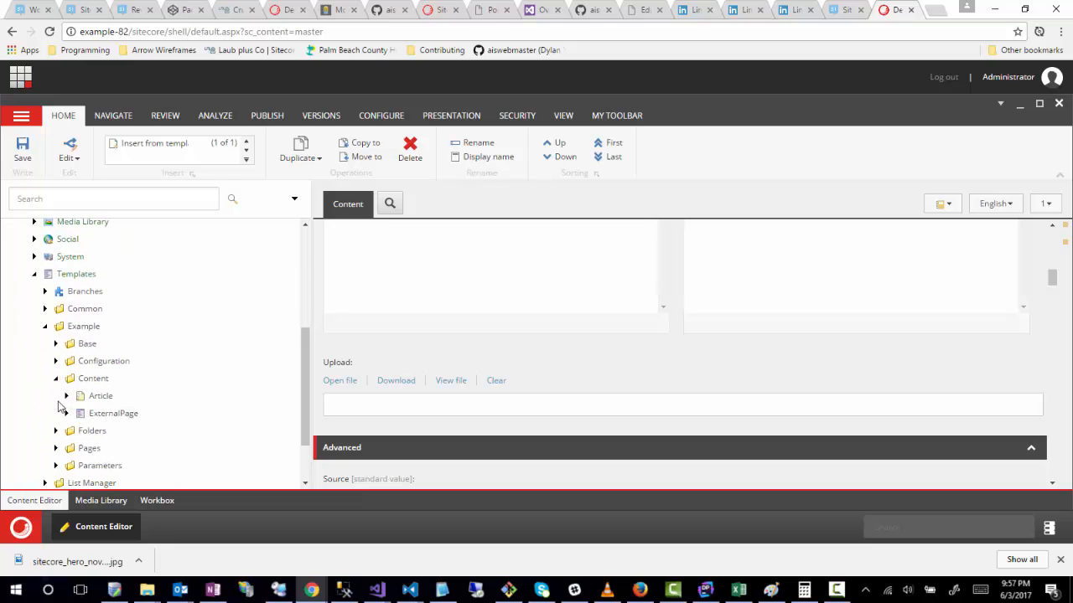
{"action": "left_click", "coordinate": [67, 395]}
{"action": "left_click", "coordinate": [100, 397]}
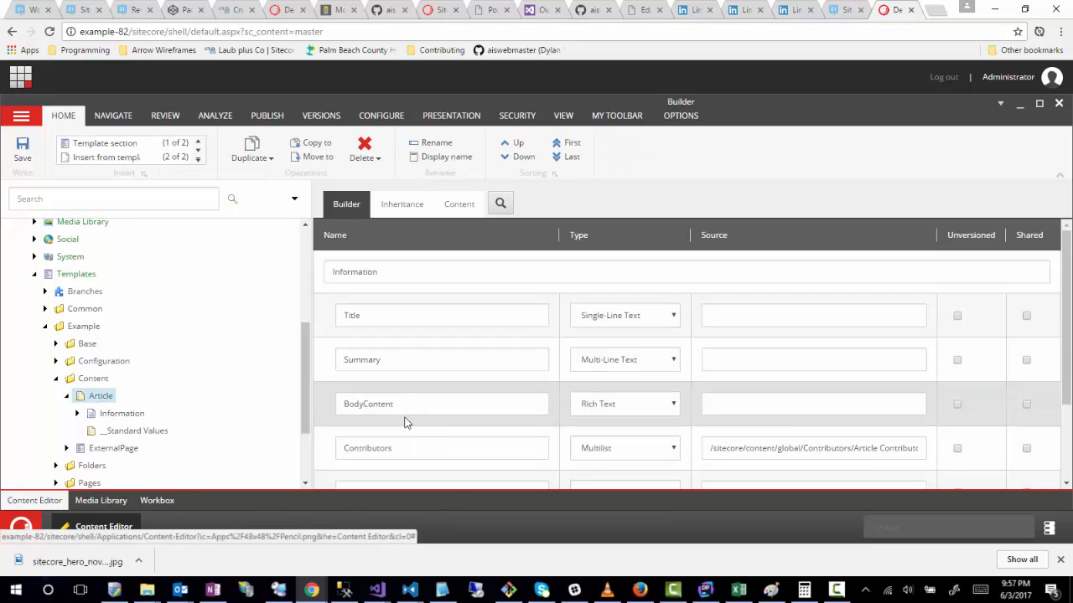
Step: Rename the Article template's Upload field to UploadFile and save the template
{"action": "scroll", "coordinate": [409, 419], "scroll_direction": "down", "scroll_amount": 2}
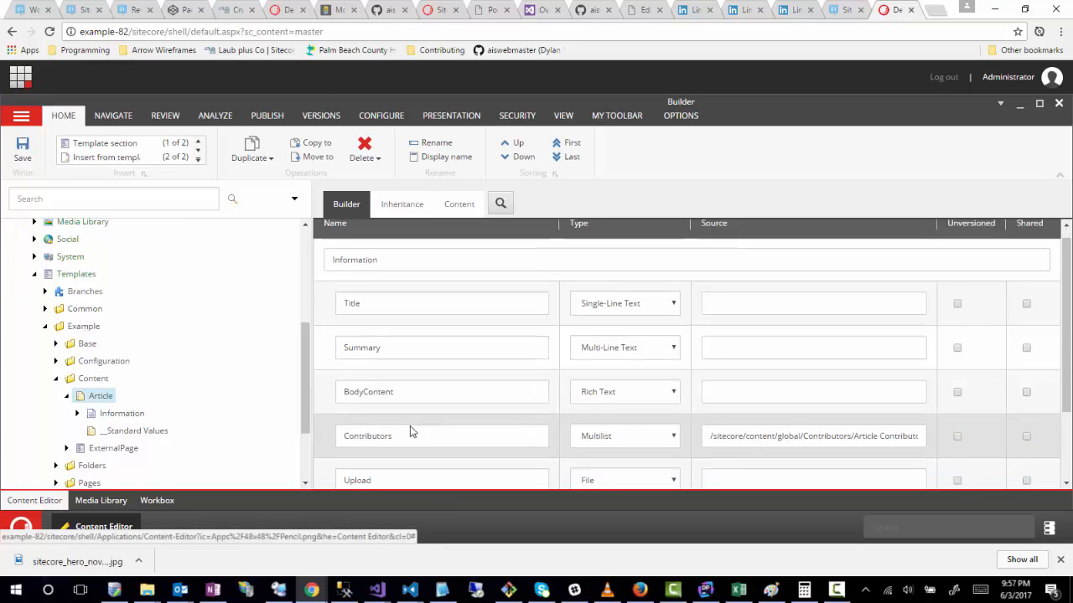
{"action": "double_click", "coordinate": [412, 369]}
{"action": "left_click", "coordinate": [356, 408]}
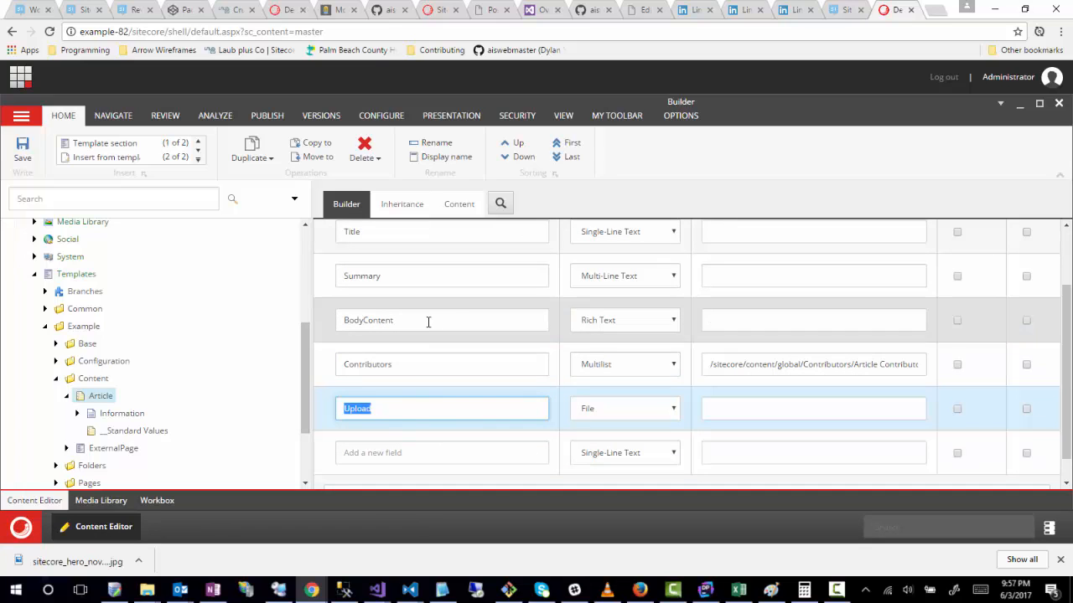
{"action": "left_click", "coordinate": [391, 410]}
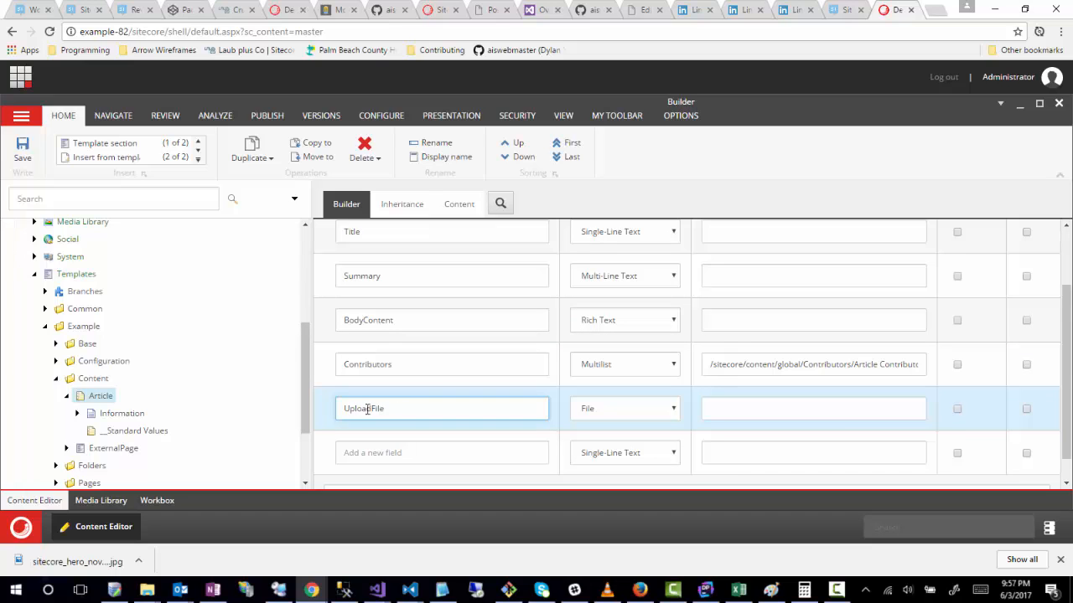
Step: Open the UploadFile field item under Article's Information section, set its Title to "Upload File" and save
{"action": "left_click", "coordinate": [77, 413]}
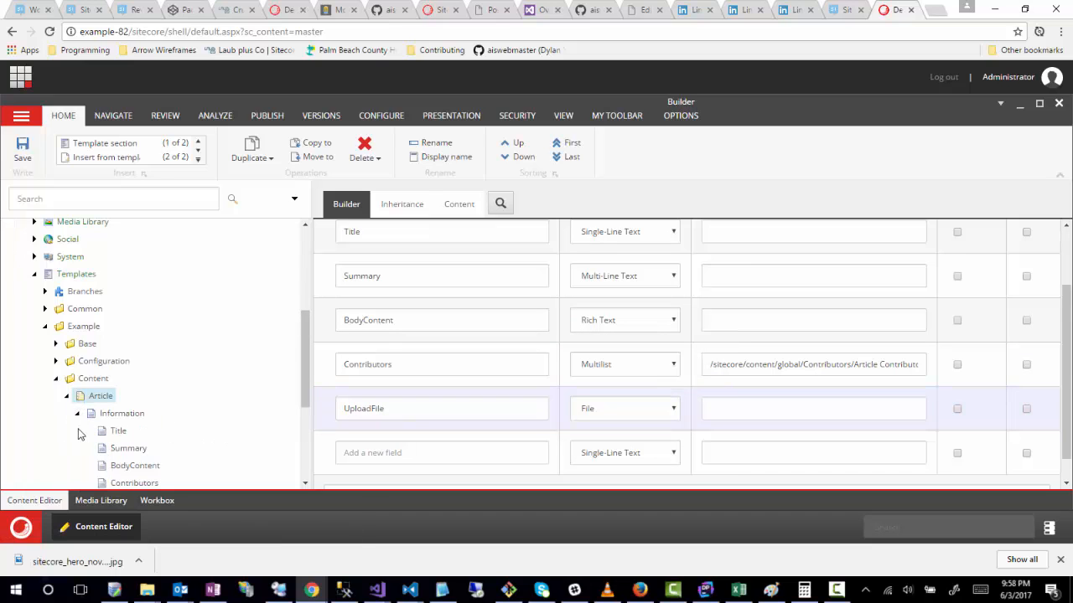
{"action": "scroll", "coordinate": [136, 430], "scroll_direction": "down", "scroll_amount": 2}
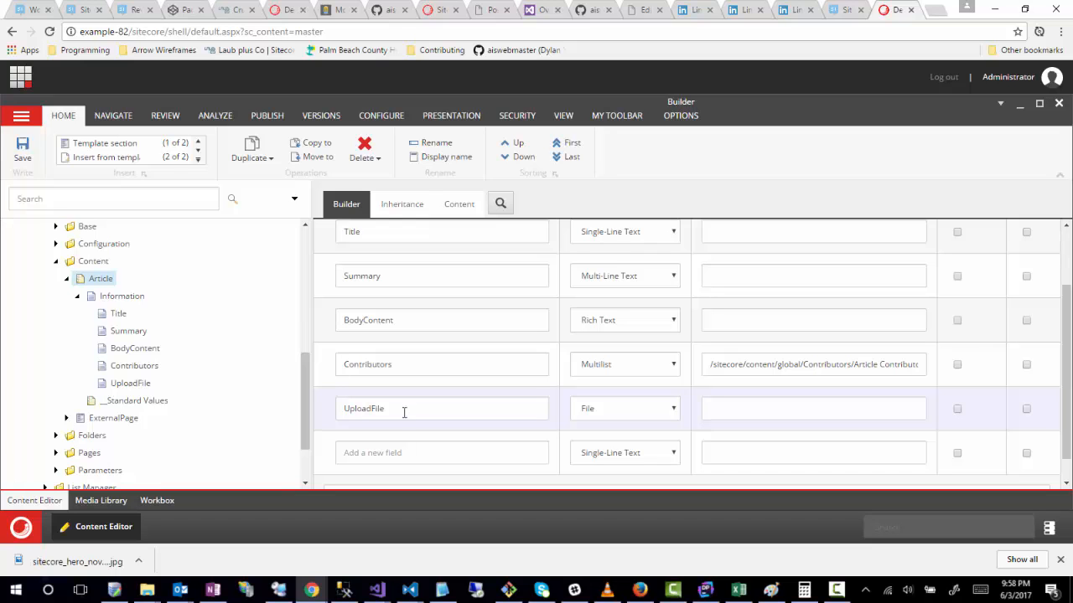
{"action": "left_click", "coordinate": [131, 383]}
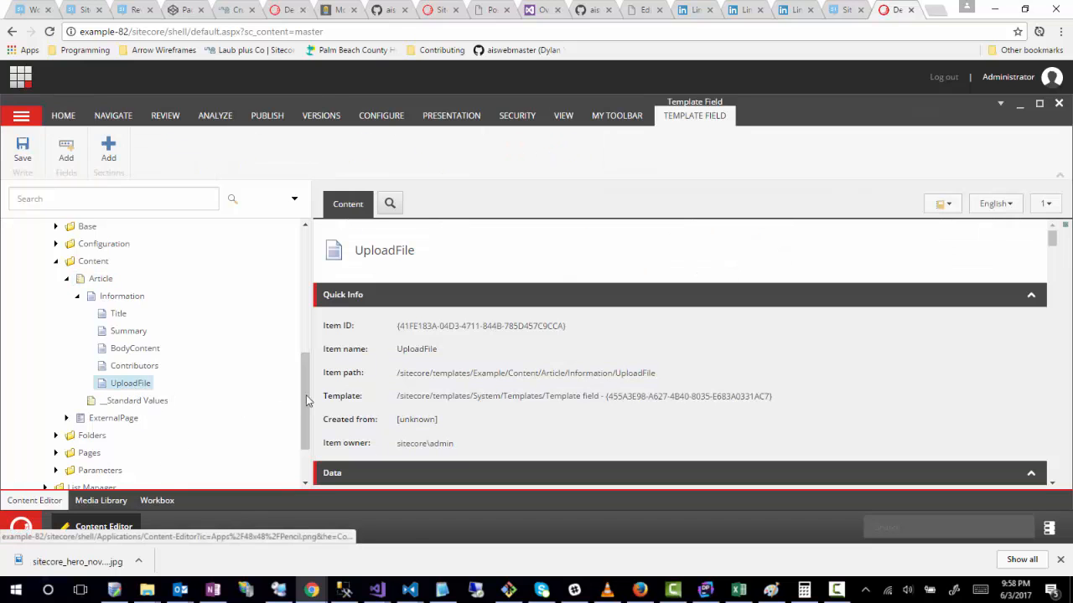
{"action": "scroll", "coordinate": [406, 443], "scroll_direction": "down", "scroll_amount": 1}
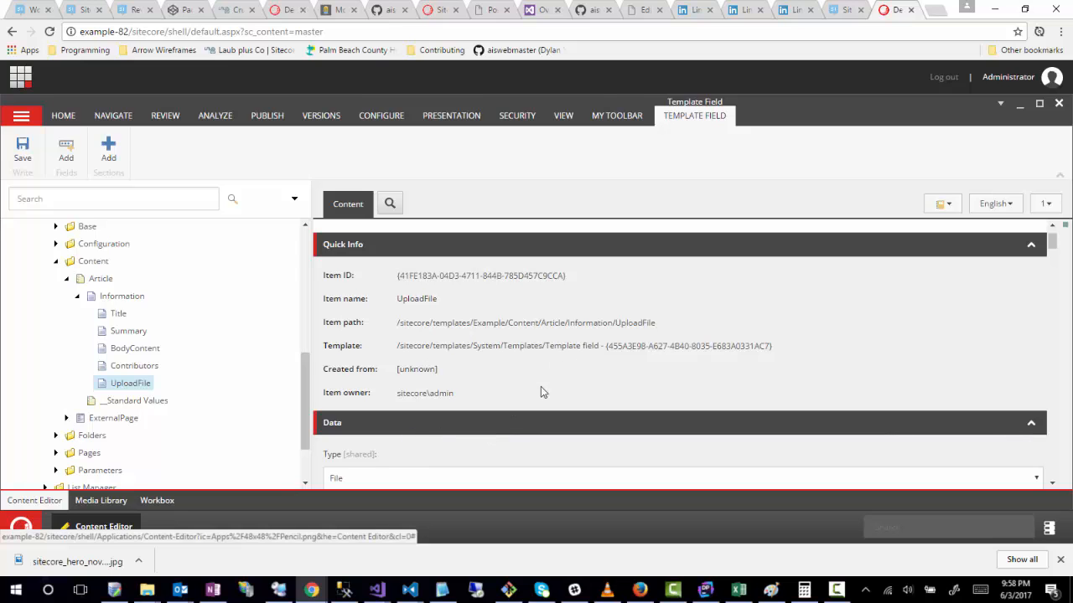
{"action": "scroll", "coordinate": [314, 423], "scroll_direction": "down", "scroll_amount": 1}
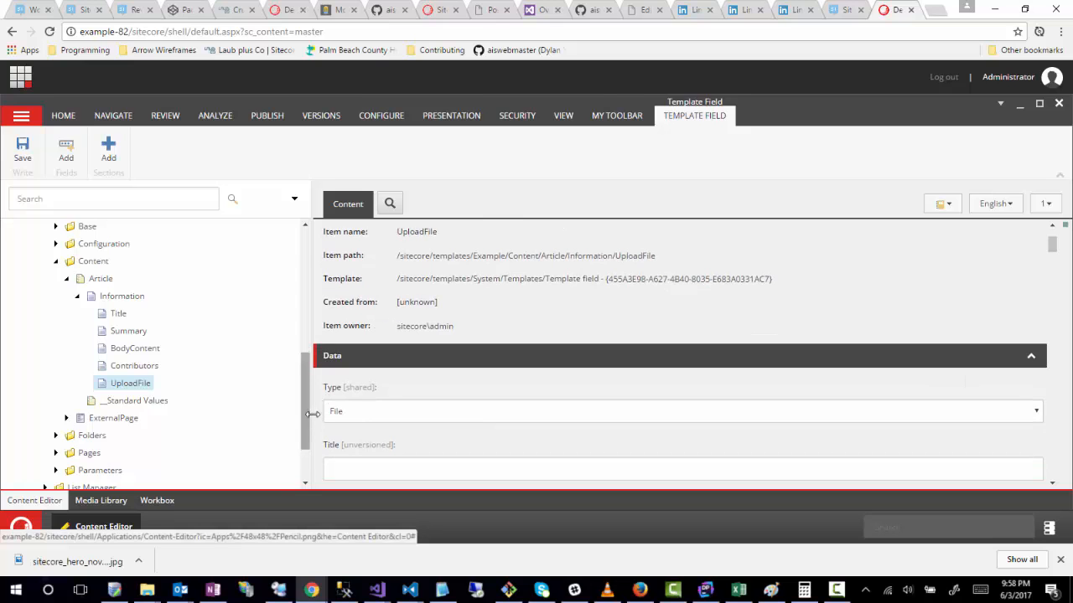
{"action": "scroll", "coordinate": [318, 419], "scroll_direction": "down", "scroll_amount": 2}
{"action": "scroll", "coordinate": [307, 382], "scroll_direction": "up", "scroll_amount": 1}
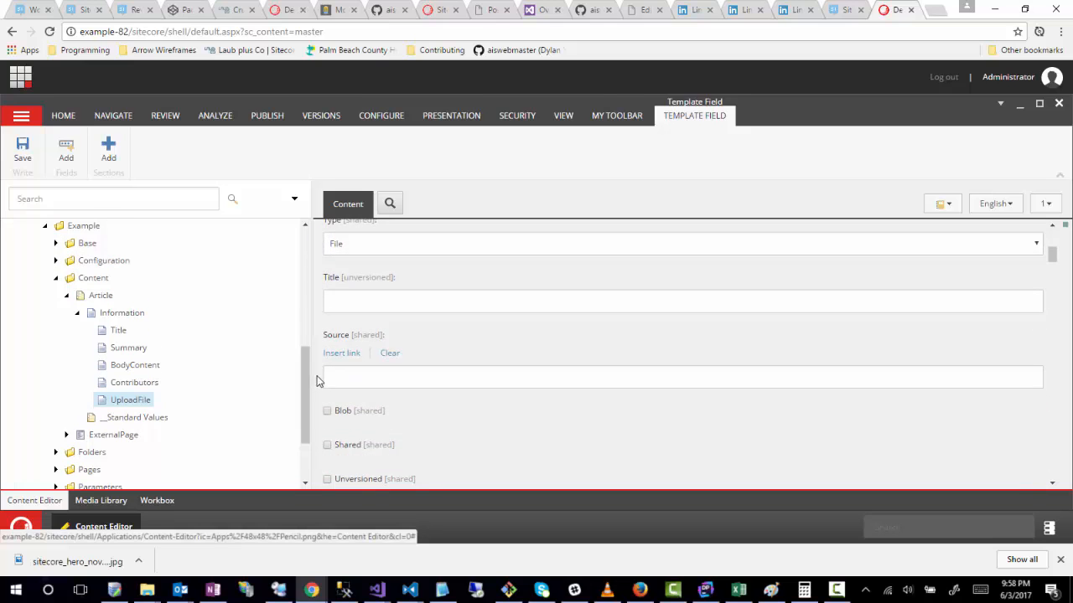
{"action": "scroll", "coordinate": [321, 378], "scroll_direction": "up", "scroll_amount": 2}
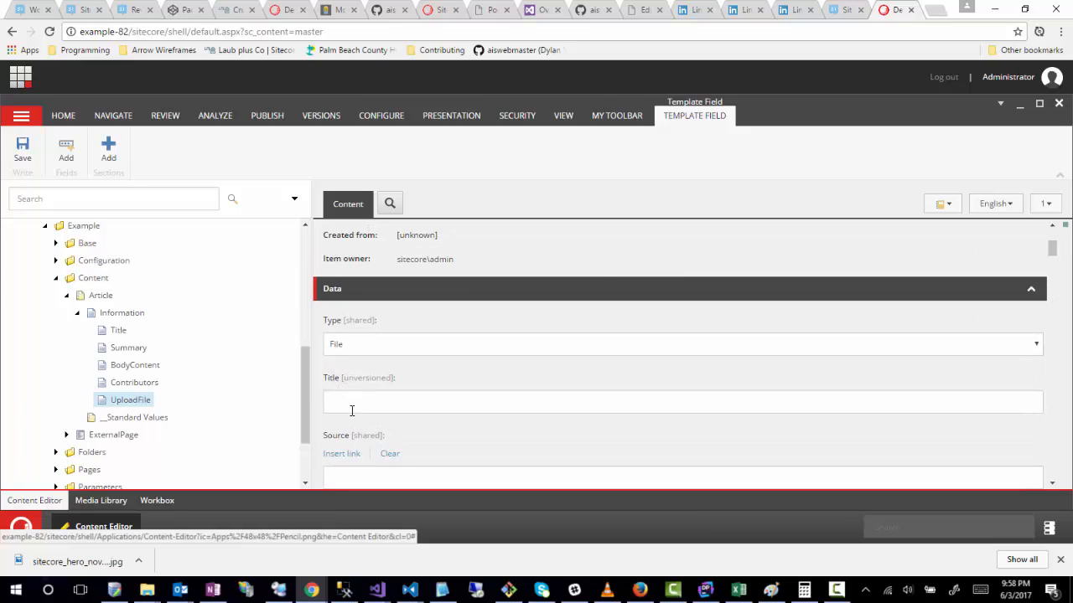
{"action": "left_click", "coordinate": [351, 411]}
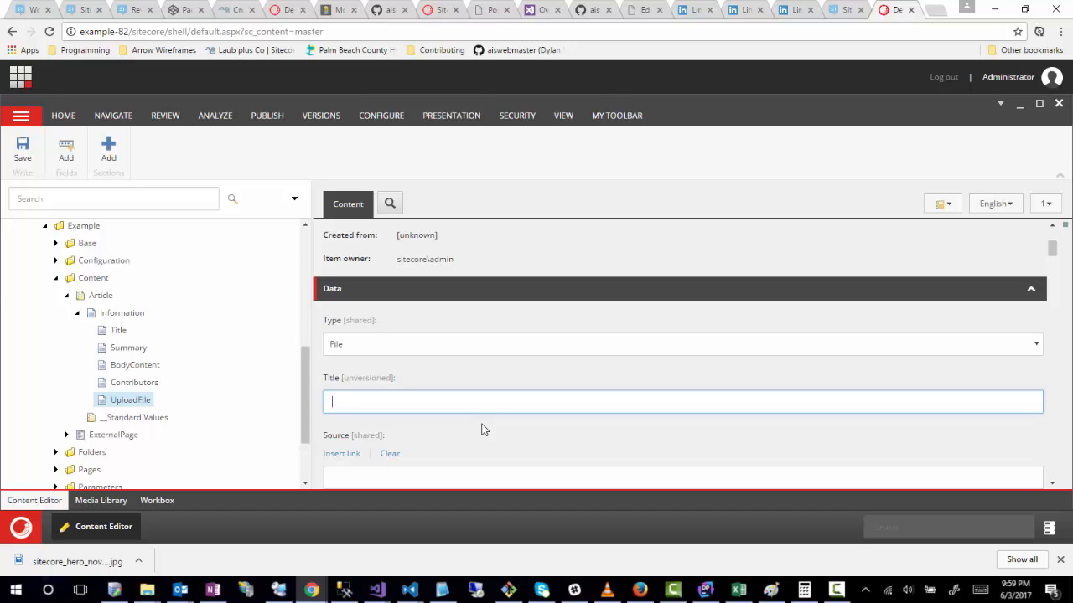
{"action": "type", "text": "pload File"}
{"action": "key", "text": "ctrl+s"}
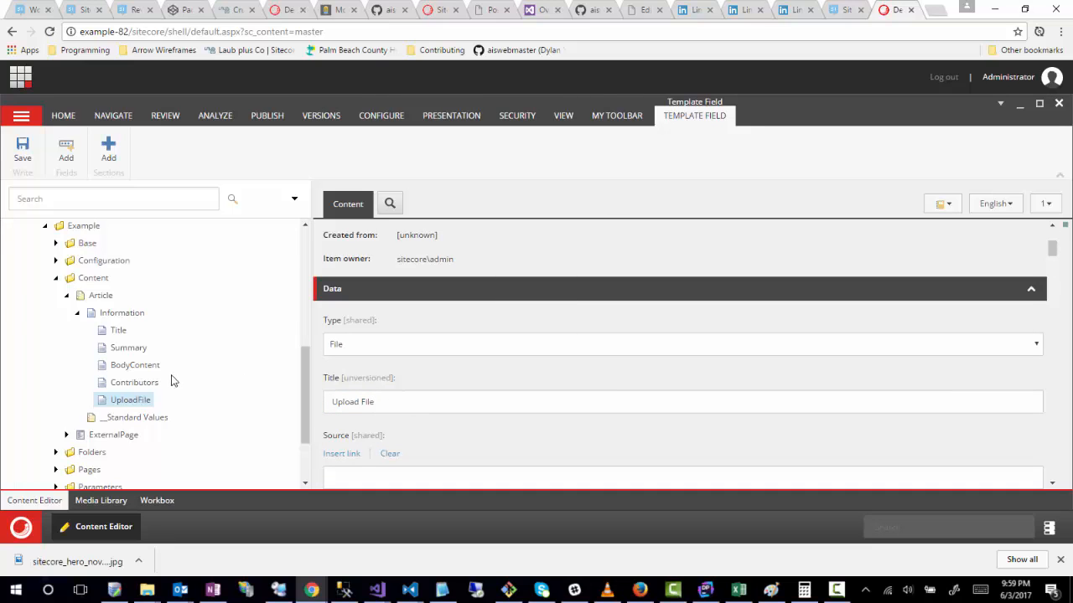
Step: Rename the UploadFile field back to Upload in the Article template's builder and save
{"action": "scroll", "coordinate": [143, 377], "scroll_direction": "up", "scroll_amount": 4}
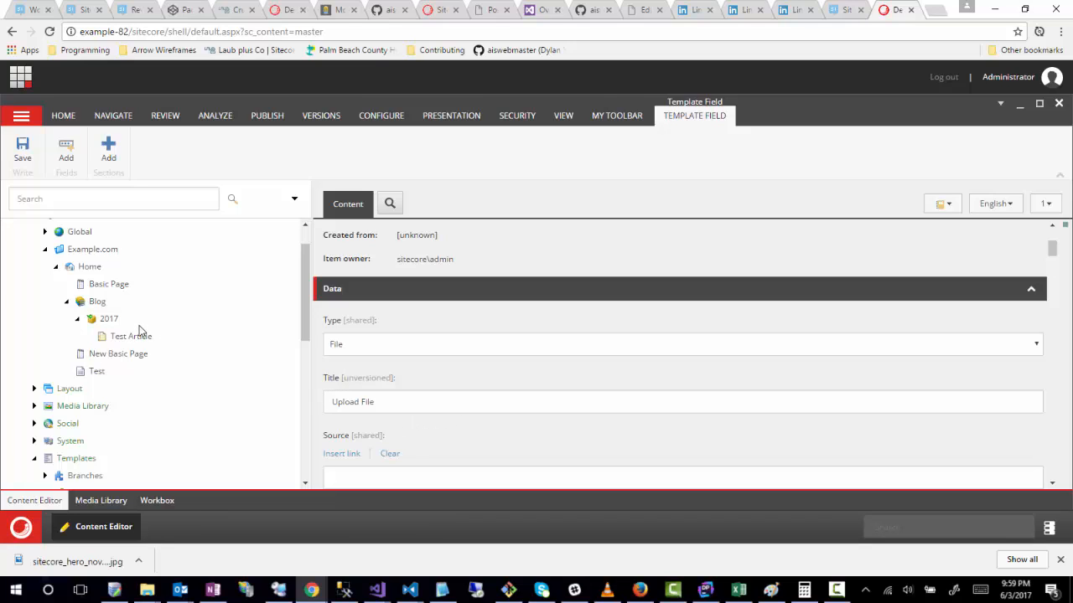
{"action": "scroll", "coordinate": [210, 424], "scroll_direction": "down", "scroll_amount": 10}
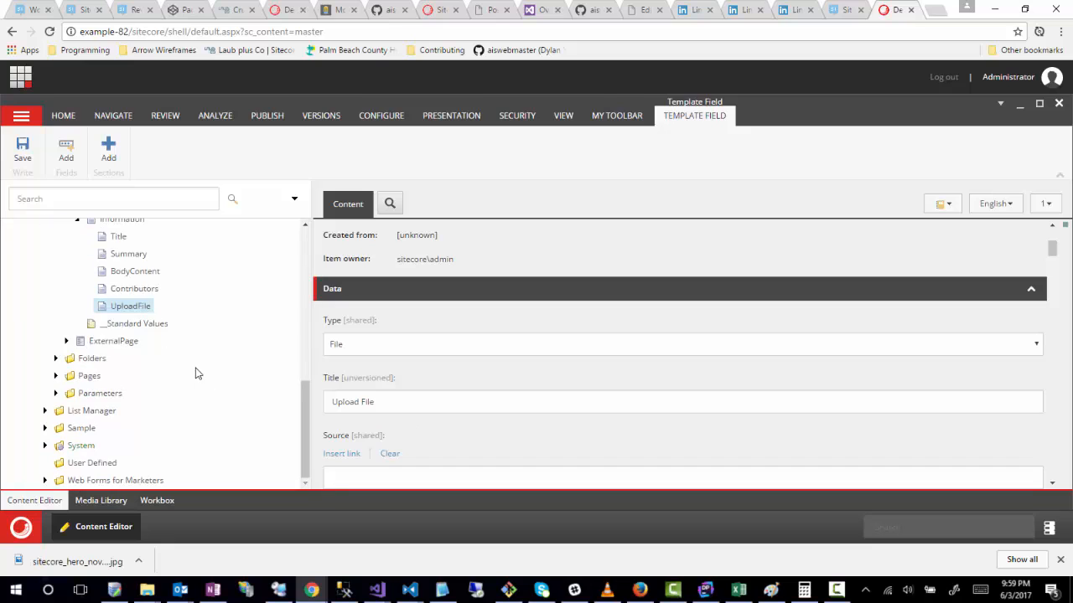
{"action": "scroll", "coordinate": [192, 371], "scroll_direction": "up", "scroll_amount": 2}
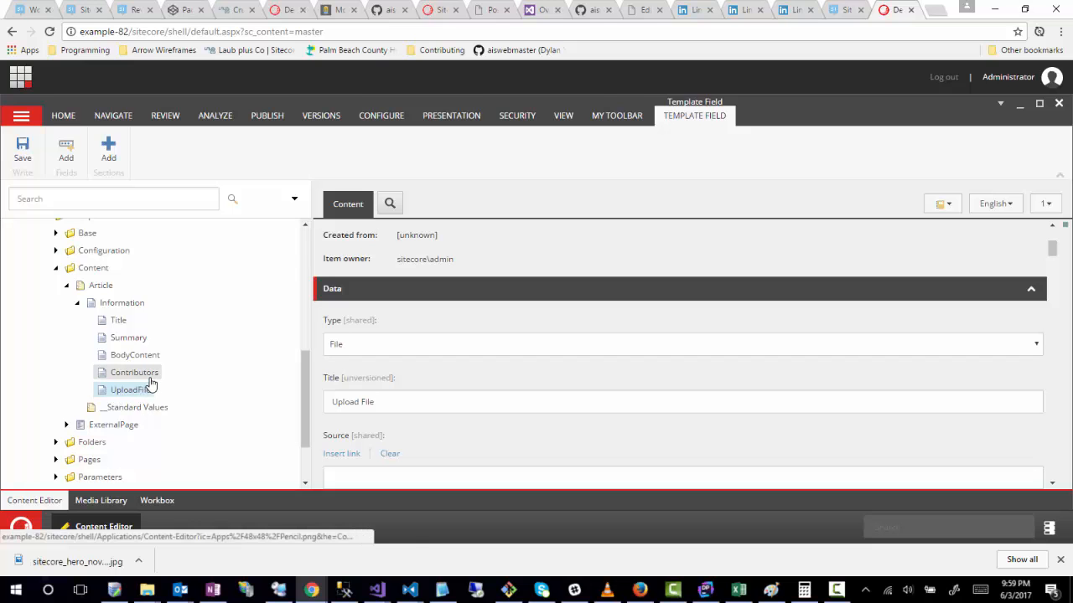
{"action": "scroll", "coordinate": [411, 402], "scroll_direction": "up", "scroll_amount": 3}
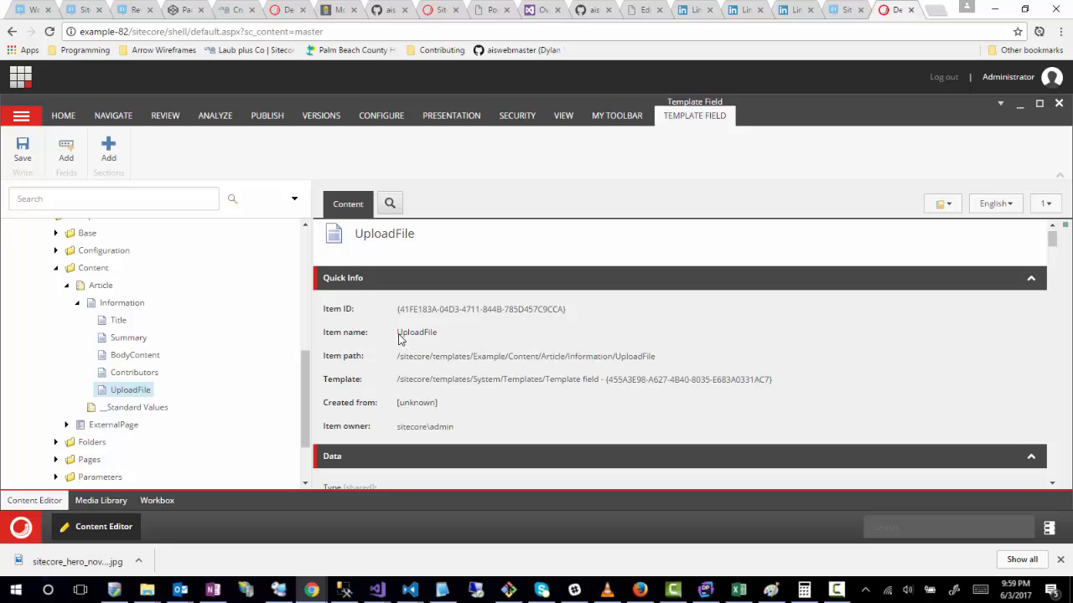
{"action": "left_click_drag", "start_coordinate": [400, 337], "coordinate": [441, 339]}
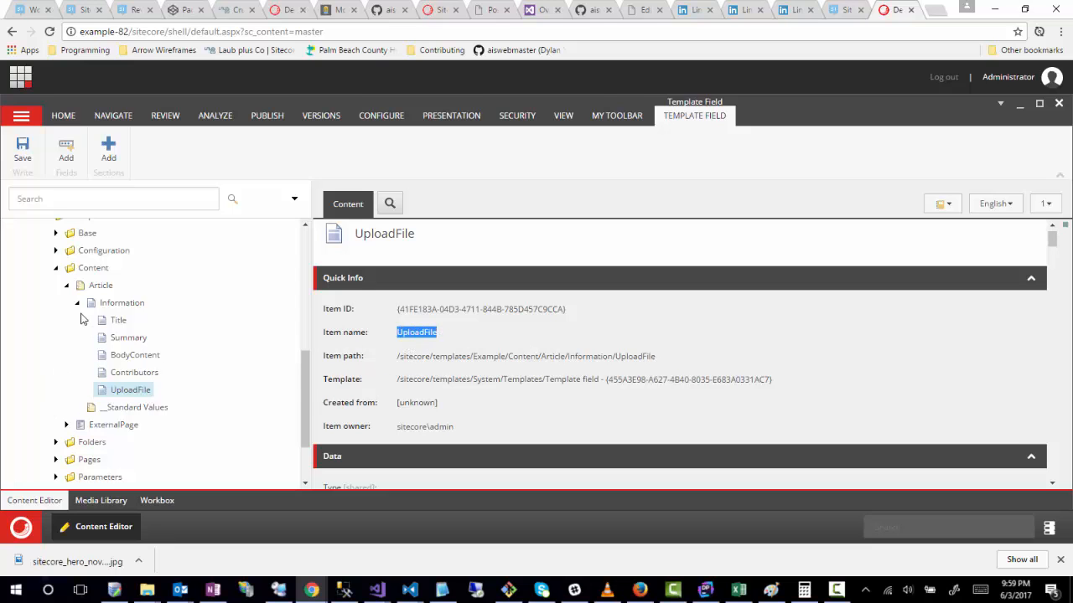
{"action": "left_click", "coordinate": [99, 286]}
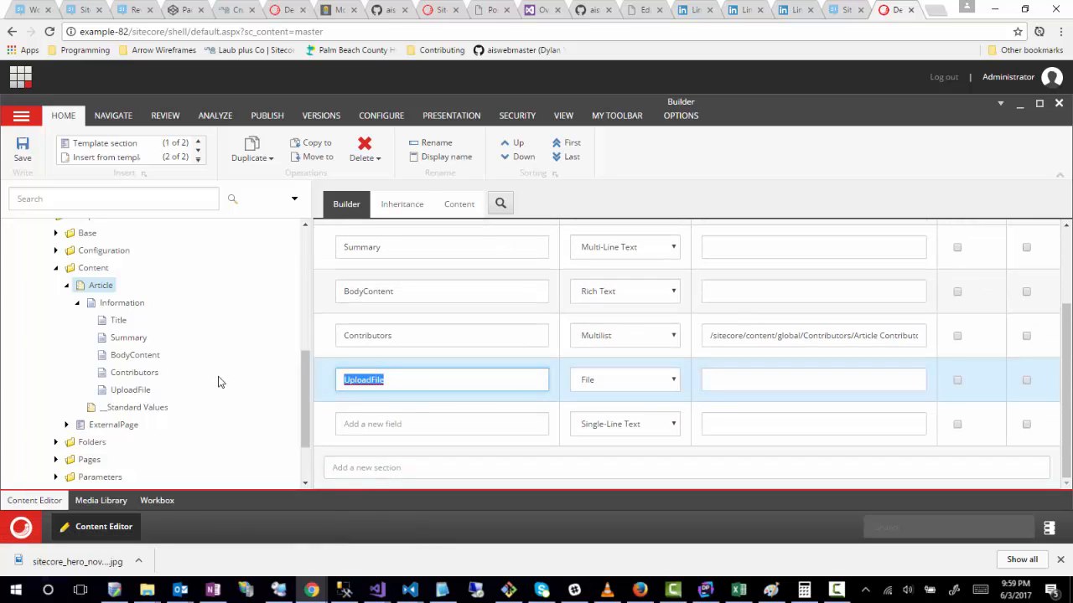
{"action": "type", "text": "Upload"}
{"action": "key", "text": "ctrl+s"}
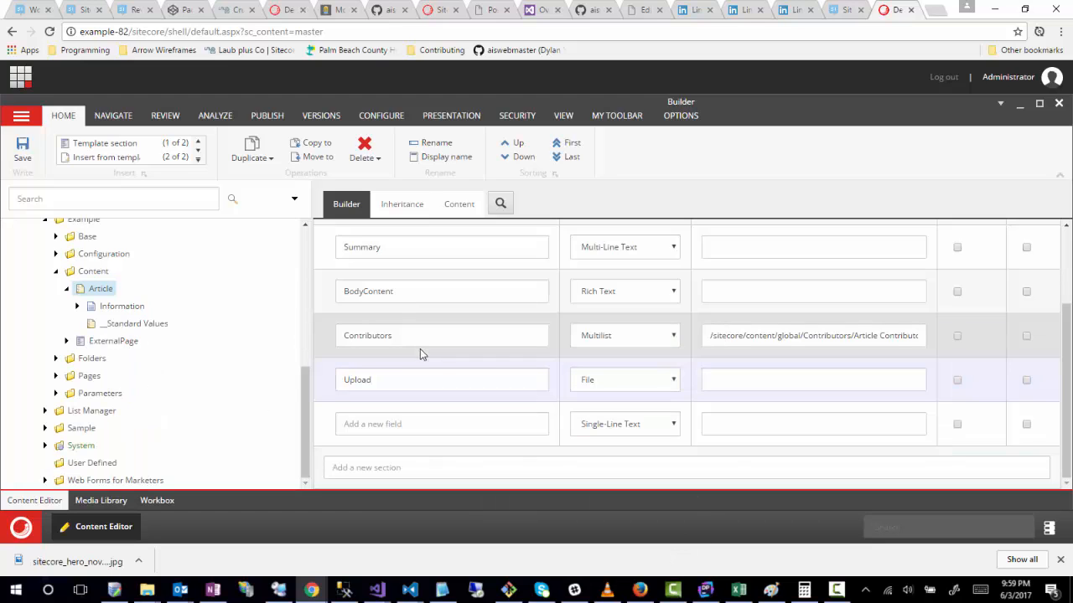
Step: Switch the desktop to the core database and open the Content Editor
{"action": "left_click", "coordinate": [1048, 528]}
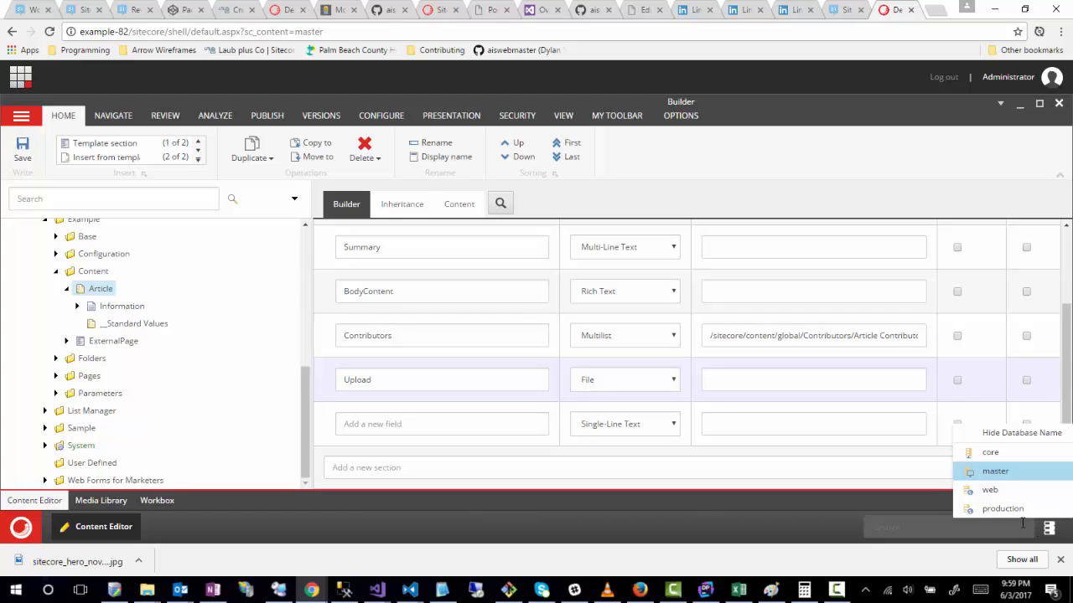
{"action": "left_click", "coordinate": [992, 453]}
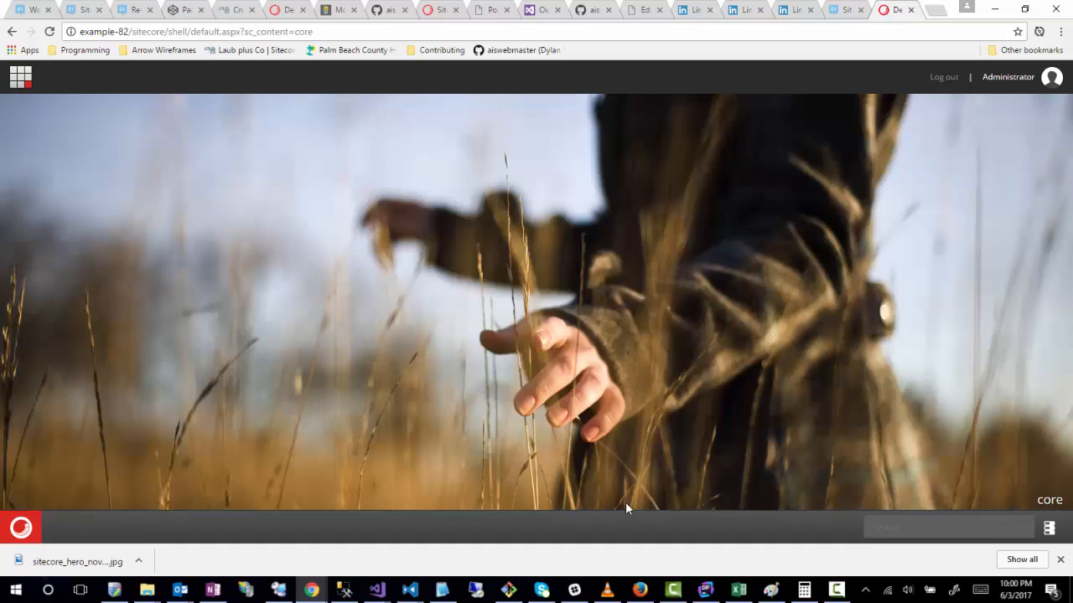
{"action": "left_click", "coordinate": [25, 532]}
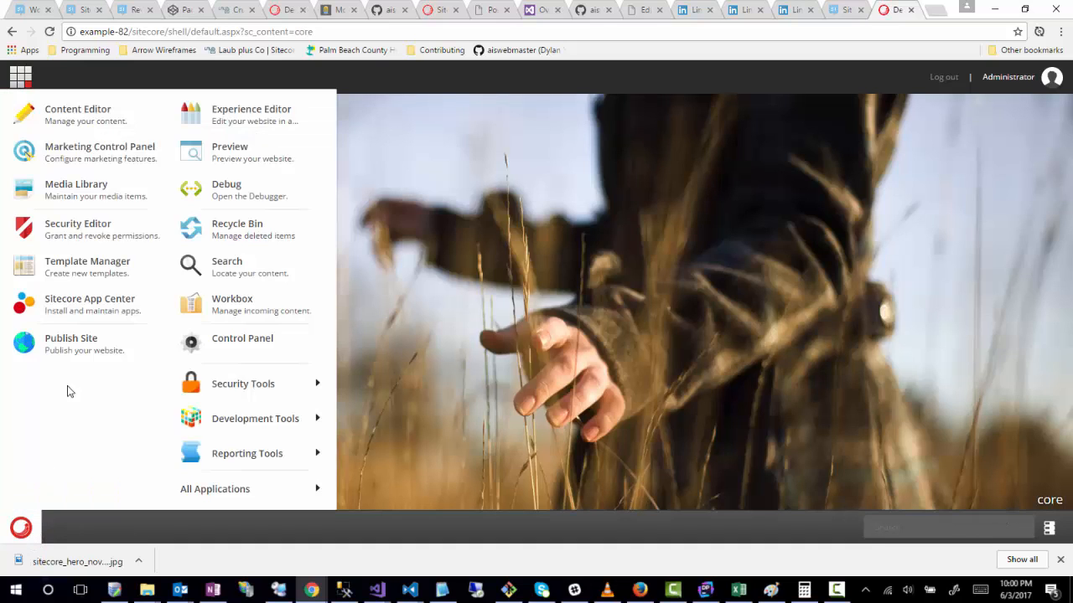
{"action": "left_click", "coordinate": [79, 116]}
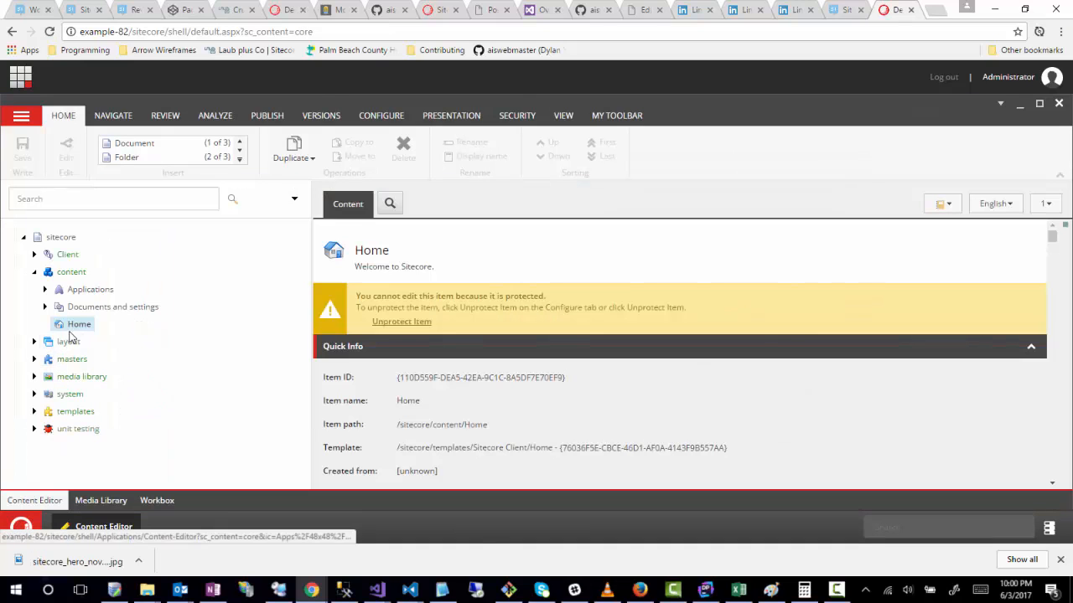
Step: Open the Article folder in the content tree under Applications, WebEdit, Custom Experience Buttons
{"action": "left_click", "coordinate": [46, 290]}
{"action": "scroll", "coordinate": [52, 391], "scroll_direction": "down", "scroll_amount": 5}
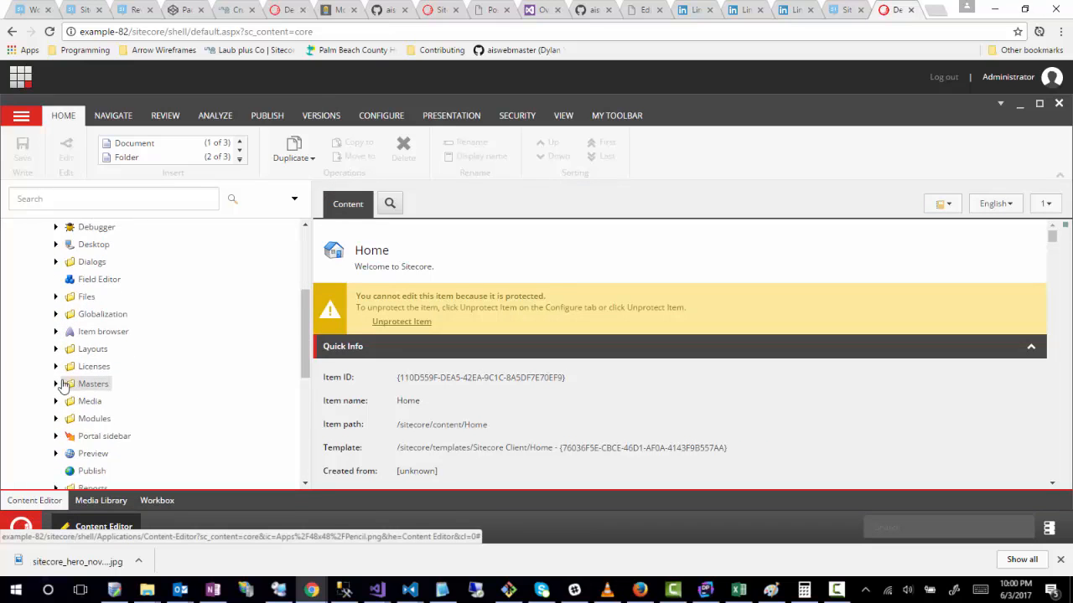
{"action": "scroll", "coordinate": [53, 419], "scroll_direction": "down", "scroll_amount": 1}
{"action": "left_click", "coordinate": [56, 392]}
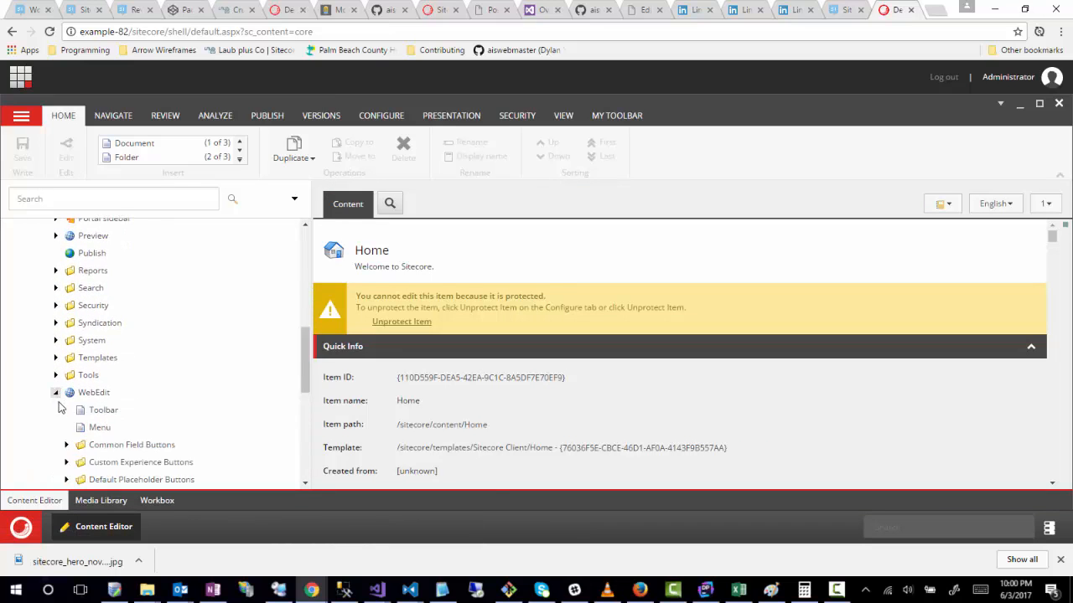
{"action": "scroll", "coordinate": [109, 456], "scroll_direction": "down", "scroll_amount": 2}
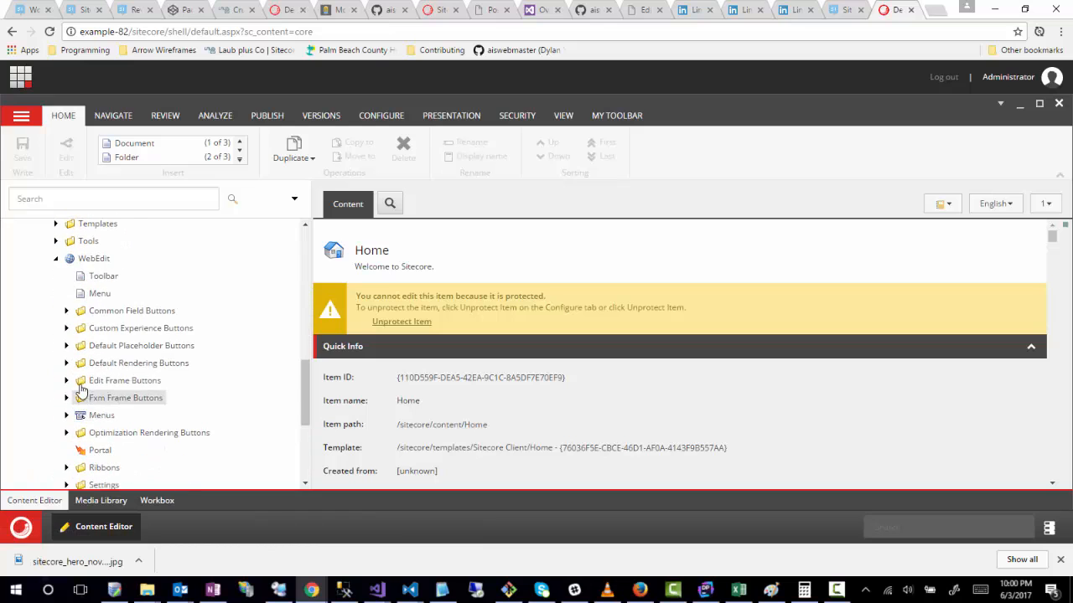
{"action": "left_click", "coordinate": [66, 327]}
{"action": "scroll", "coordinate": [197, 409], "scroll_direction": "down", "scroll_amount": 1}
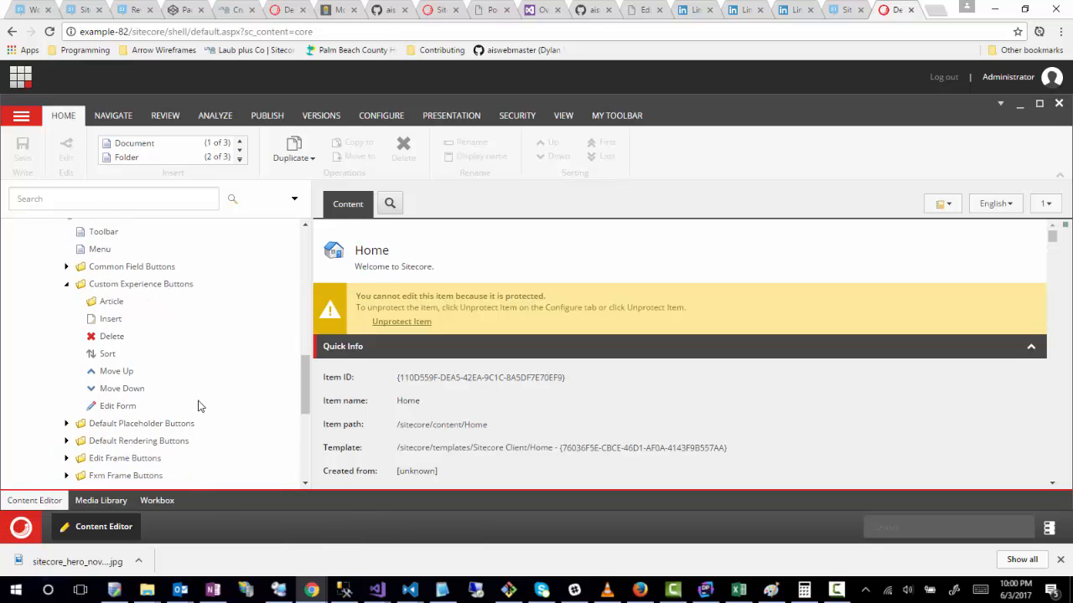
{"action": "left_click", "coordinate": [105, 301]}
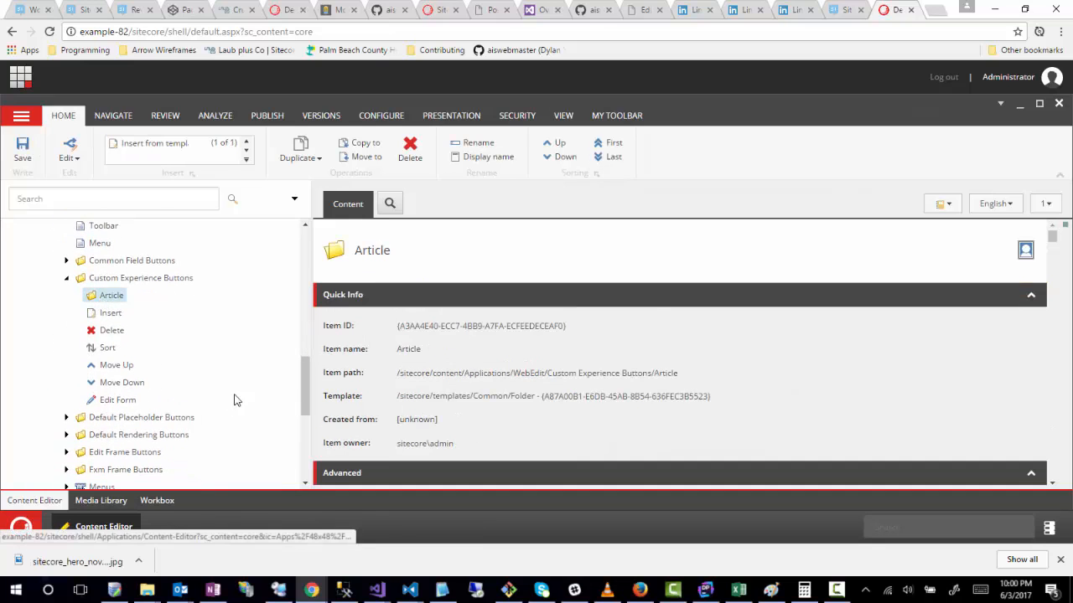
Step: Start inserting an item from a template under the Article folder and choose System/WebEdit/Field Editor Button as its template
{"action": "right_click", "coordinate": [104, 300]}
{"action": "mouse_move", "coordinate": [146, 309]}
{"action": "left_click", "coordinate": [255, 307]}
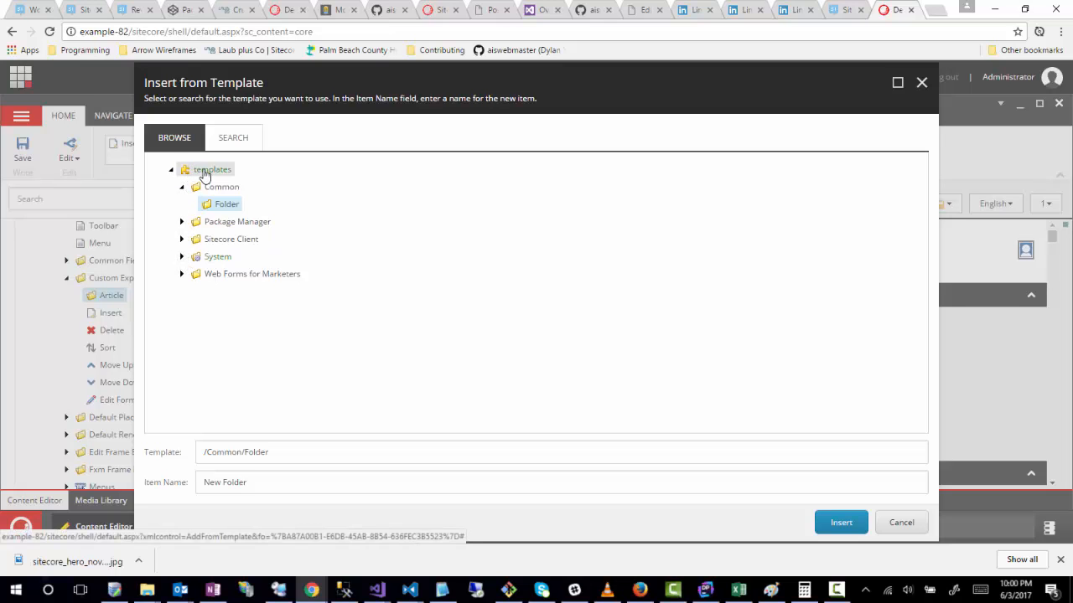
{"action": "left_click", "coordinate": [181, 257]}
{"action": "scroll", "coordinate": [279, 362], "scroll_direction": "down", "scroll_amount": 3}
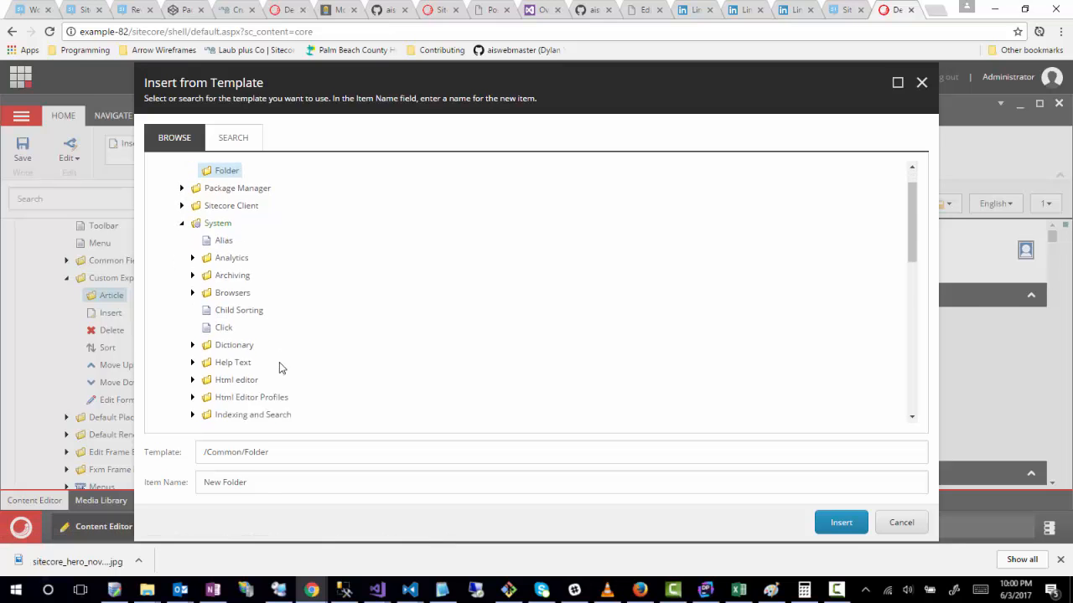
{"action": "scroll", "coordinate": [279, 348], "scroll_direction": "down", "scroll_amount": 3}
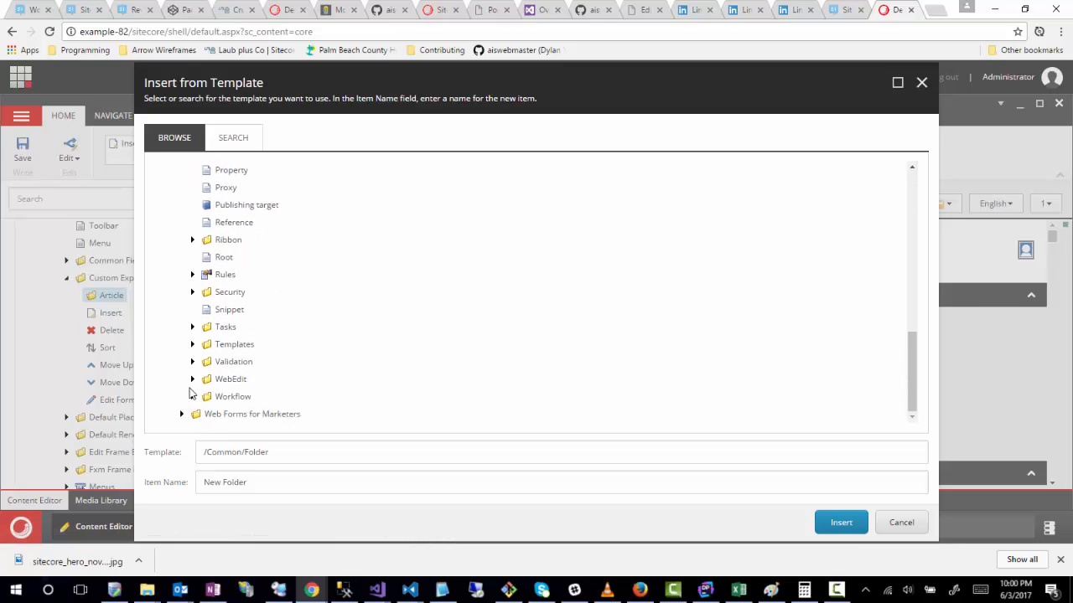
{"action": "left_click", "coordinate": [192, 379]}
{"action": "scroll", "coordinate": [388, 358], "scroll_direction": "down", "scroll_amount": 2}
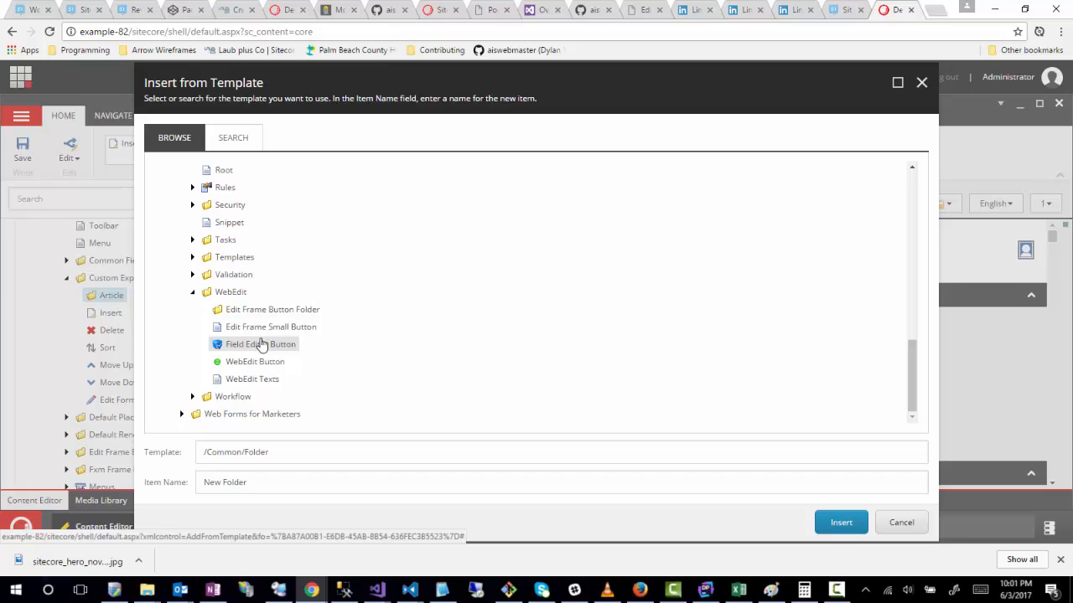
{"action": "left_click", "coordinate": [243, 343]}
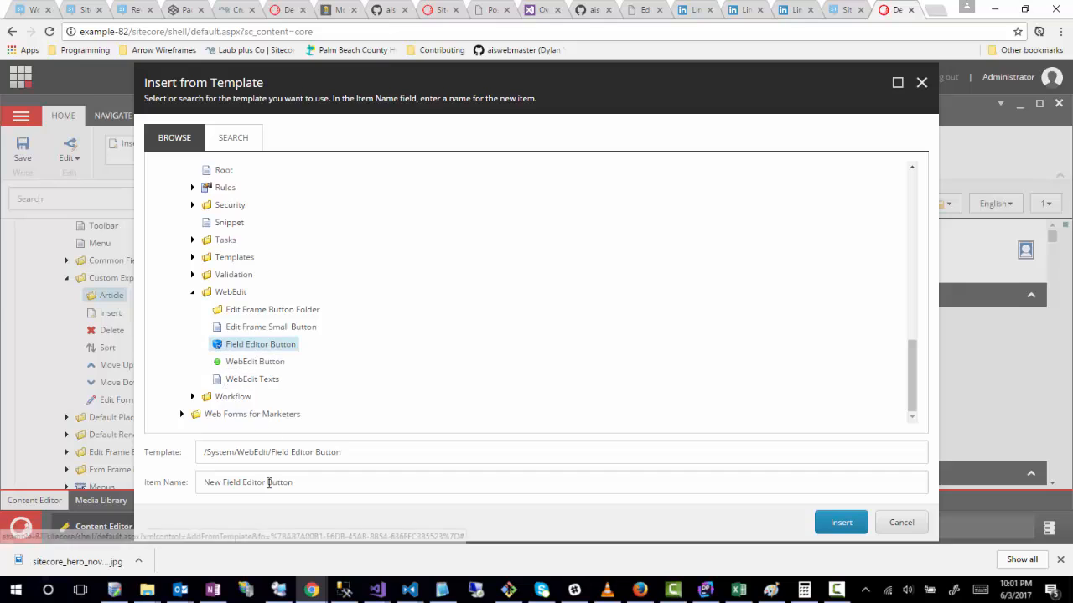
Step: Name the new Field Editor Button item "Article Display" and insert it
{"action": "triple_click", "coordinate": [345, 488]}
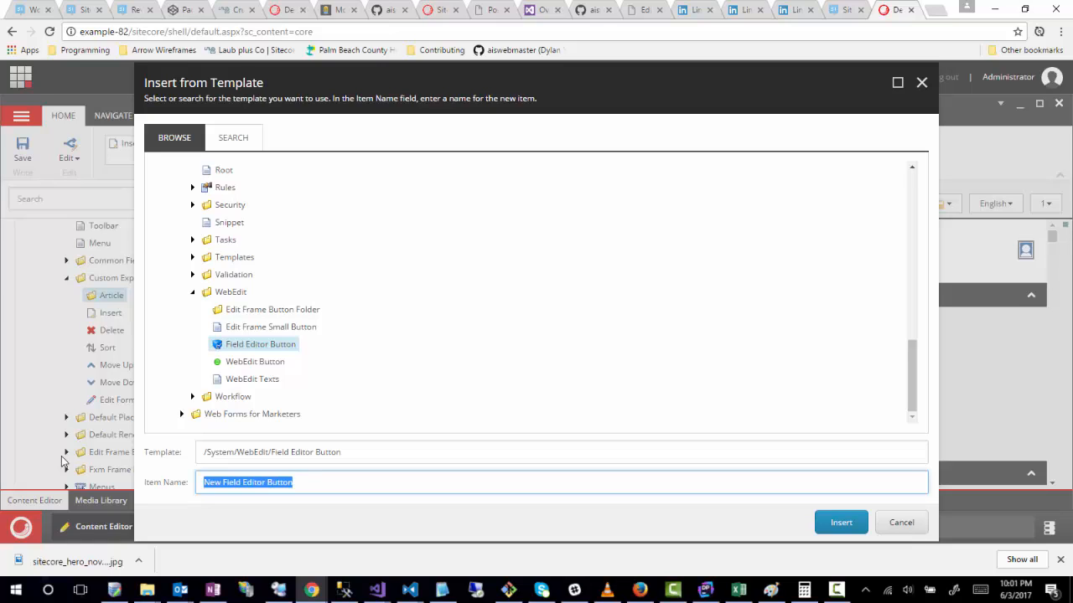
{"action": "type", "text": "Article "}
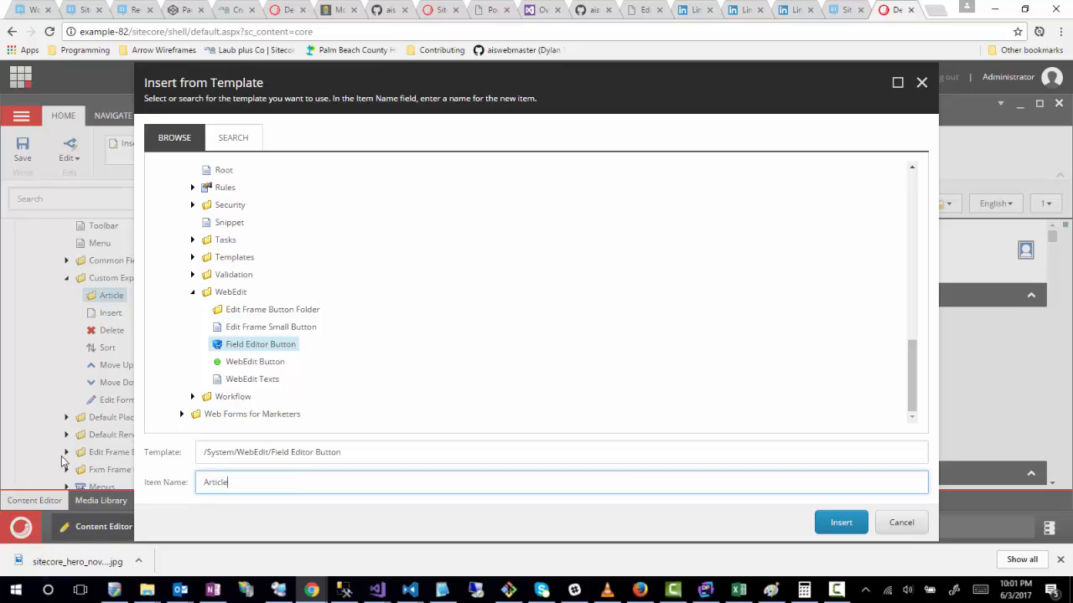
{"action": "type", "text": "Display"}
{"action": "left_click", "coordinate": [841, 522]}
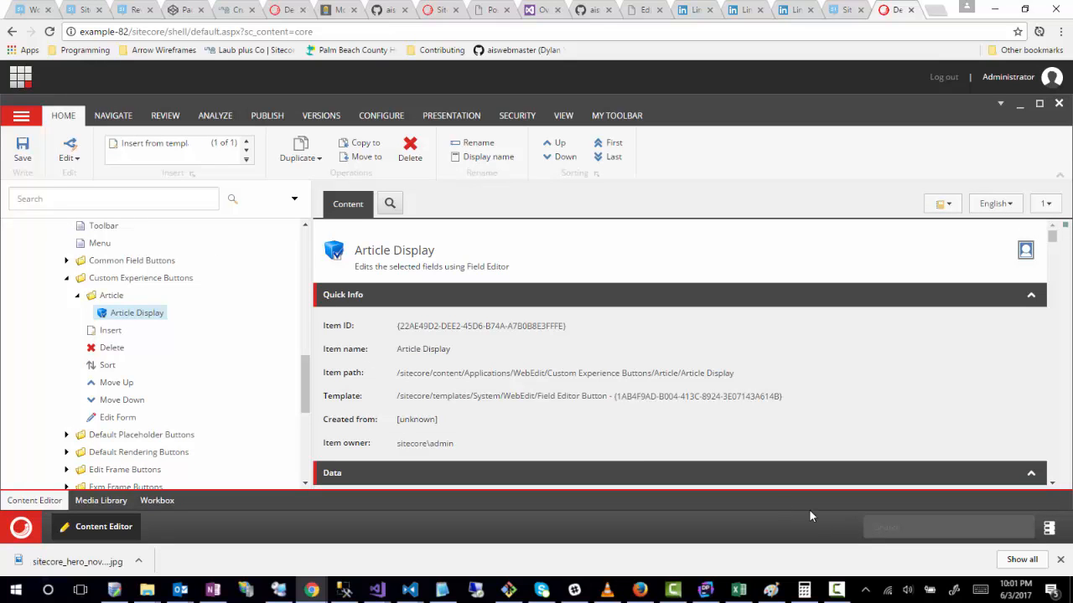
Step: Set the Header field of the Article Display button to "Article Display"
{"action": "scroll", "coordinate": [389, 353], "scroll_direction": "down", "scroll_amount": 3}
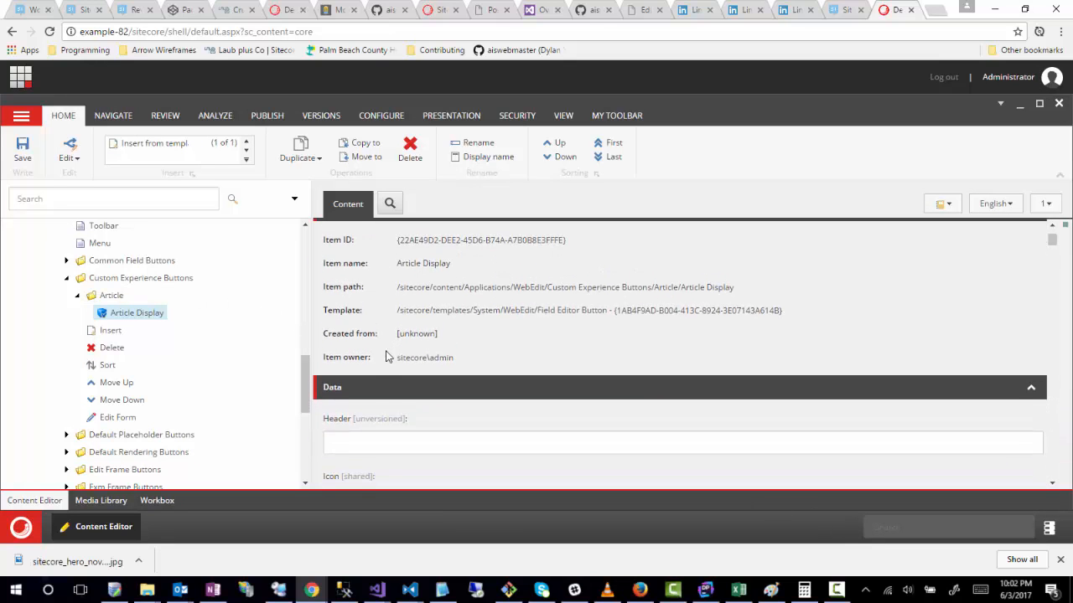
{"action": "left_click", "coordinate": [361, 310]}
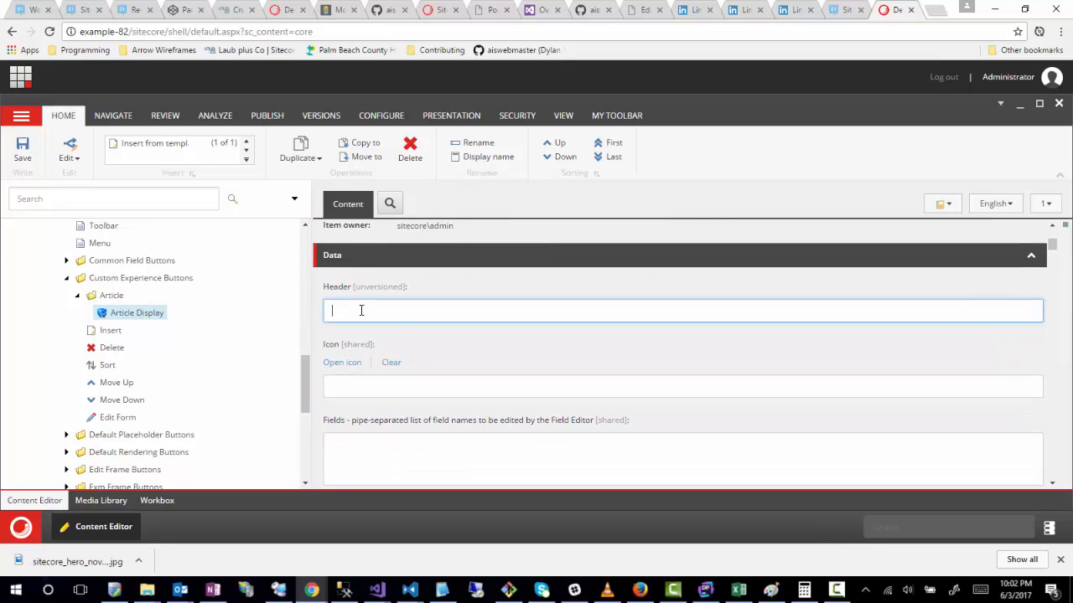
{"action": "type", "text": "Article Display"}
Step: Set the button's Icon field to Applications/32x32/document_dirty.png from the Applications icon set
{"action": "left_click", "coordinate": [349, 385]}
{"action": "left_click", "coordinate": [343, 363]}
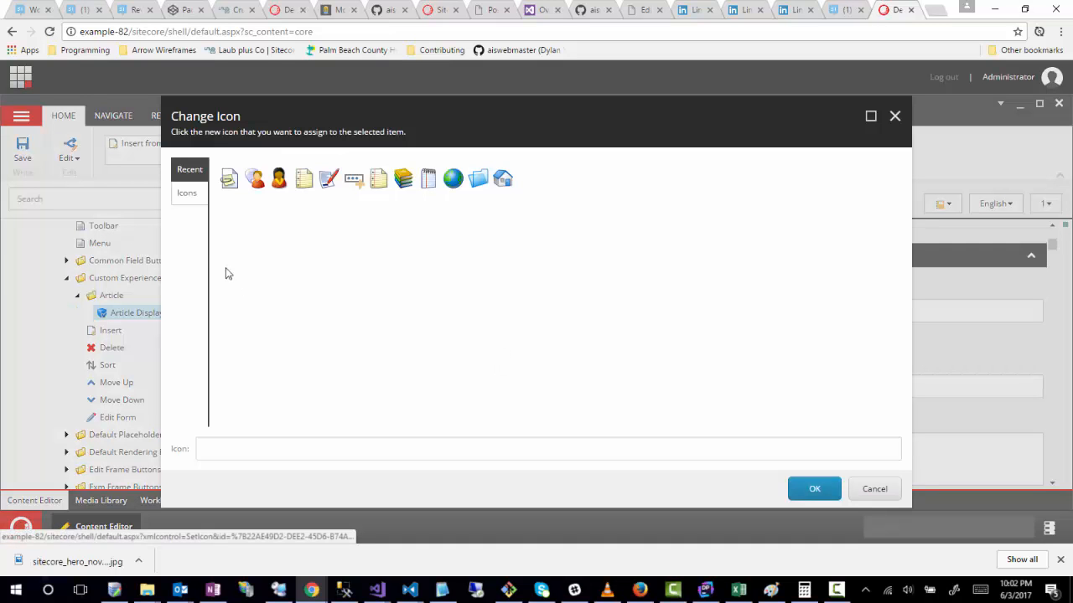
{"action": "left_click", "coordinate": [173, 200]}
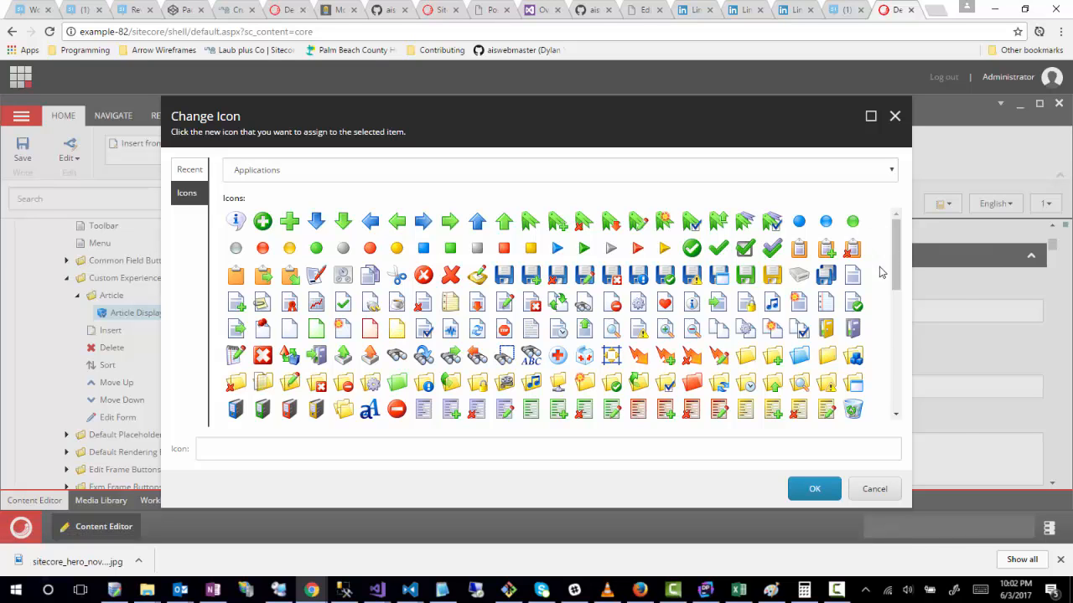
{"action": "scroll", "coordinate": [415, 361], "scroll_direction": "down", "scroll_amount": 2}
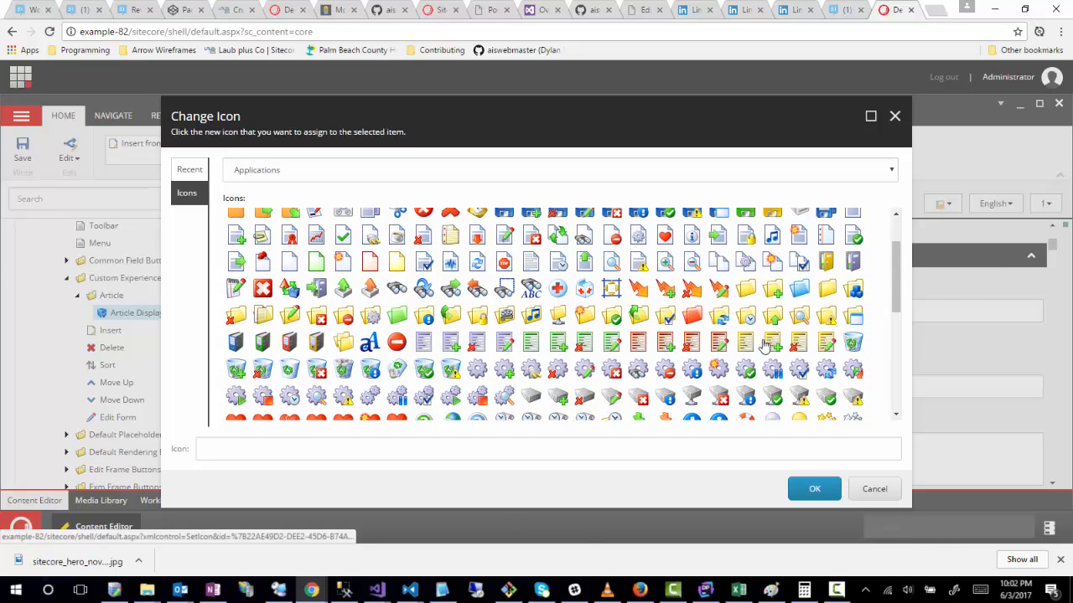
{"action": "left_click", "coordinate": [451, 238]}
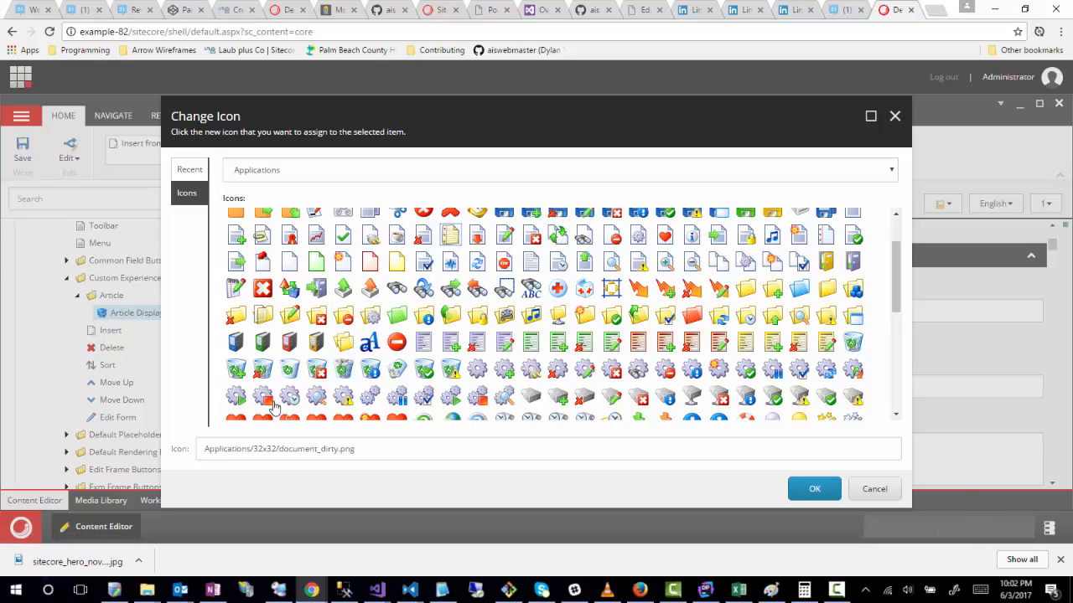
{"action": "left_click", "coordinate": [814, 491]}
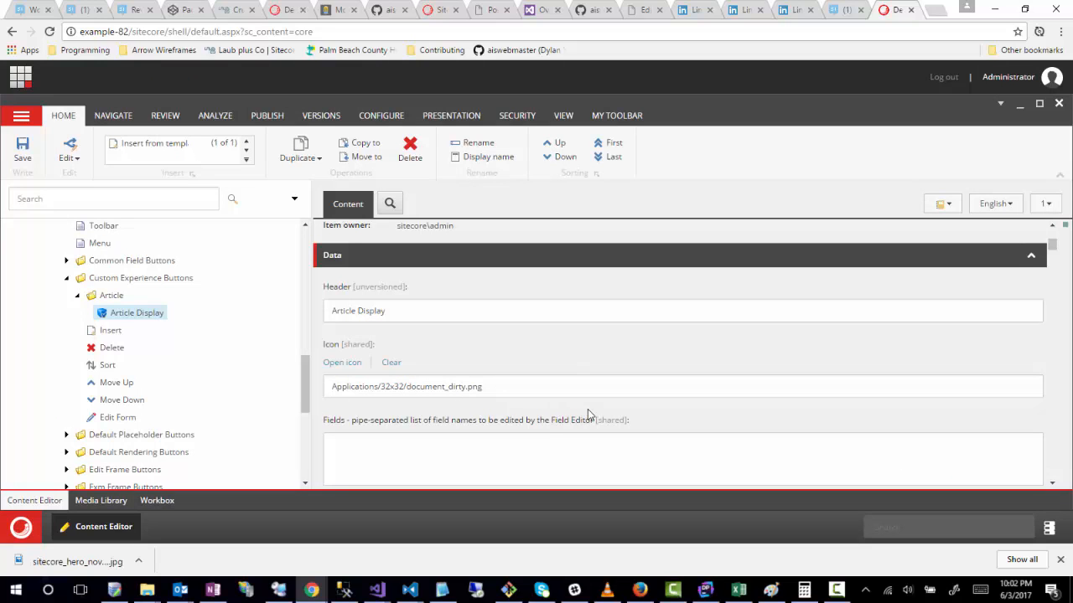
Step: Copy the Icon field's path, save, and use Applications/32x32/document_dirty.png as the Article Display item's own icon
{"action": "left_click_drag", "start_coordinate": [532, 385], "coordinate": [283, 378]}
{"action": "key", "text": "ctrl+c"}
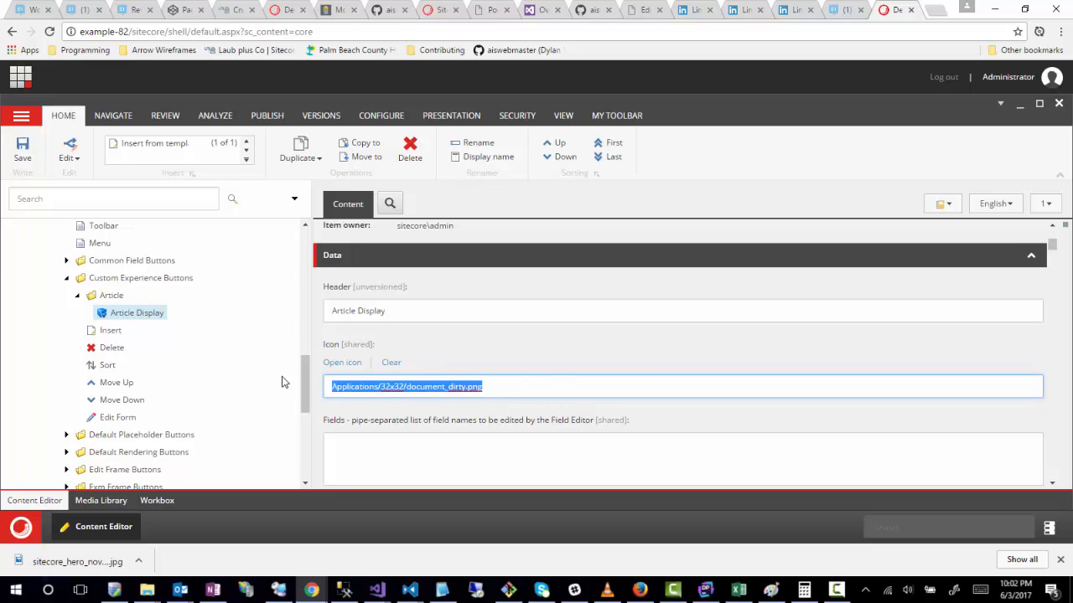
{"action": "key", "text": "ctrl+s"}
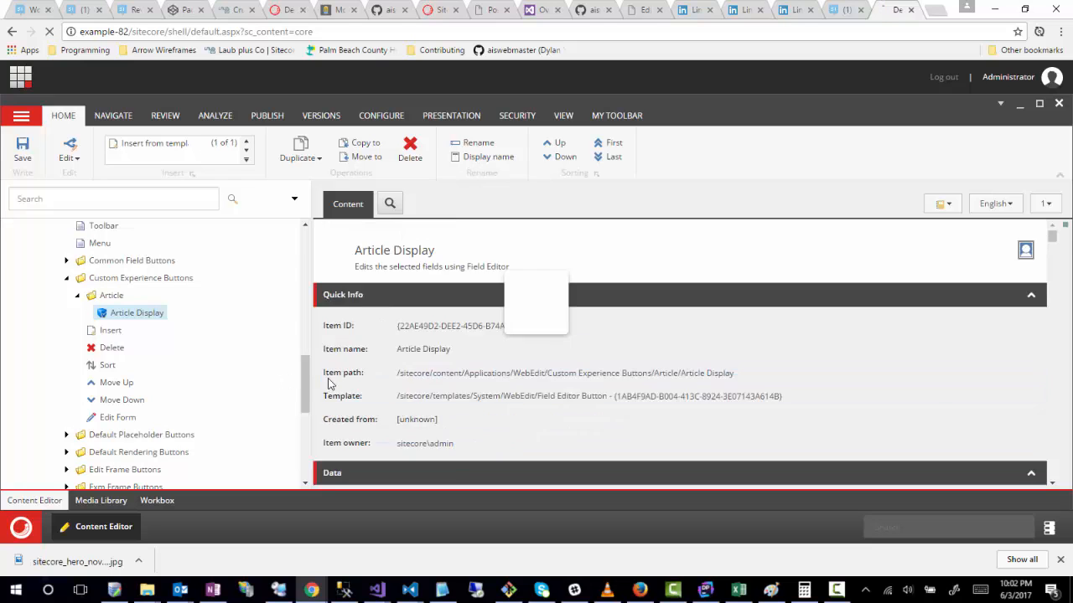
{"action": "scroll", "coordinate": [514, 367], "scroll_direction": "up", "scroll_amount": 3}
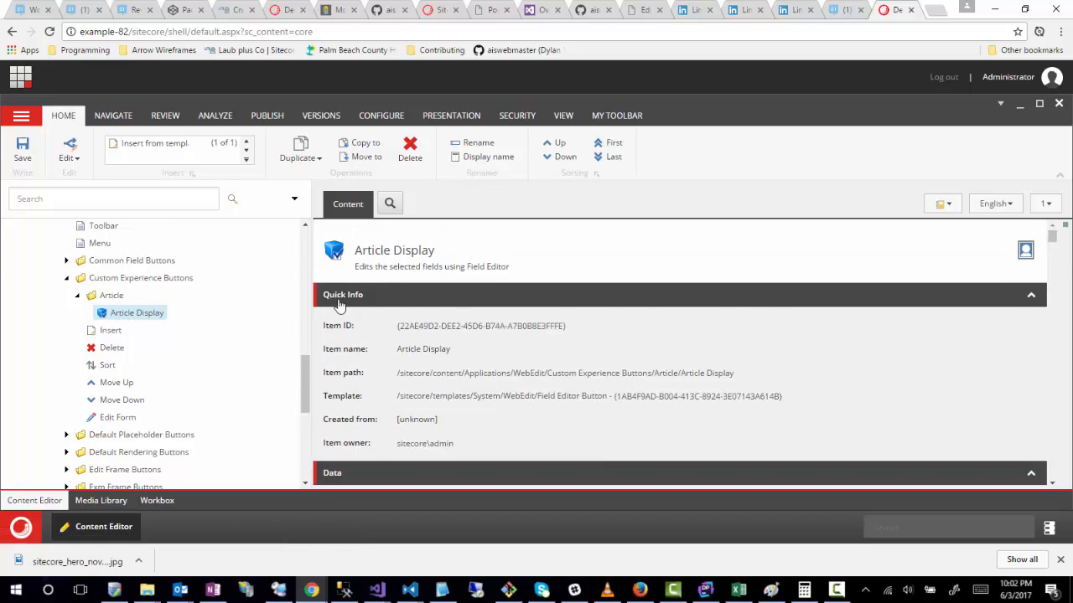
{"action": "left_click", "coordinate": [335, 254]}
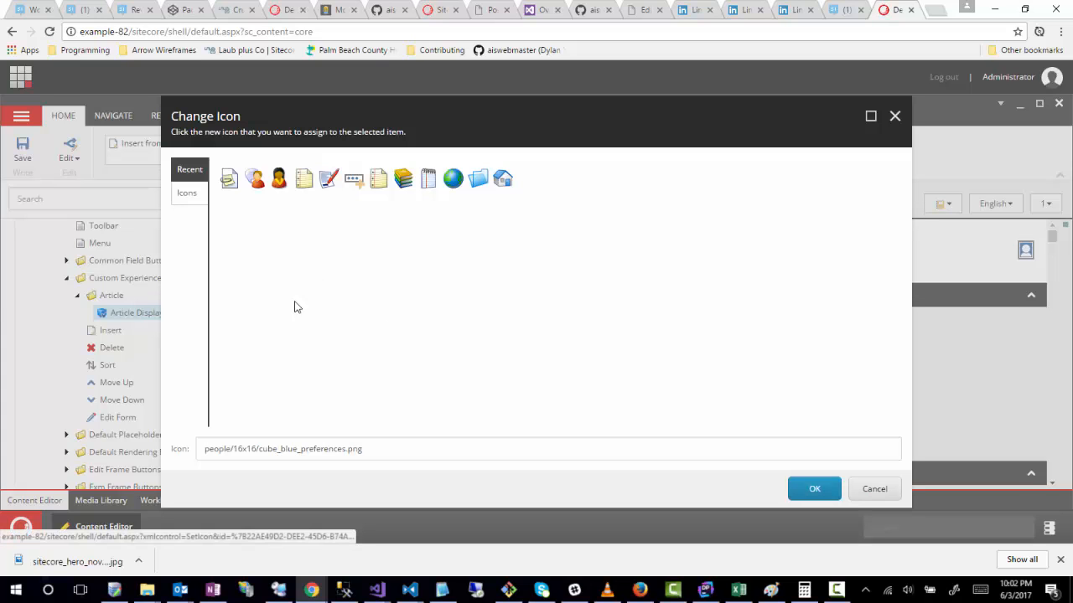
{"action": "left_click", "coordinate": [229, 179]}
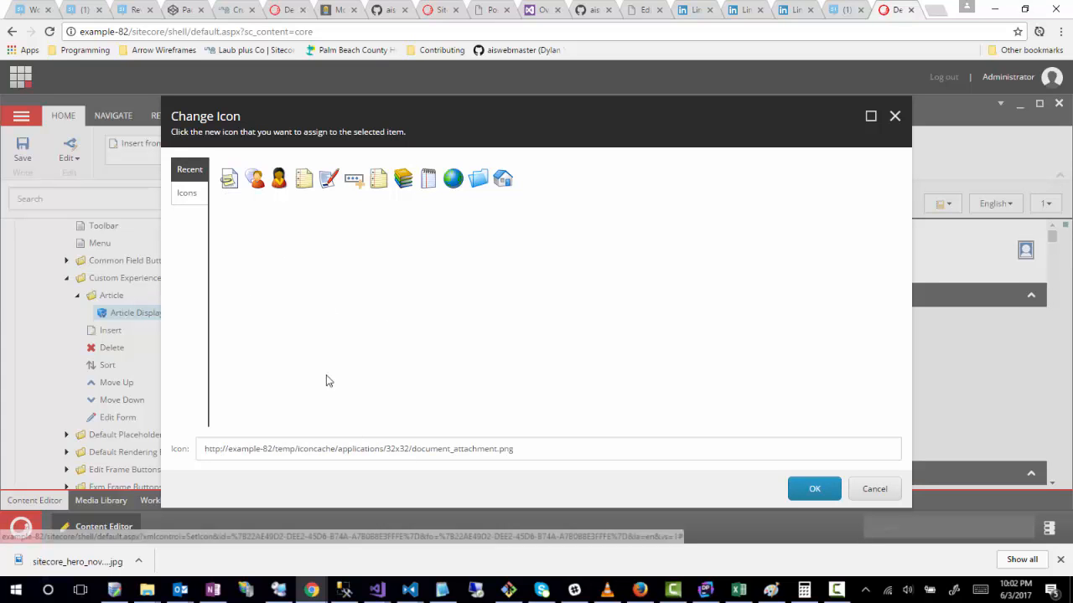
{"action": "left_click_drag", "start_coordinate": [533, 449], "coordinate": [8, 459]}
{"action": "key", "text": "ctrl+v"}
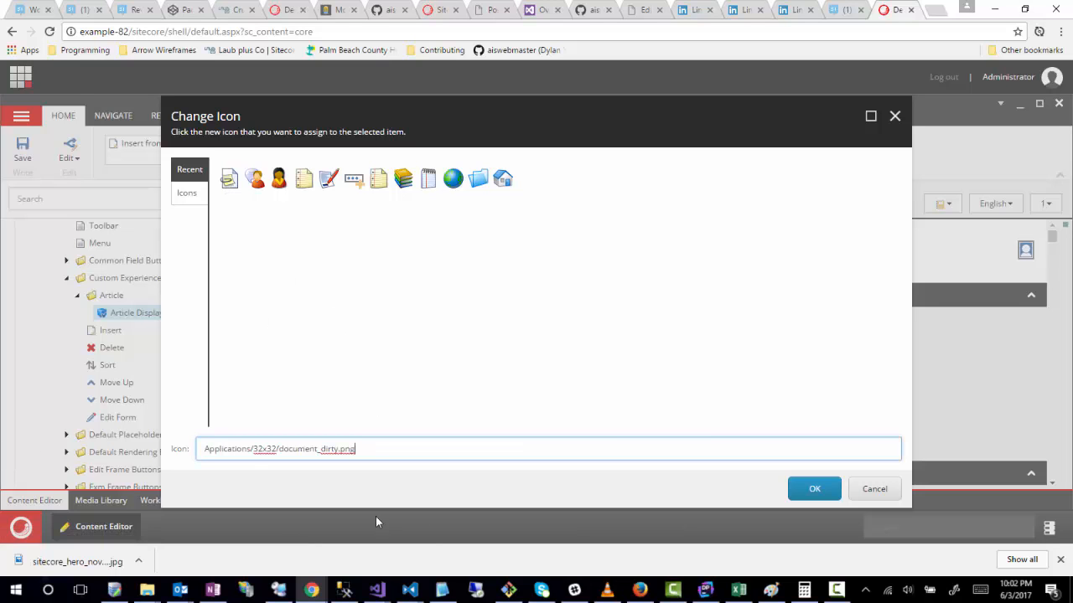
{"action": "left_click", "coordinate": [815, 489]}
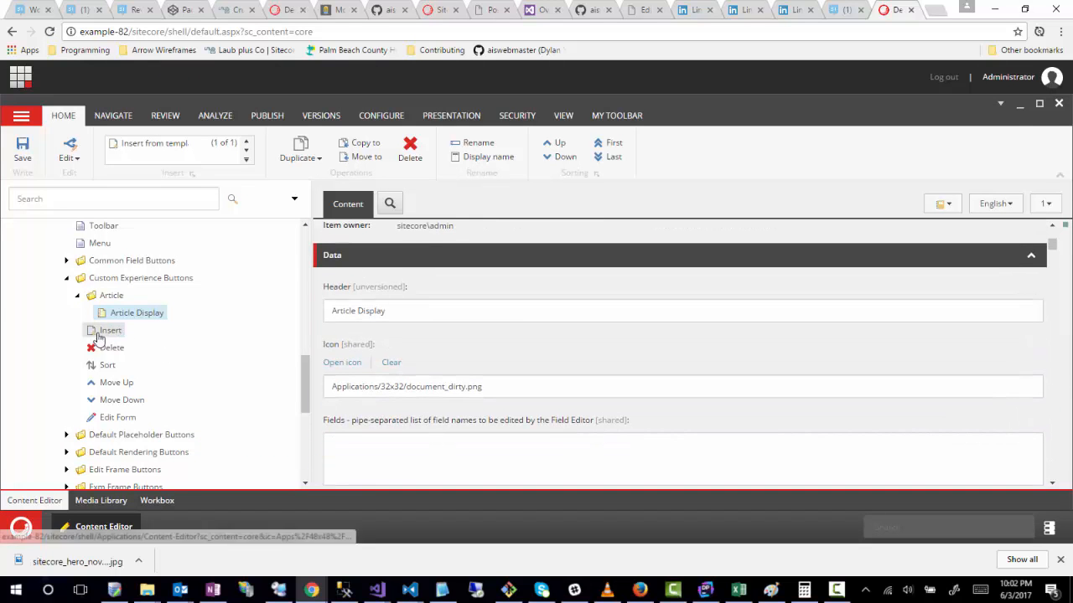
Step: Enter "Contributors|Upload" as the list of field names edited by the Article Display button
{"action": "scroll", "coordinate": [335, 418], "scroll_direction": "down", "scroll_amount": 1}
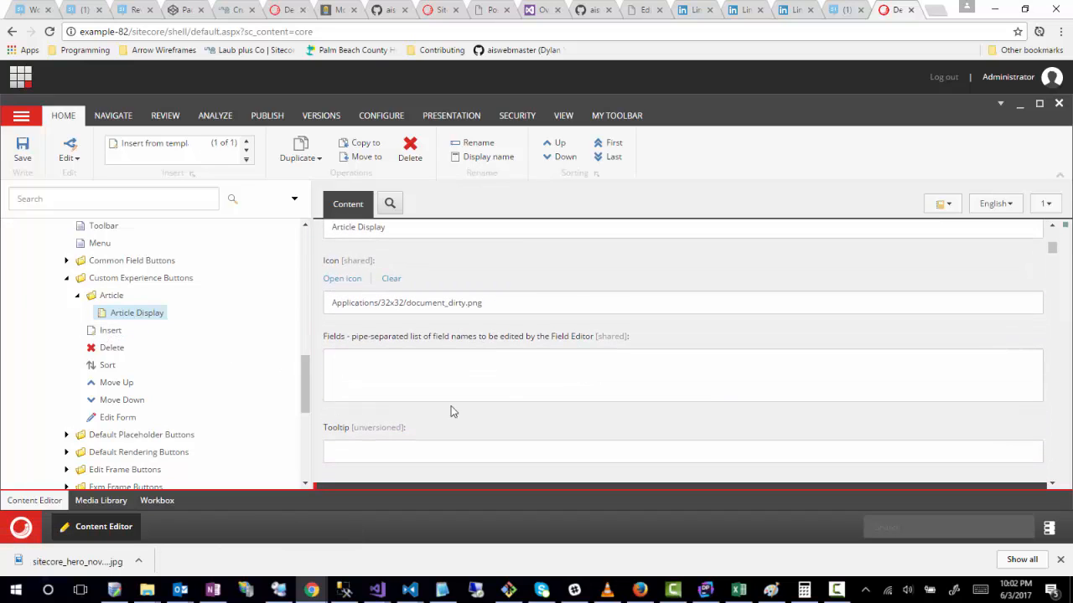
{"action": "left_click", "coordinate": [422, 371]}
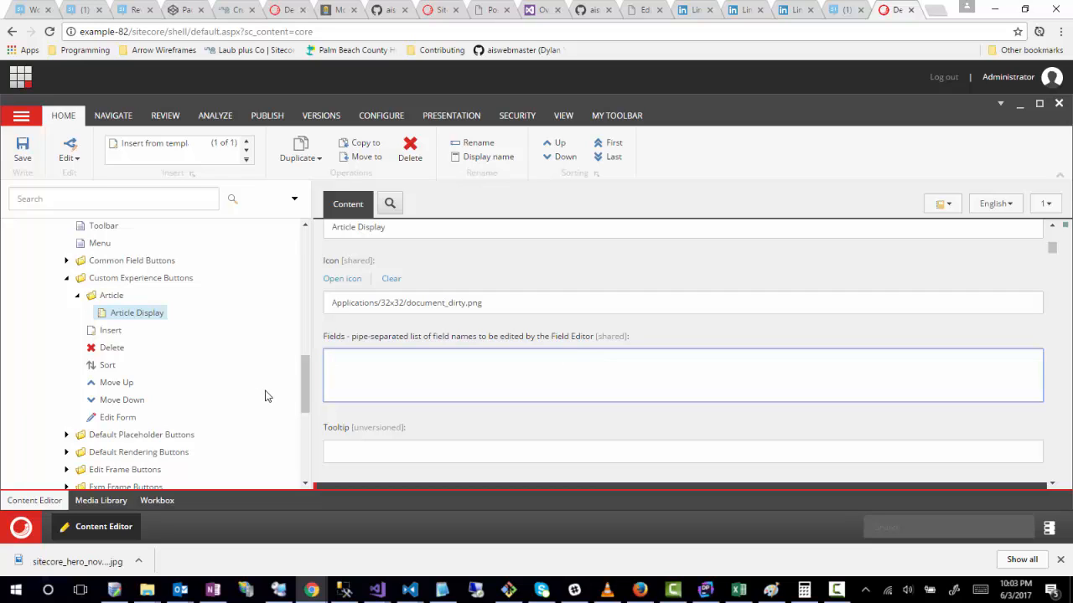
{"action": "type", "text": "ontributors|Upload"}
Step: Set the button's Tooltip to "Modify Linked Fields for Article Display" and save the item
{"action": "left_click", "coordinate": [359, 459]}
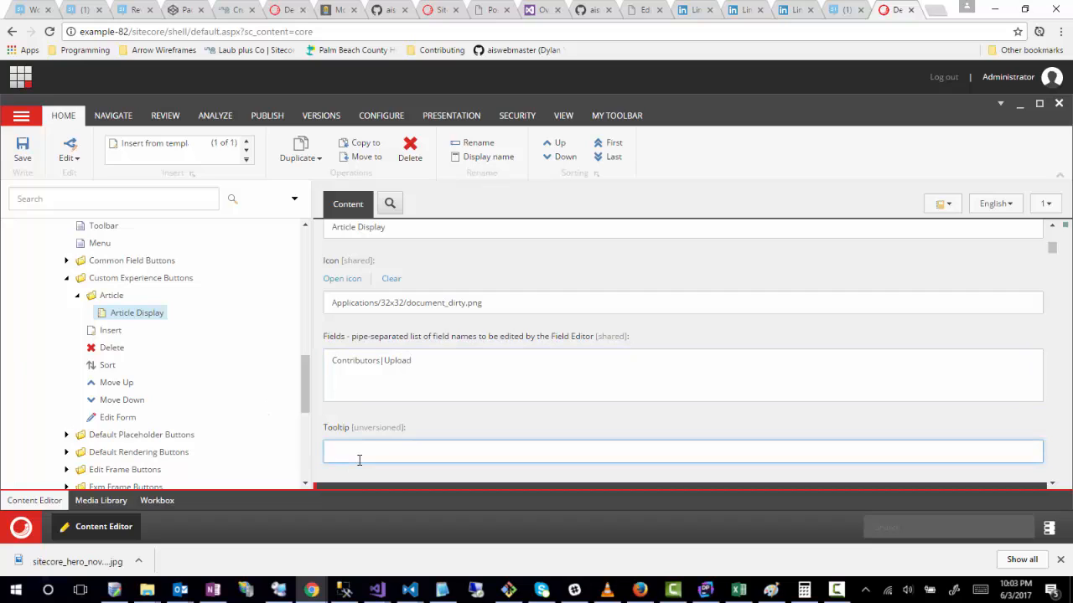
{"action": "type", "text": "Modify Linked Fields for Article Displa"}
{"action": "key", "text": "ctrl+s"}
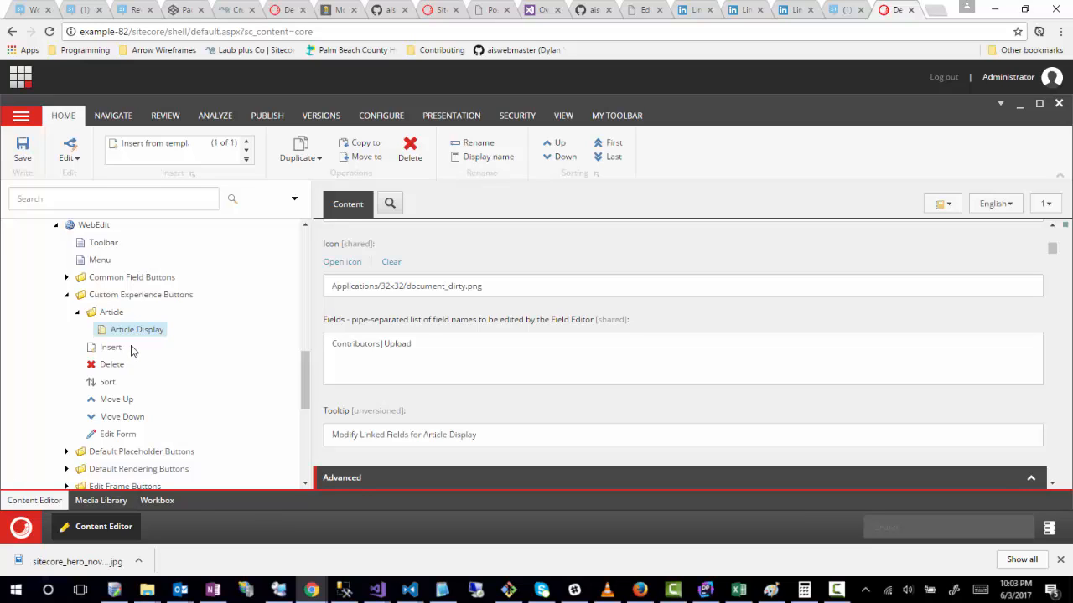
{"action": "left_click", "coordinate": [382, 345]}
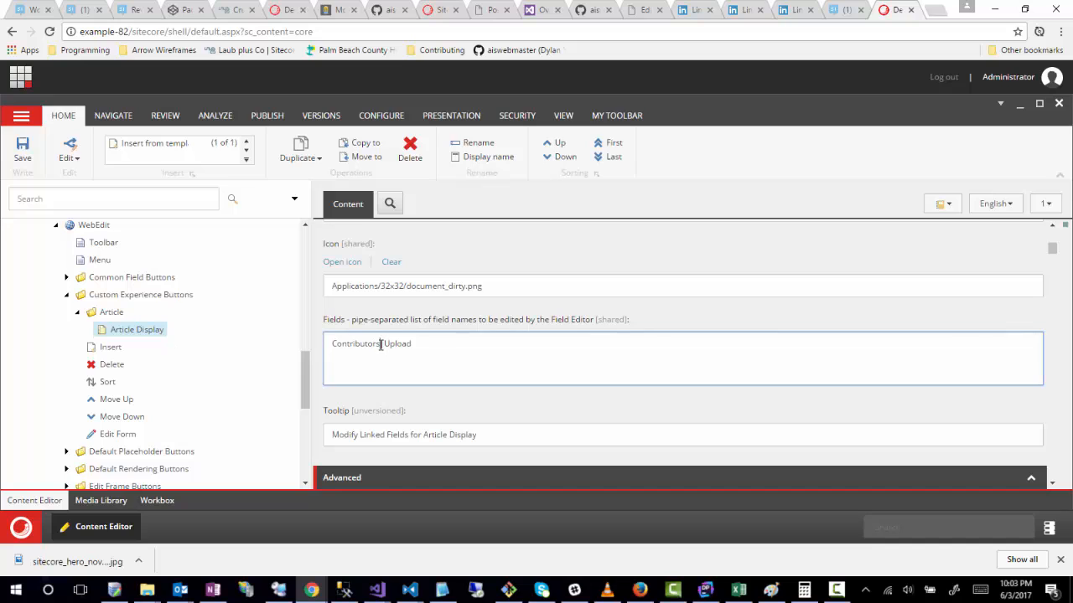
{"action": "left_click_drag", "start_coordinate": [381, 344], "coordinate": [313, 343]}
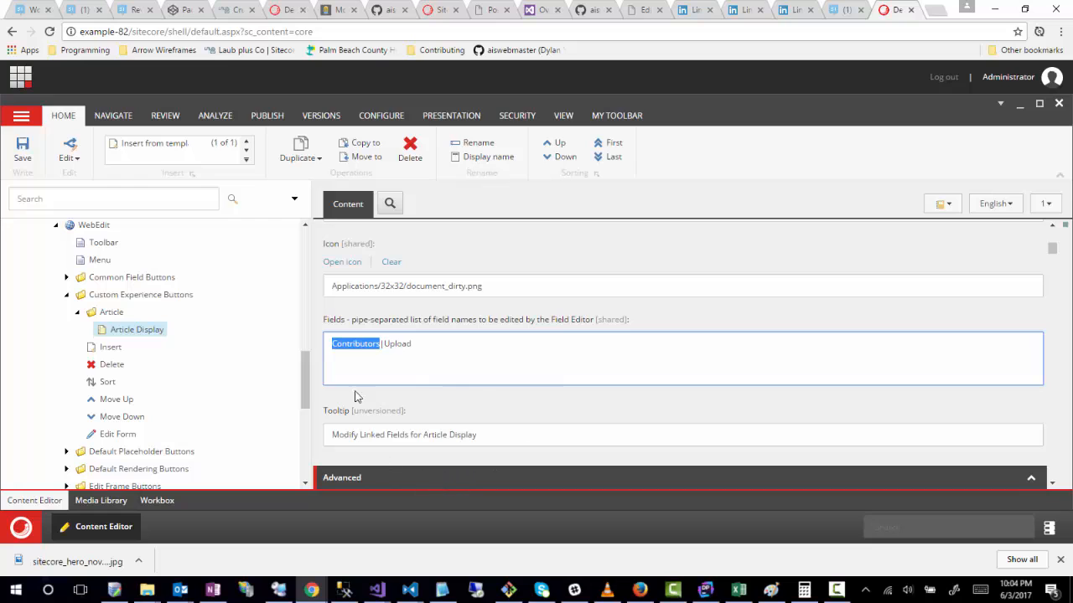
{"action": "left_click", "coordinate": [25, 146]}
Step: Switch the desktop to the master database and open the Content Editor
{"action": "left_click", "coordinate": [1048, 529]}
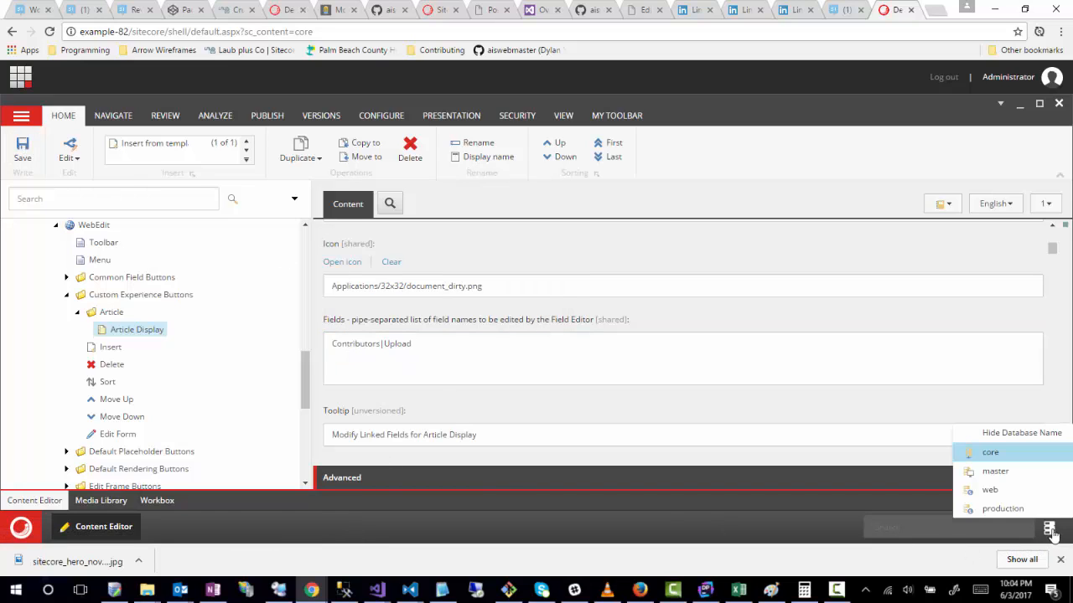
{"action": "left_click", "coordinate": [995, 472]}
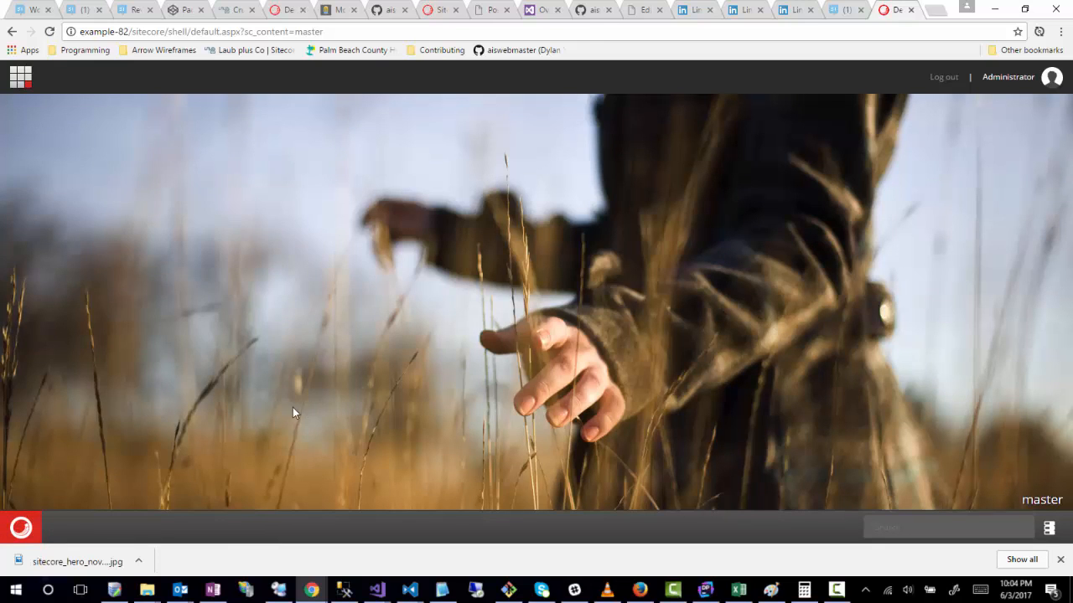
{"action": "left_click", "coordinate": [21, 527]}
{"action": "left_click", "coordinate": [84, 119]}
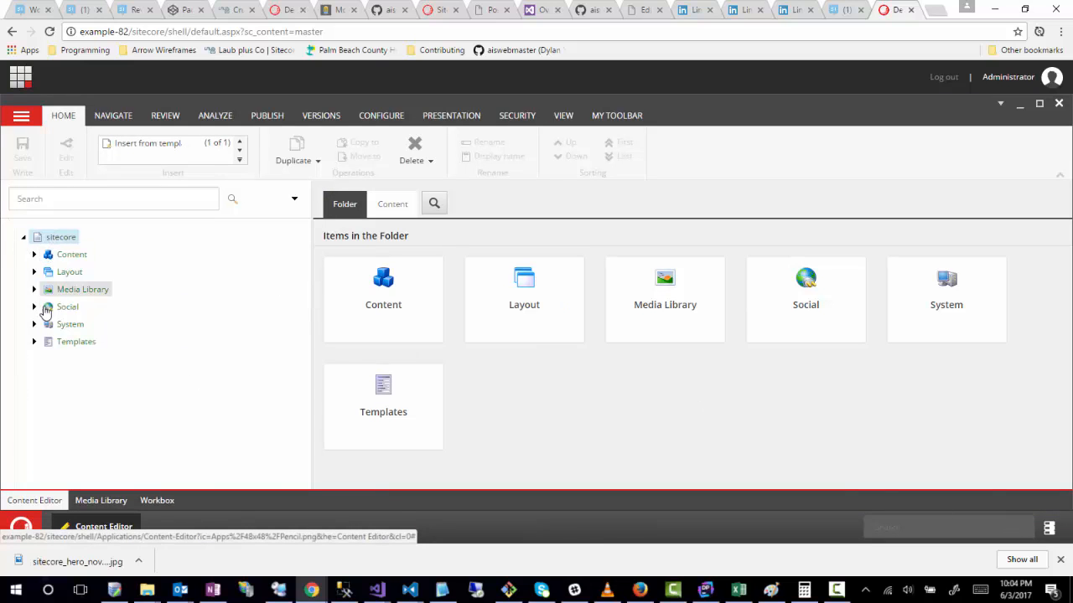
Step: Open the Article Details rendering under Layout/Renderings/Example/Renderings/Articles
{"action": "left_click", "coordinate": [34, 272]}
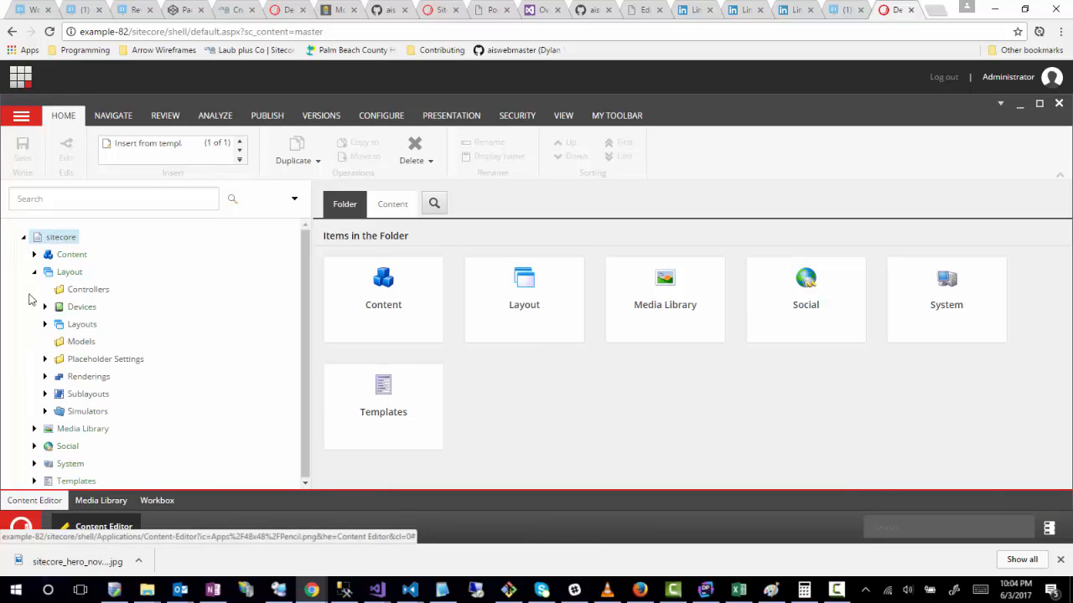
{"action": "left_click", "coordinate": [45, 377]}
{"action": "scroll", "coordinate": [201, 402], "scroll_direction": "down", "scroll_amount": 1}
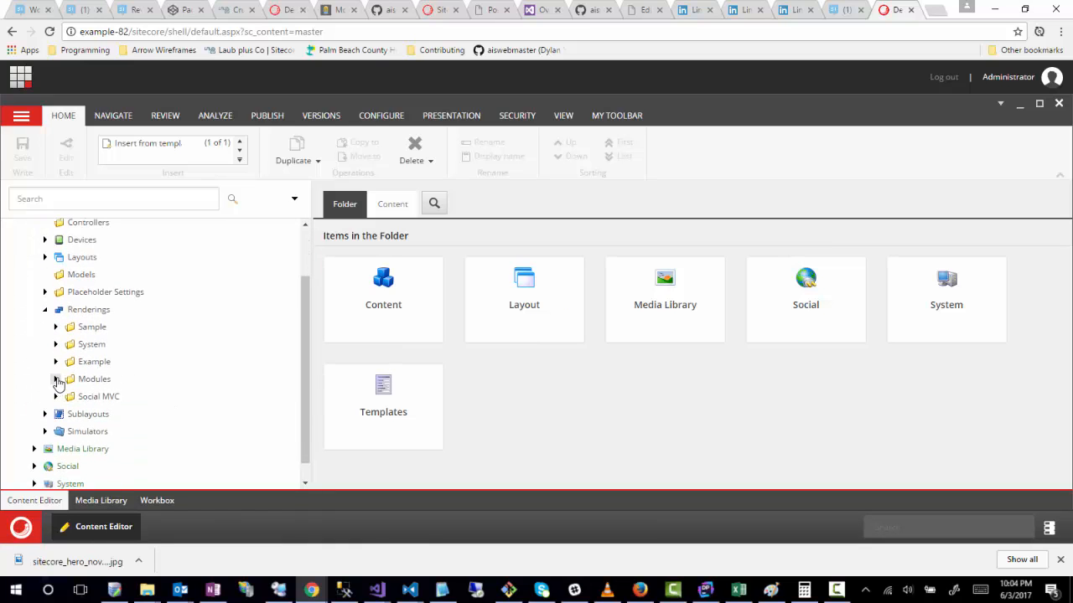
{"action": "left_click", "coordinate": [56, 379]}
{"action": "left_click", "coordinate": [56, 361]}
{"action": "scroll", "coordinate": [74, 344], "scroll_direction": "down", "scroll_amount": 2}
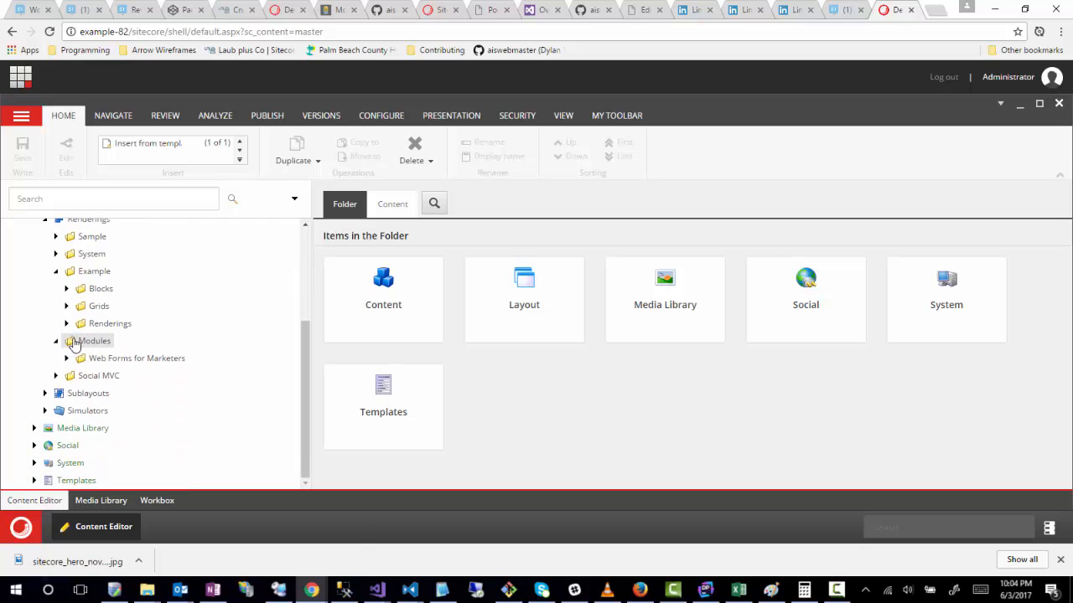
{"action": "left_click", "coordinate": [67, 324]}
{"action": "left_click", "coordinate": [77, 342]}
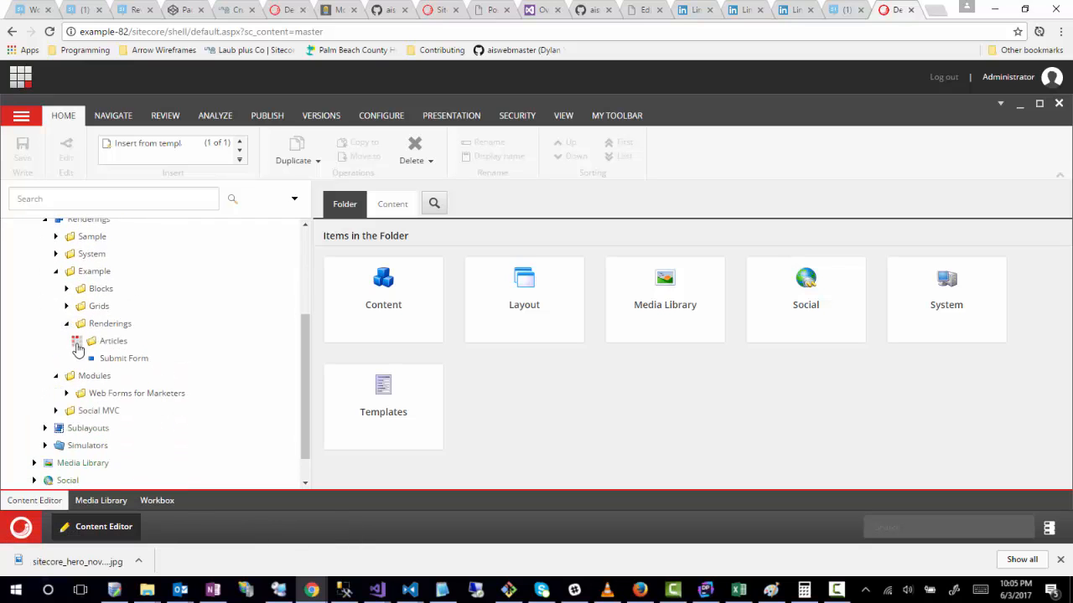
{"action": "left_click", "coordinate": [136, 358]}
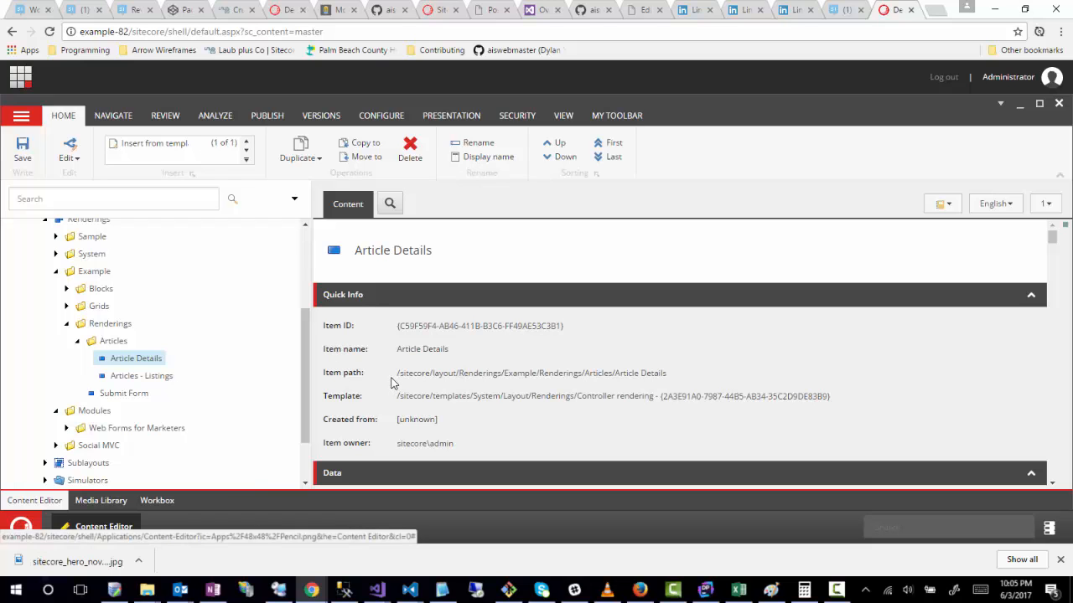
Step: Review the Article Details rendering's Data and Editor Options fields, including the choices offered for Open Properties after Add
{"action": "scroll", "coordinate": [390, 383], "scroll_direction": "down", "scroll_amount": 1}
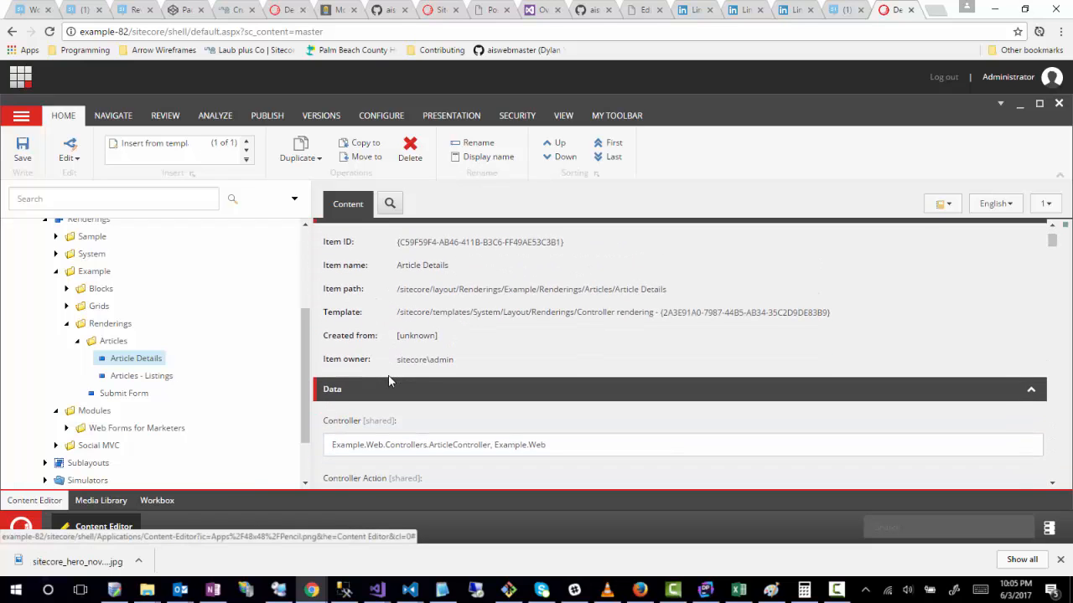
{"action": "scroll", "coordinate": [388, 381], "scroll_direction": "up", "scroll_amount": 1}
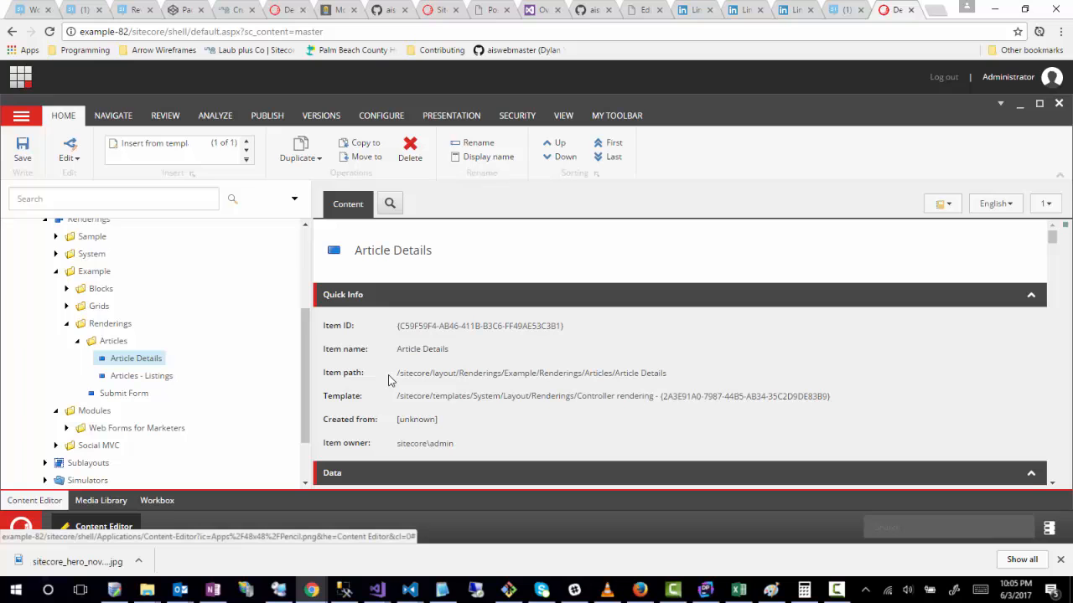
{"action": "scroll", "coordinate": [336, 407], "scroll_direction": "down", "scroll_amount": 2}
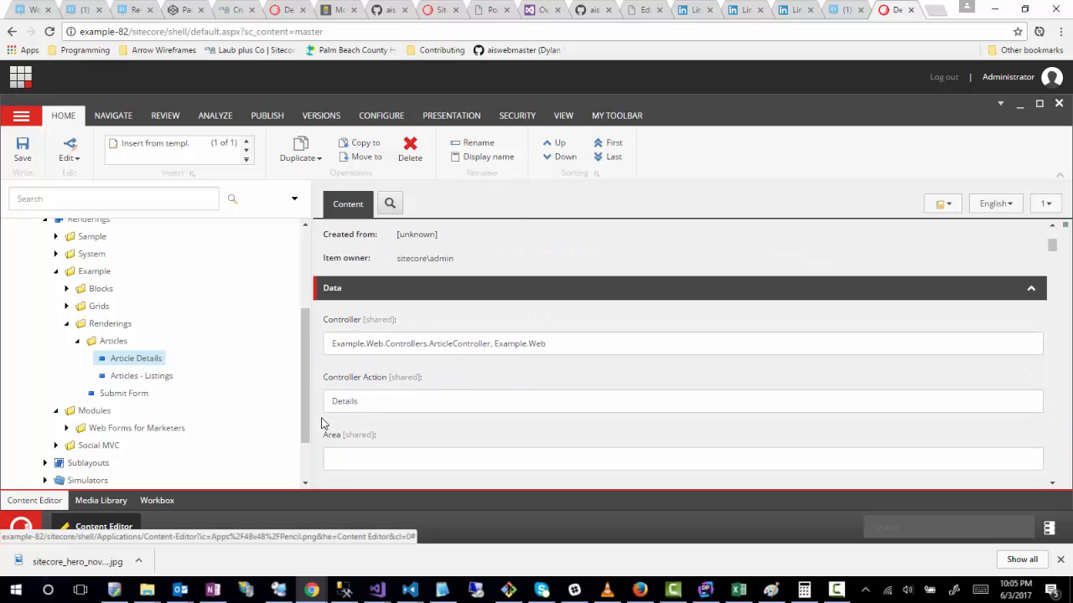
{"action": "scroll", "coordinate": [324, 423], "scroll_direction": "down", "scroll_amount": 4}
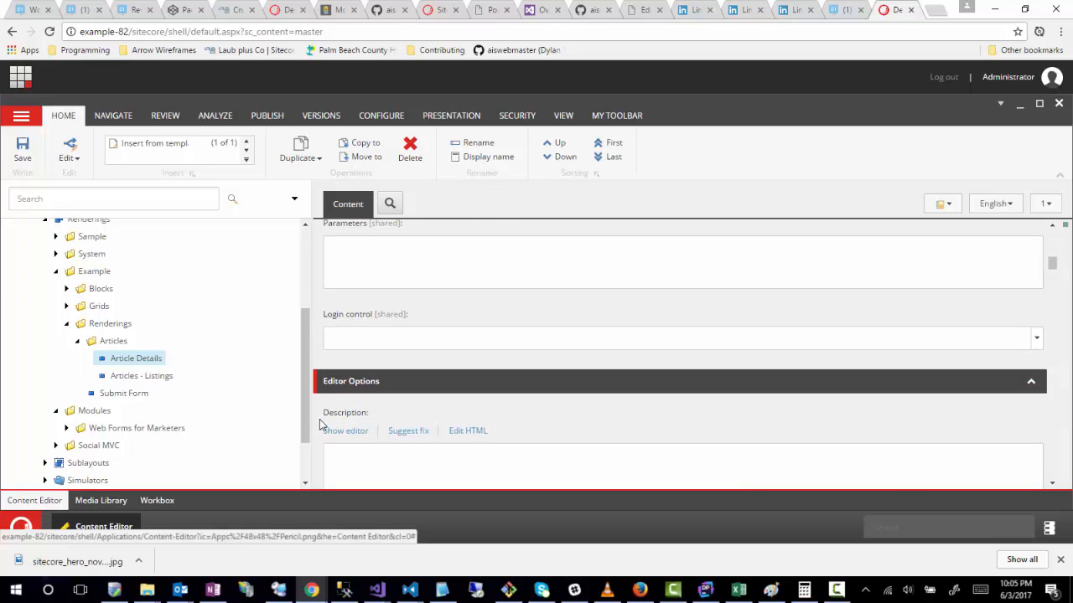
{"action": "scroll", "coordinate": [323, 435], "scroll_direction": "down", "scroll_amount": 2}
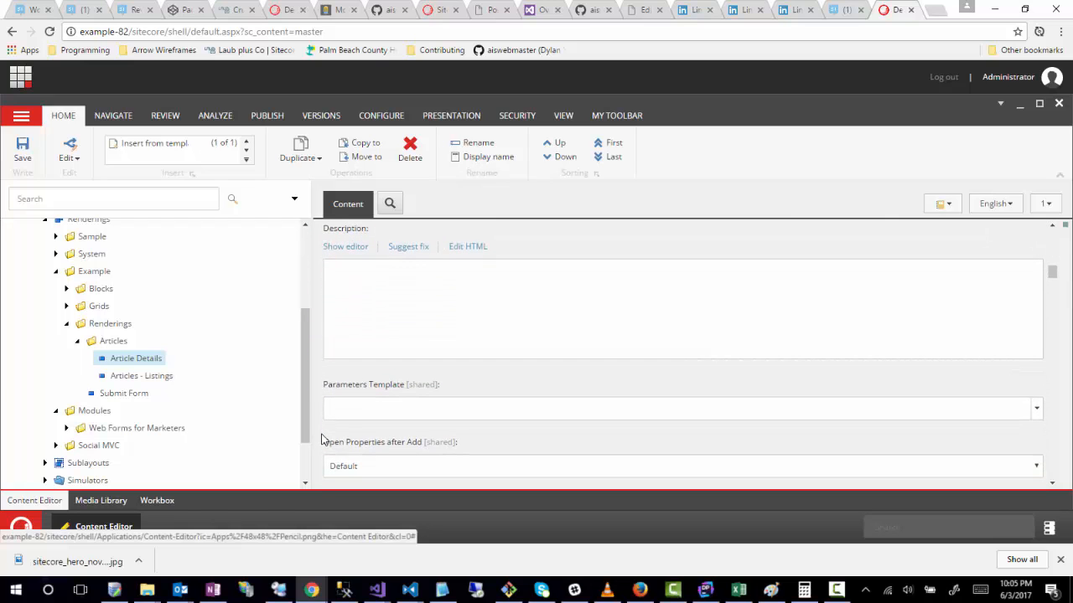
{"action": "scroll", "coordinate": [323, 438], "scroll_direction": "up", "scroll_amount": 1}
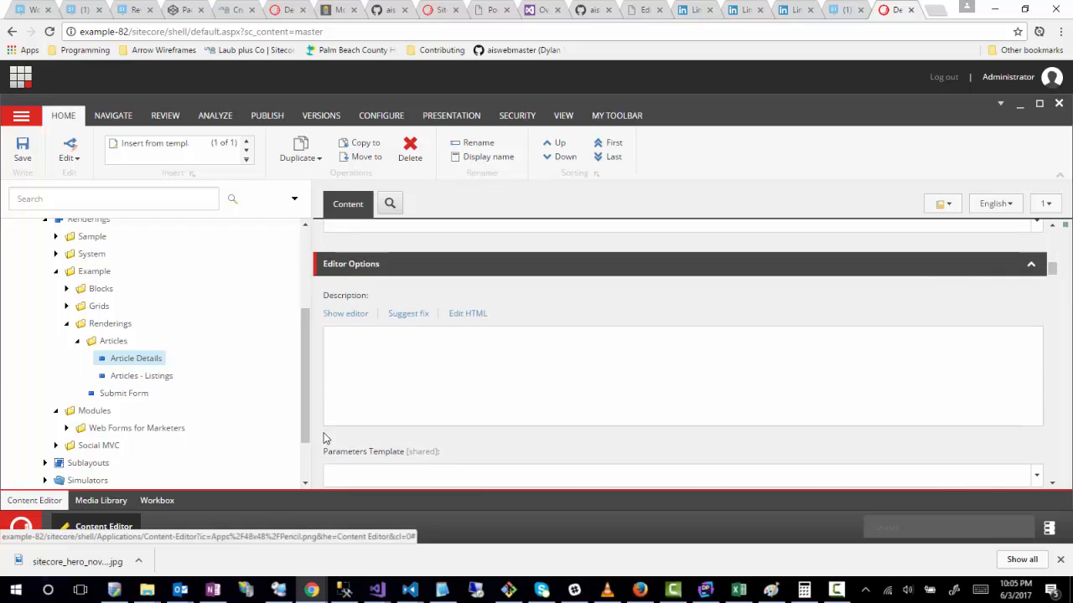
{"action": "scroll", "coordinate": [323, 434], "scroll_direction": "down", "scroll_amount": 1}
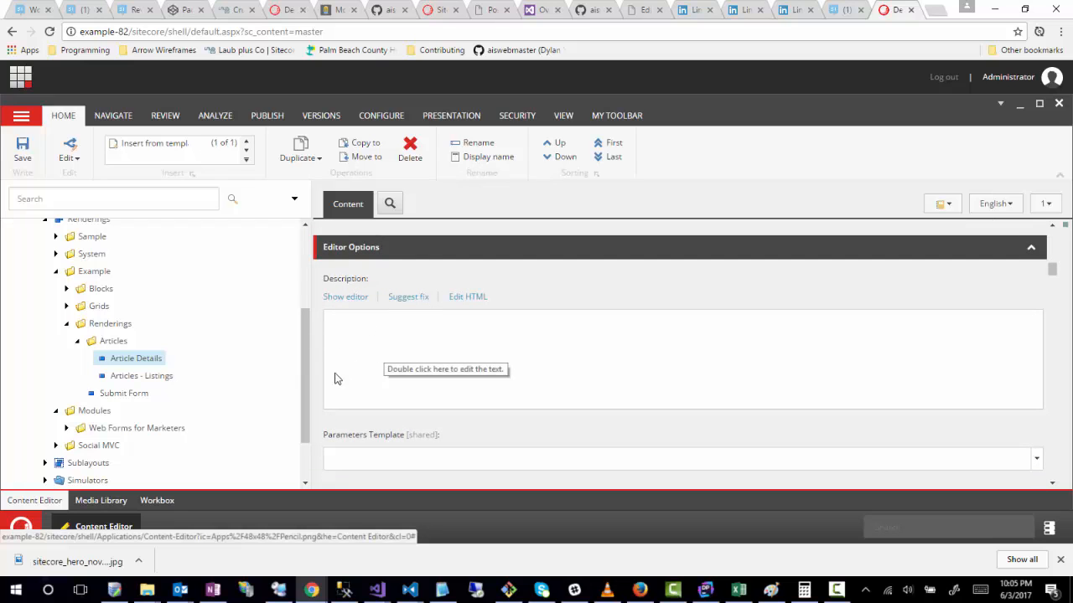
{"action": "scroll", "coordinate": [318, 383], "scroll_direction": "down", "scroll_amount": 2}
{"action": "scroll", "coordinate": [315, 383], "scroll_direction": "up", "scroll_amount": 1}
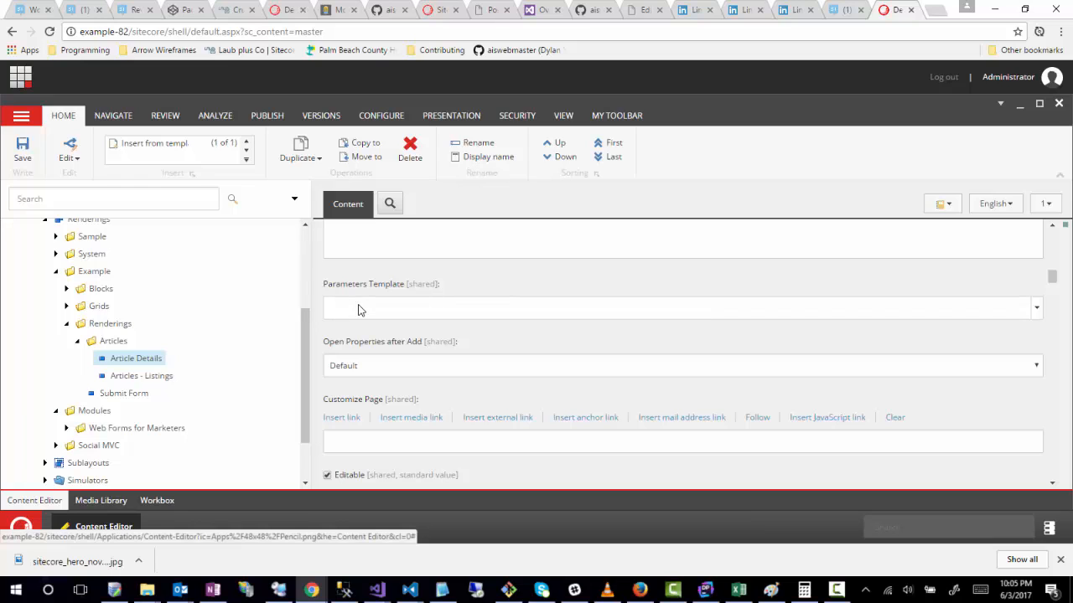
{"action": "scroll", "coordinate": [321, 323], "scroll_direction": "down", "scroll_amount": 1}
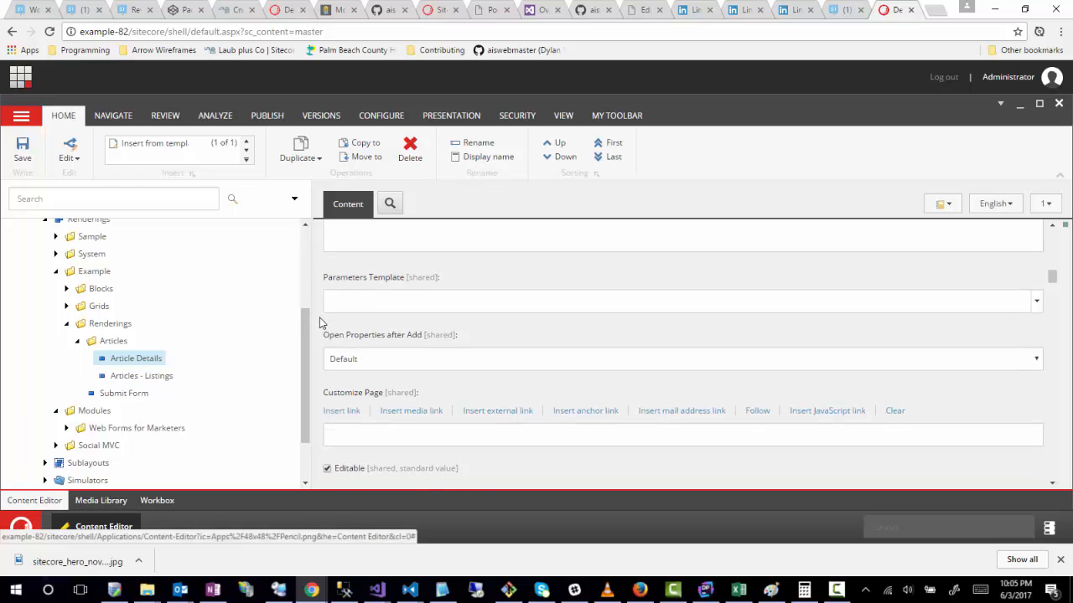
{"action": "scroll", "coordinate": [321, 323], "scroll_direction": "down", "scroll_amount": 2}
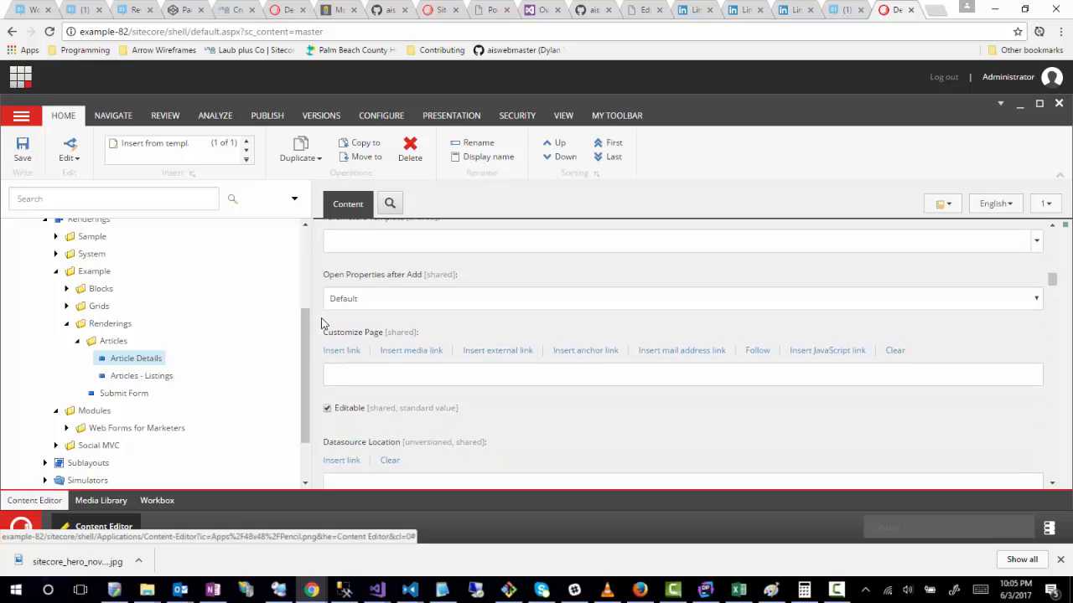
{"action": "left_click", "coordinate": [410, 290]}
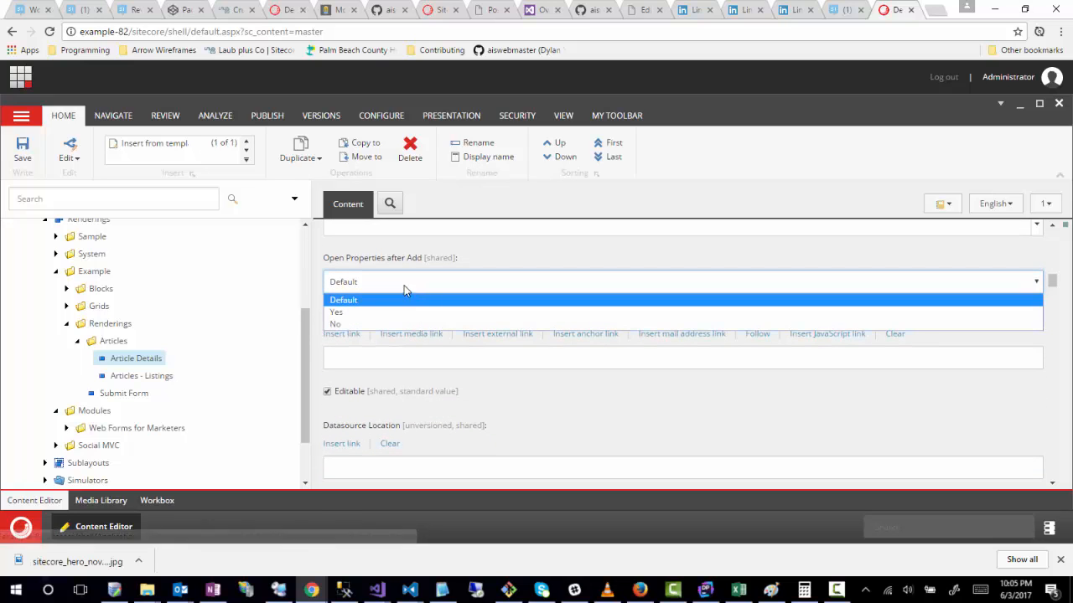
{"action": "left_click", "coordinate": [318, 254]}
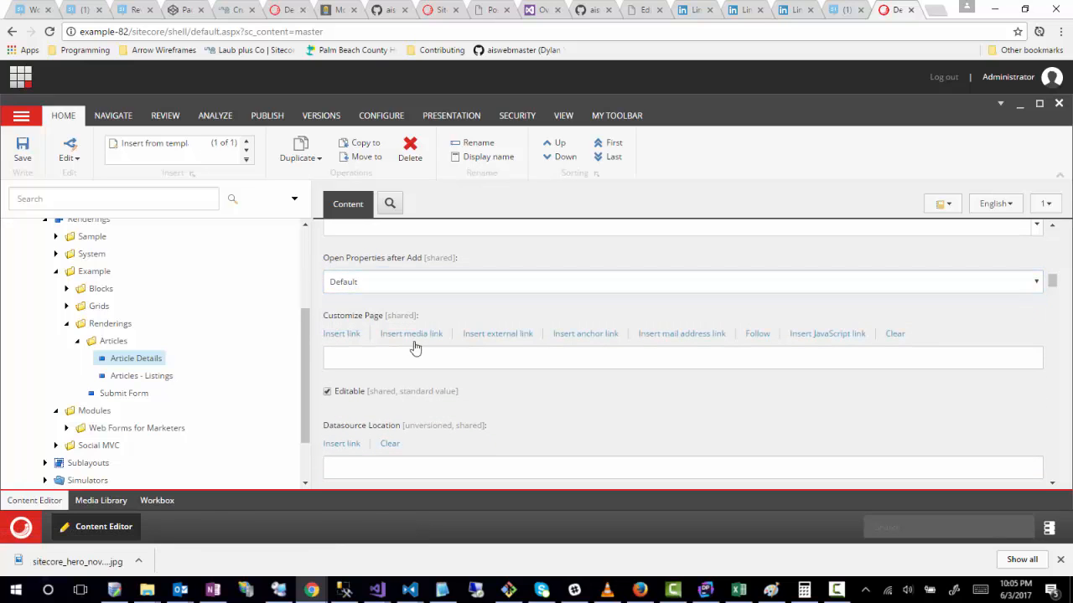
{"action": "left_click", "coordinate": [406, 285]}
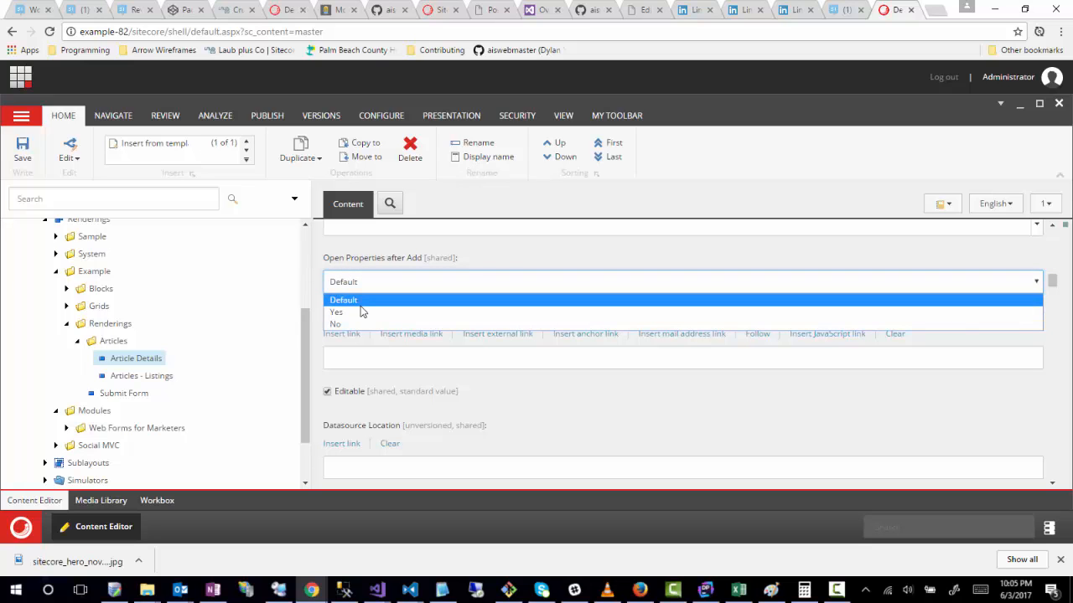
{"action": "left_click", "coordinate": [316, 276]}
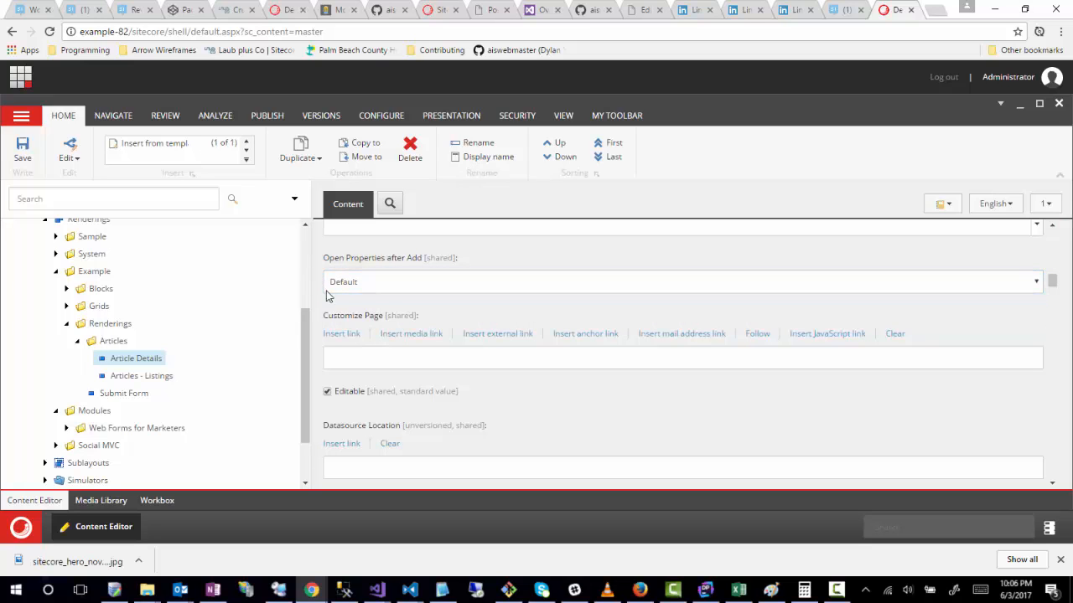
Step: Add Article Display from the Article folder to the rendering's selected Experience Editor Buttons and save the item
{"action": "scroll", "coordinate": [328, 302], "scroll_direction": "down", "scroll_amount": 1}
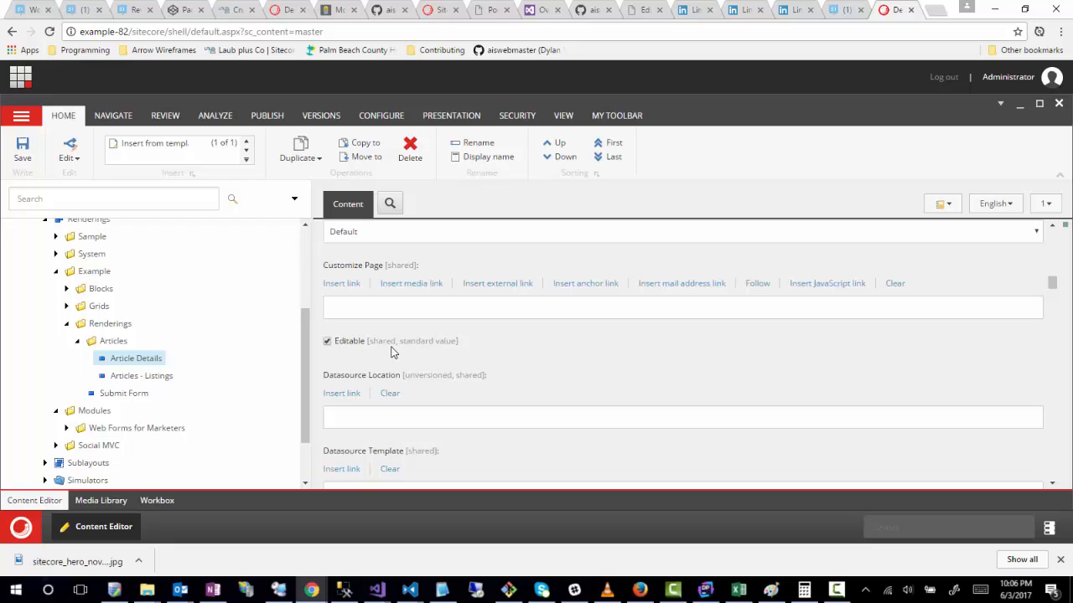
{"action": "scroll", "coordinate": [323, 403], "scroll_direction": "down", "scroll_amount": 3}
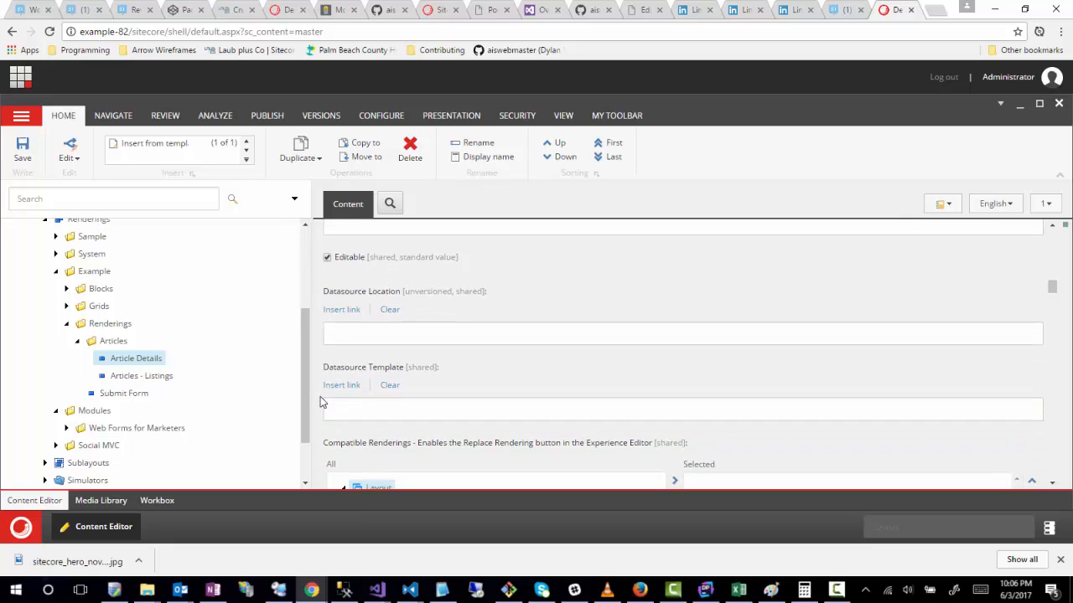
{"action": "scroll", "coordinate": [322, 394], "scroll_direction": "up", "scroll_amount": 1}
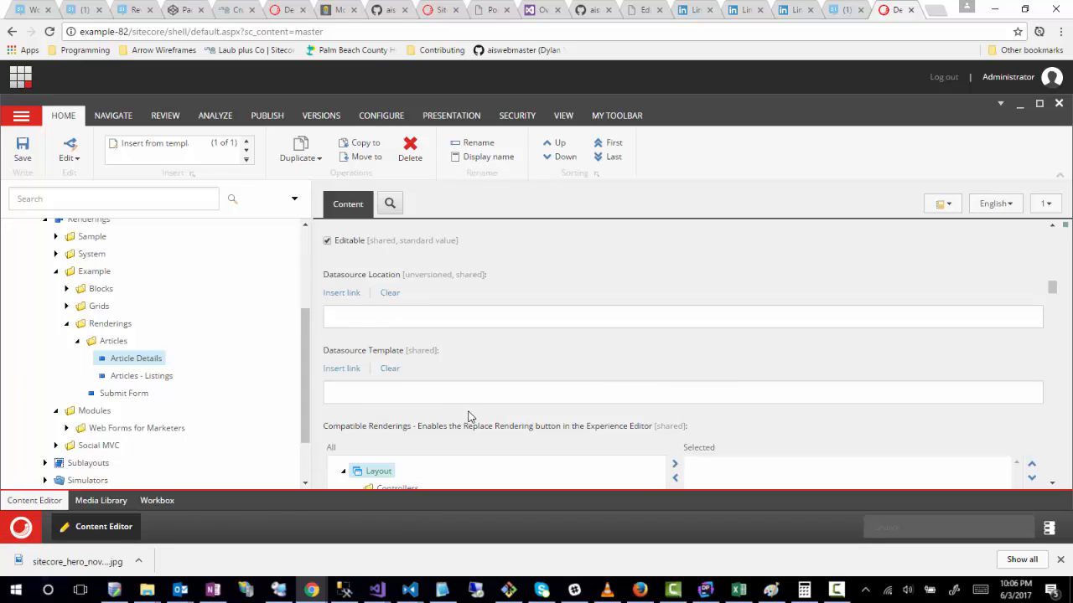
{"action": "scroll", "coordinate": [323, 362], "scroll_direction": "down", "scroll_amount": 3}
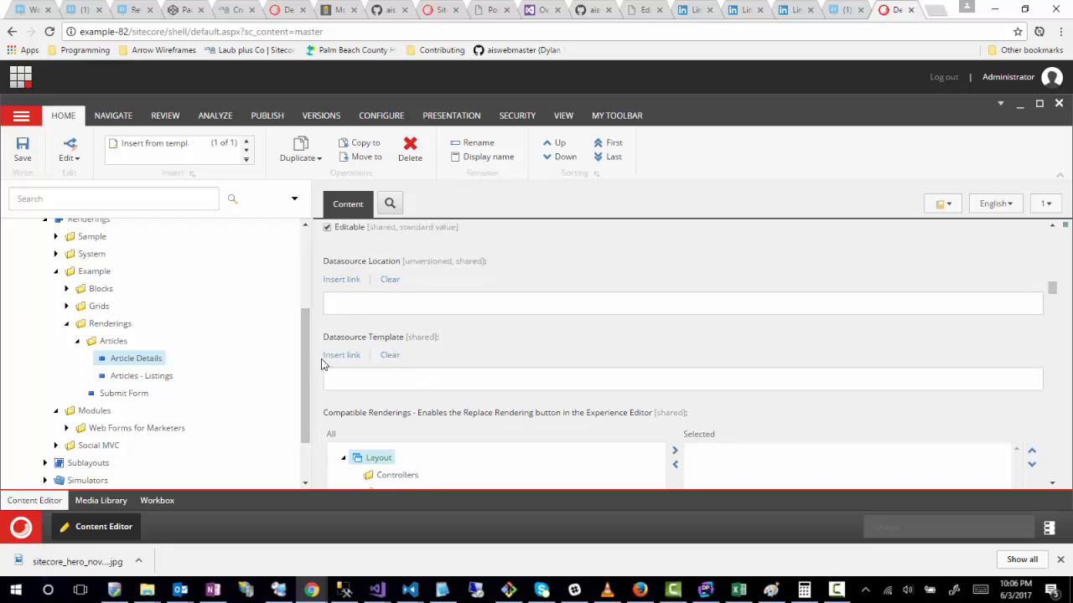
{"action": "scroll", "coordinate": [323, 362], "scroll_direction": "up", "scroll_amount": 1}
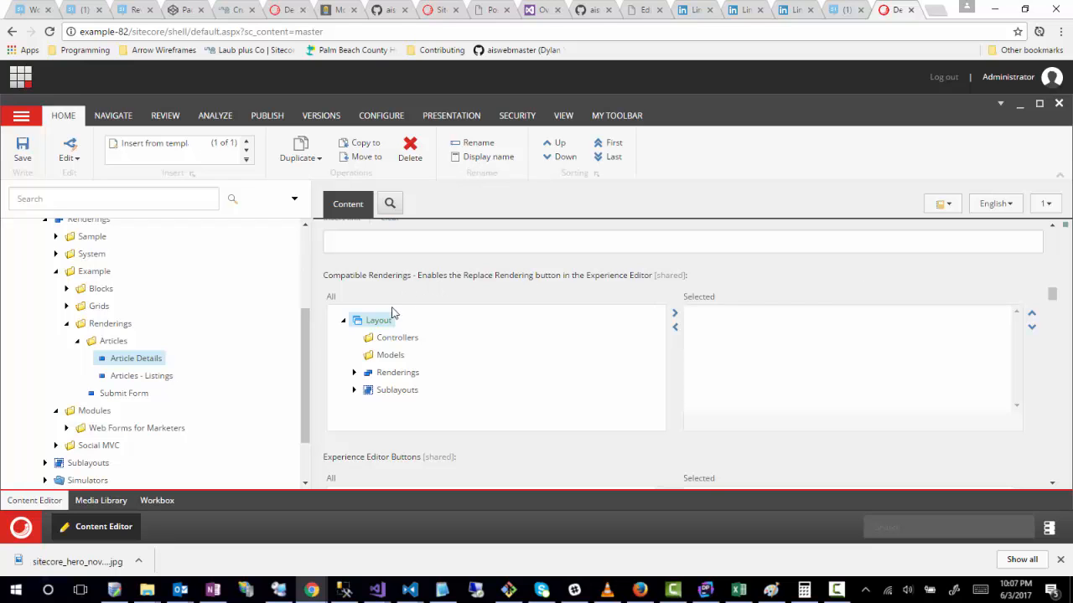
{"action": "scroll", "coordinate": [315, 345], "scroll_direction": "down", "scroll_amount": 1}
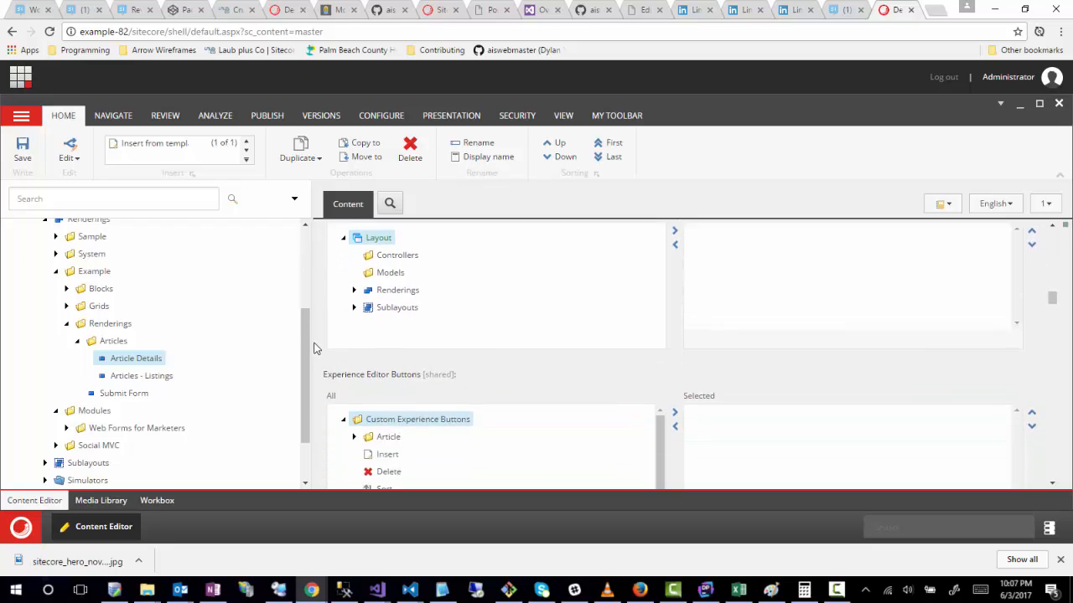
{"action": "scroll", "coordinate": [315, 348], "scroll_direction": "down", "scroll_amount": 2}
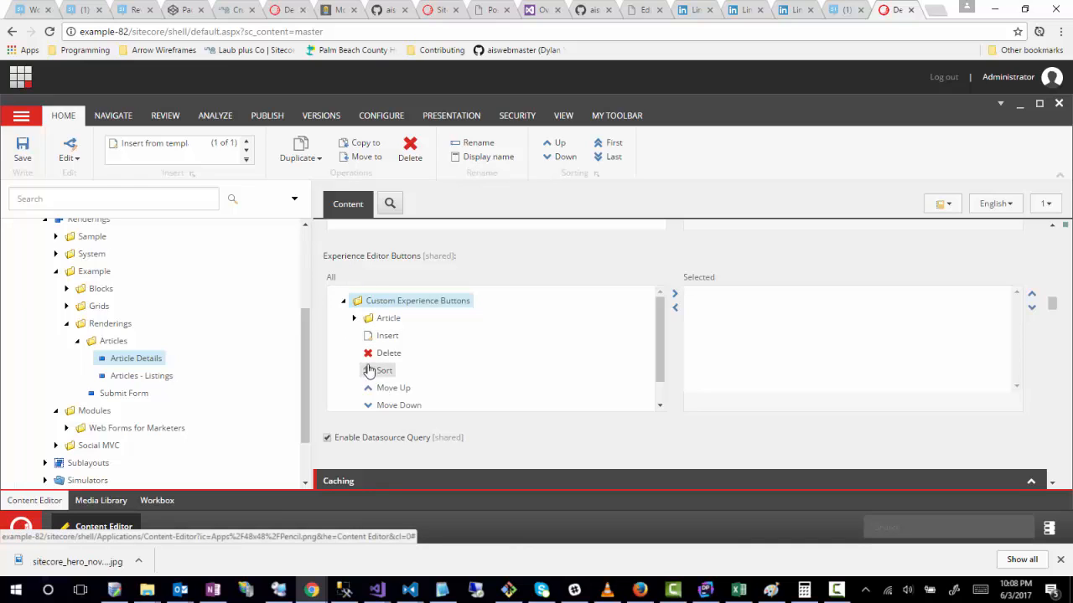
{"action": "left_click", "coordinate": [354, 320]}
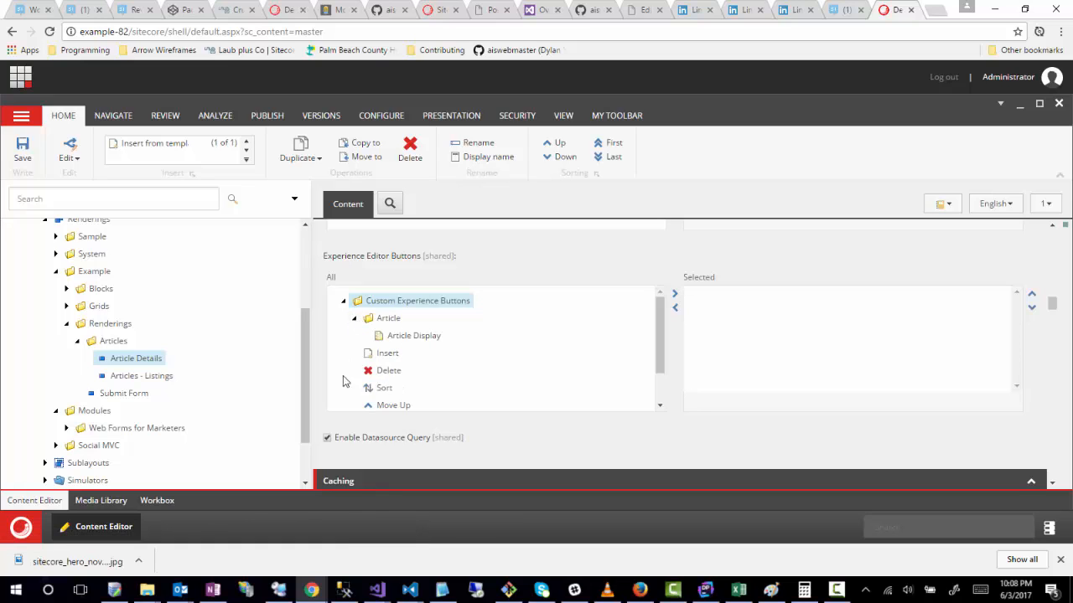
{"action": "left_click", "coordinate": [407, 342]}
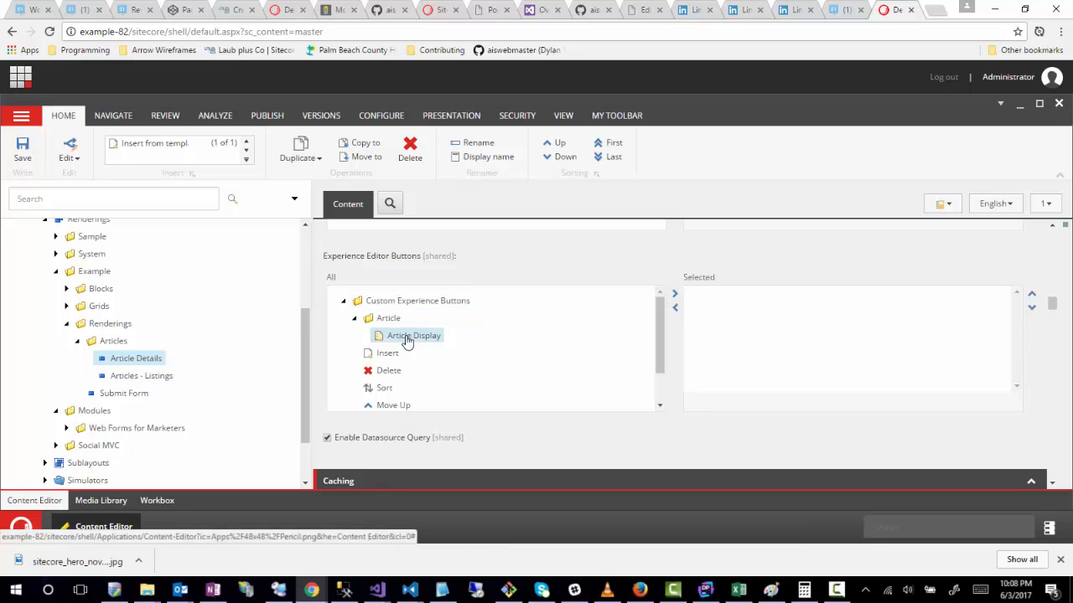
{"action": "double_click", "coordinate": [407, 341]}
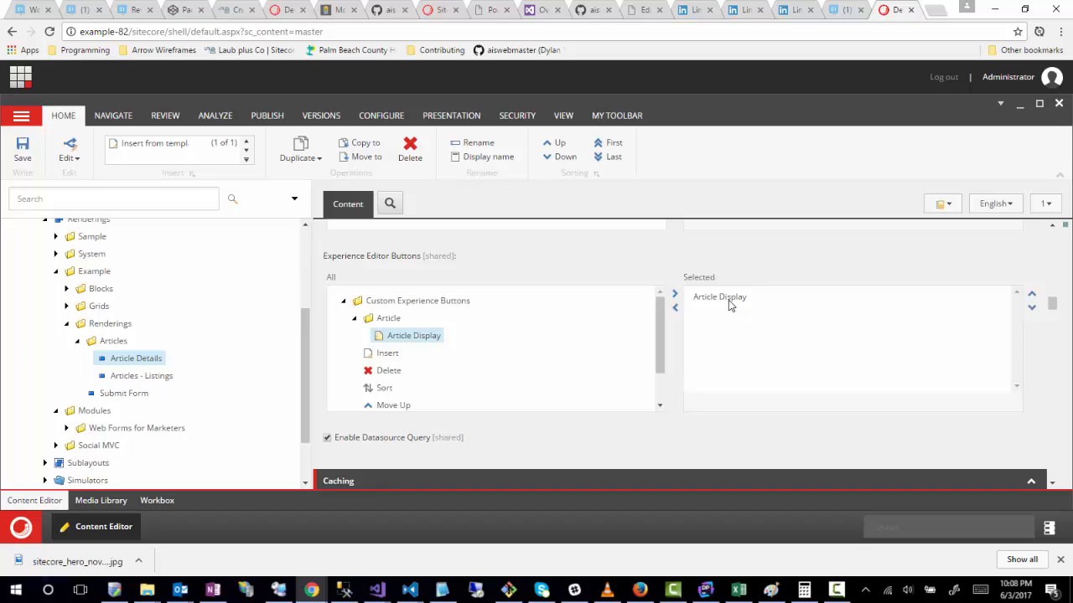
{"action": "left_click", "coordinate": [24, 150]}
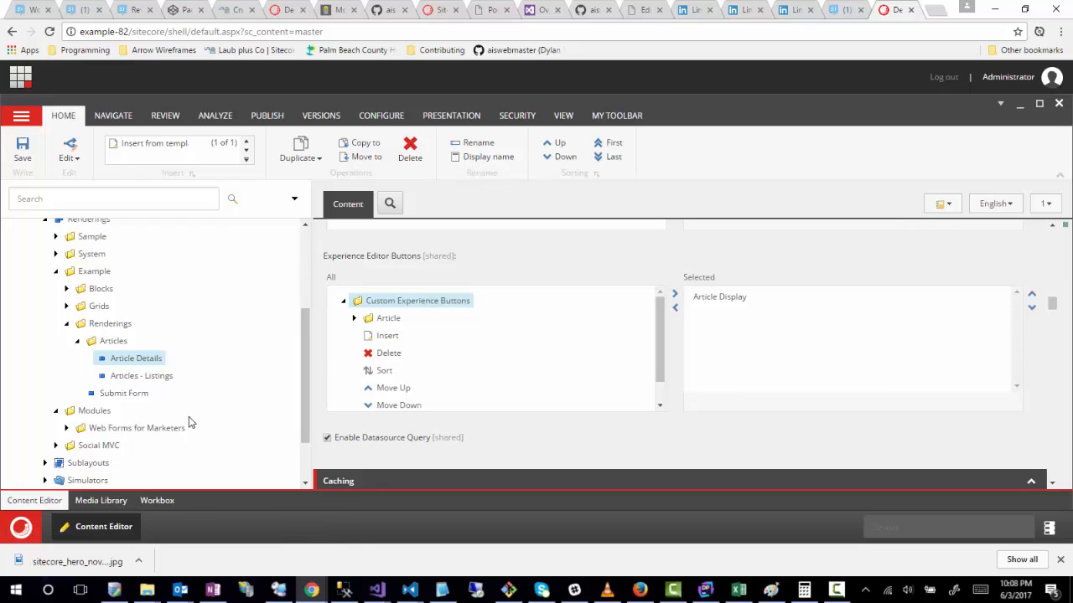
Step: Open the Test Article item under Content/Example.com/Home/Blog/2017
{"action": "scroll", "coordinate": [189, 416], "scroll_direction": "up", "scroll_amount": 3}
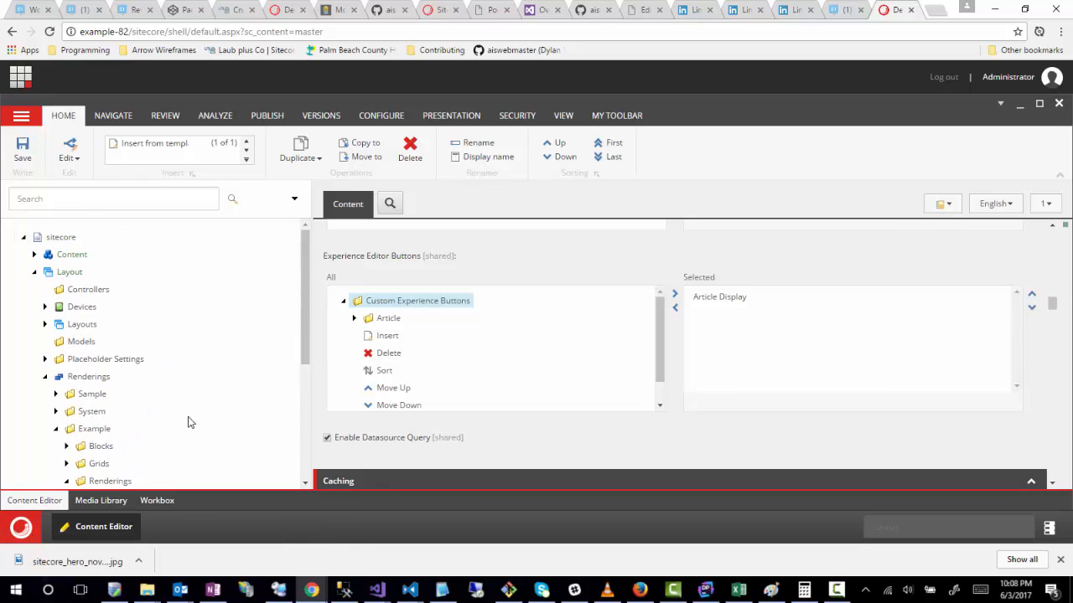
{"action": "left_click", "coordinate": [34, 254]}
{"action": "left_click", "coordinate": [46, 290]}
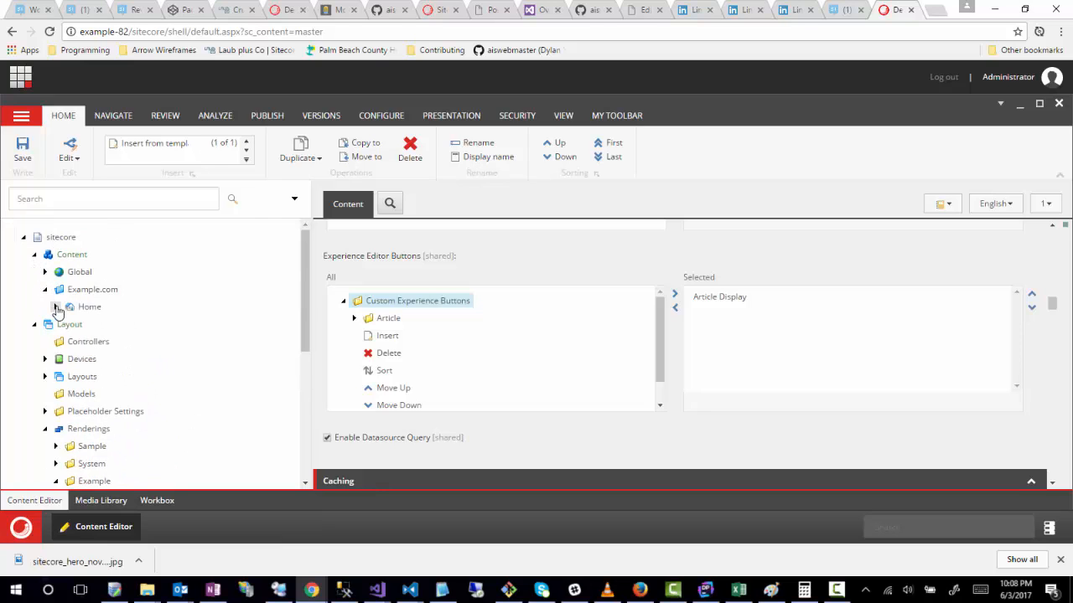
{"action": "left_click", "coordinate": [55, 307]}
{"action": "left_click", "coordinate": [66, 341]}
{"action": "left_click", "coordinate": [77, 359]}
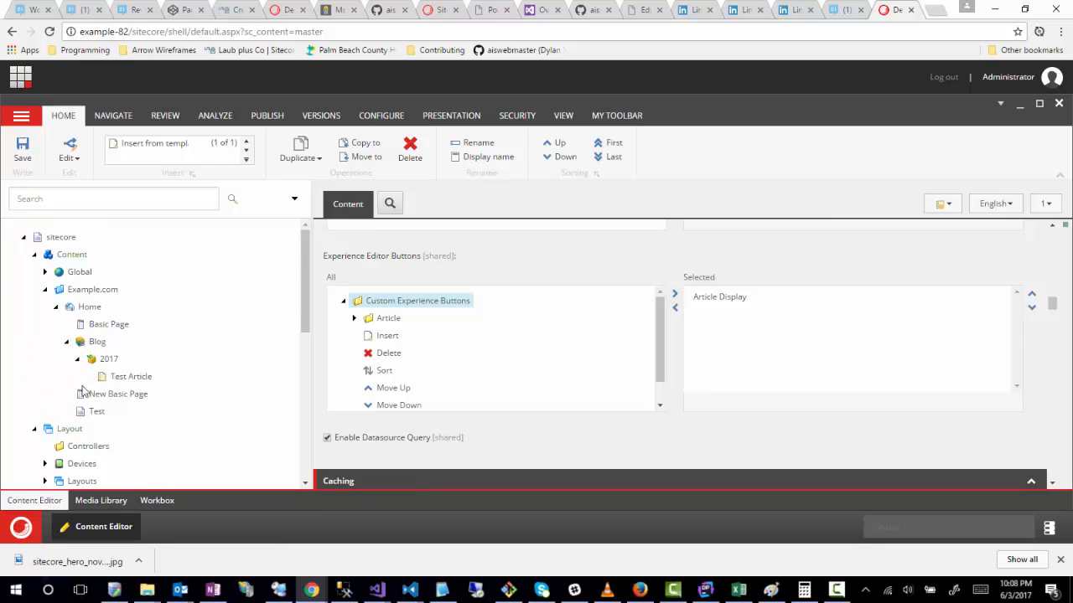
{"action": "left_click", "coordinate": [129, 377]}
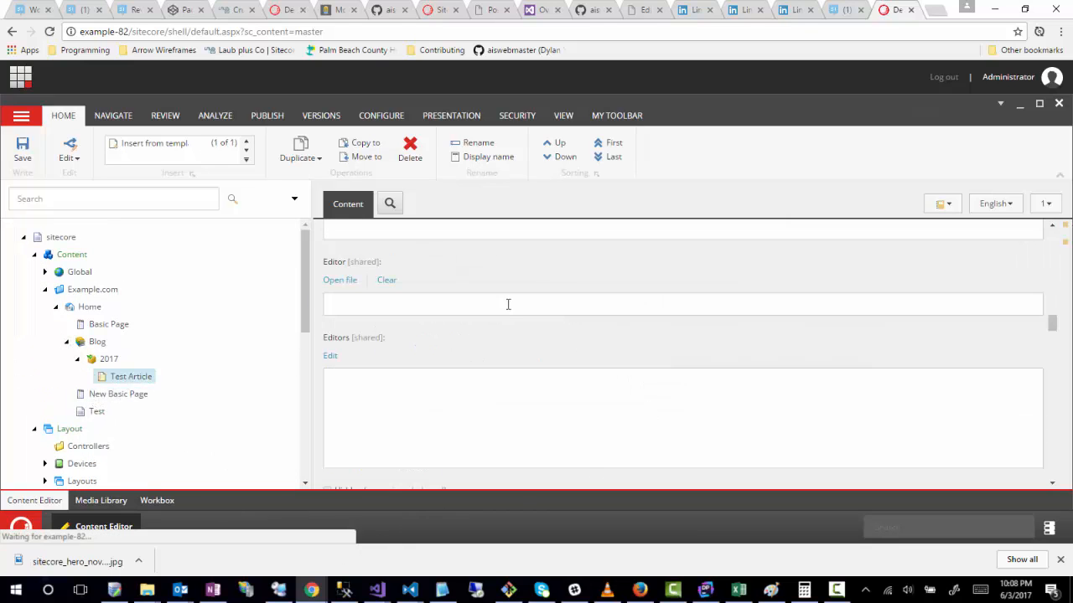
Step: Open Test Article in the Experience Editor and bring up the Article Details component's linked fields for Article Display
{"action": "left_click", "coordinate": [268, 118]}
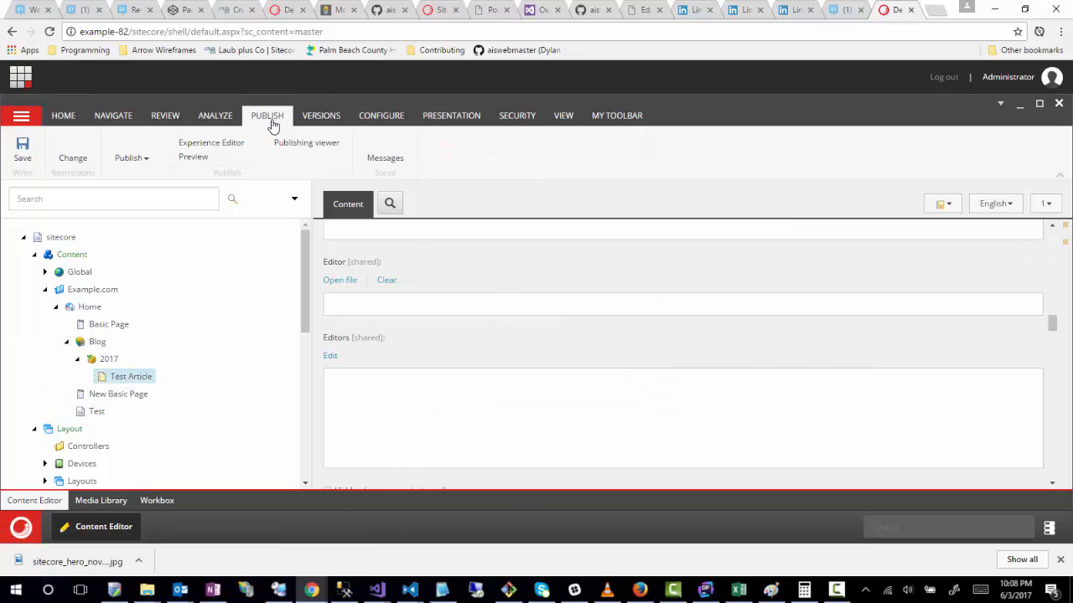
{"action": "left_click", "coordinate": [194, 148]}
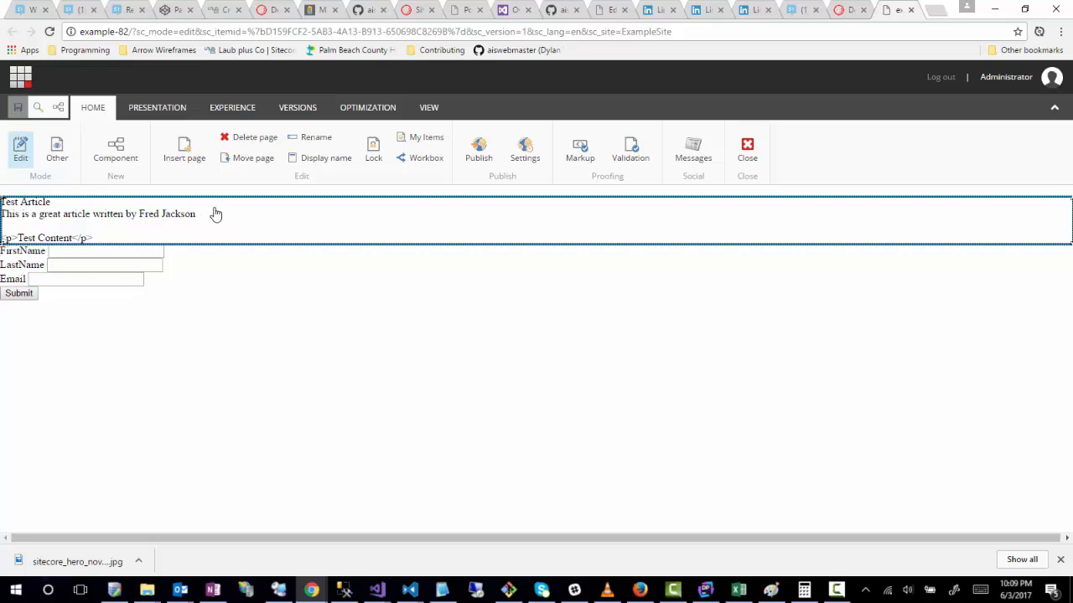
{"action": "left_click", "coordinate": [270, 231]}
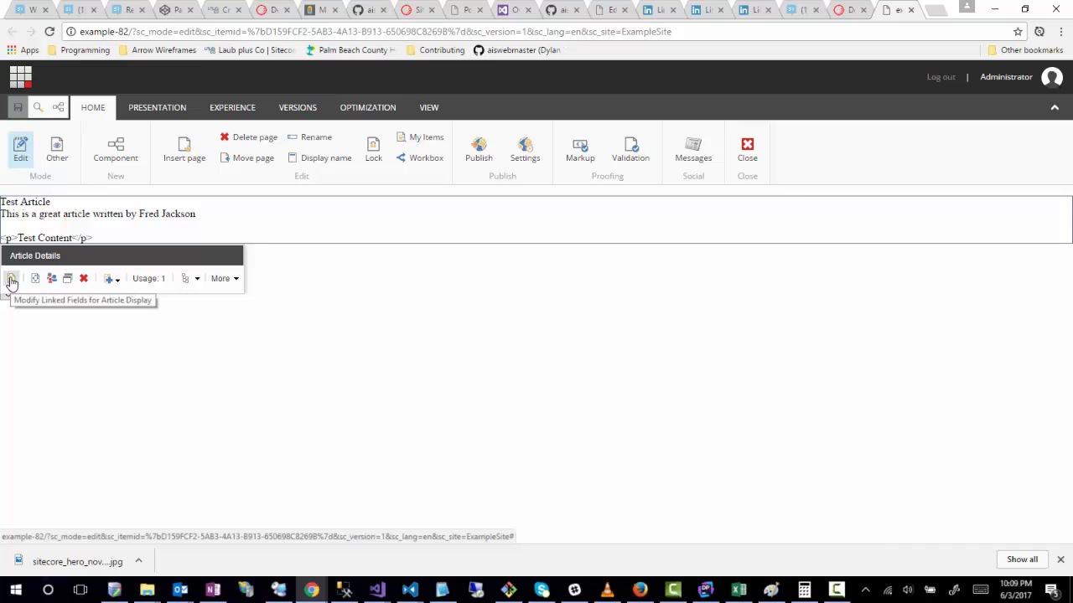
{"action": "left_click", "coordinate": [11, 281]}
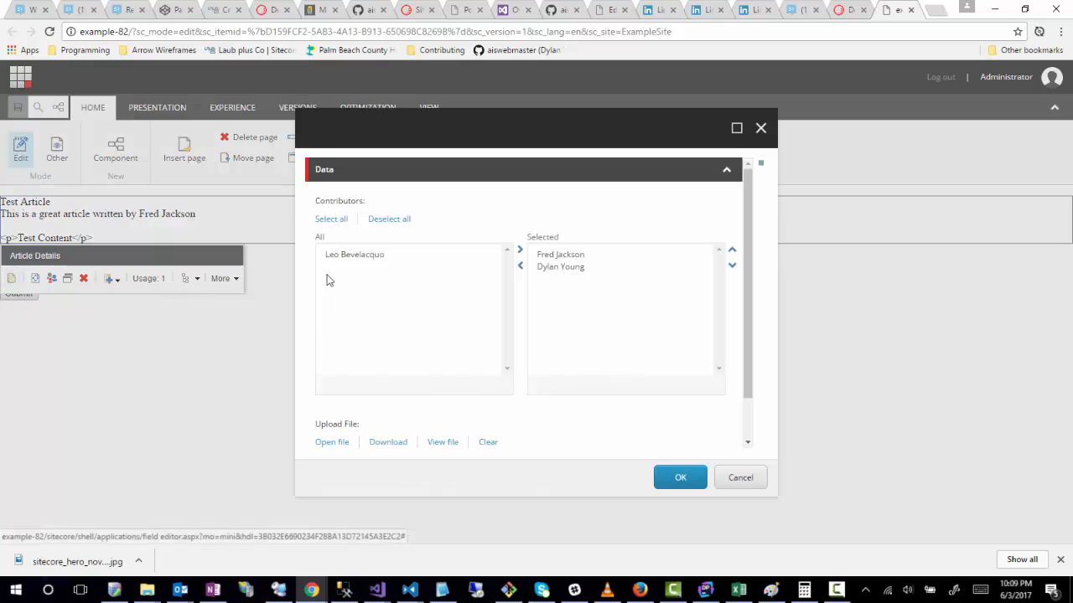
Step: Examine the Contributors and Upload File fields in the Article Display field editor, and close it without changes
{"action": "left_click_drag", "start_coordinate": [318, 201], "coordinate": [368, 203]}
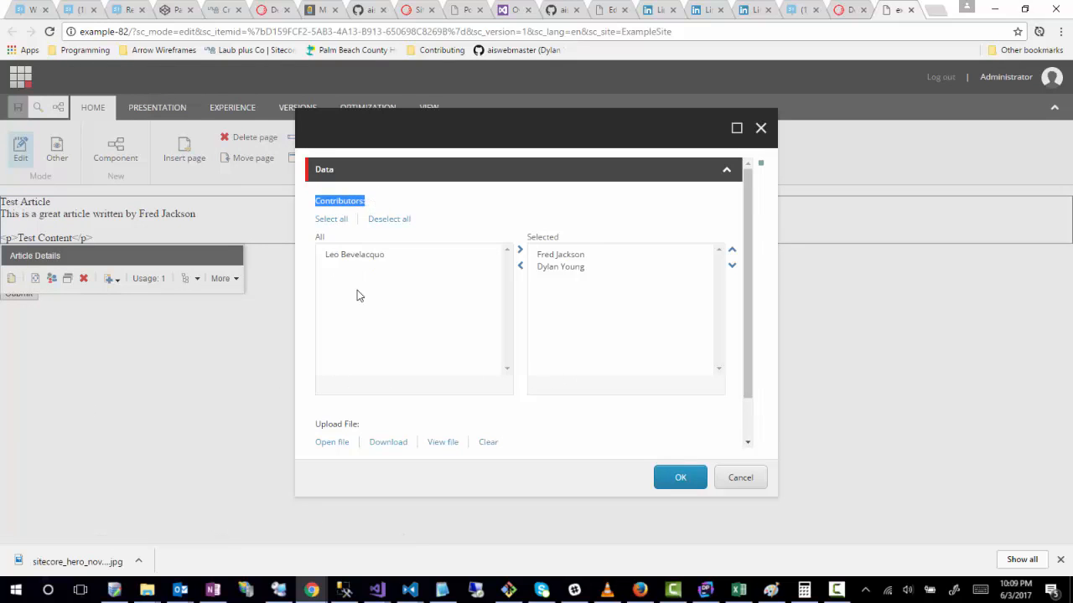
{"action": "scroll", "coordinate": [311, 339], "scroll_direction": "down", "scroll_amount": 2}
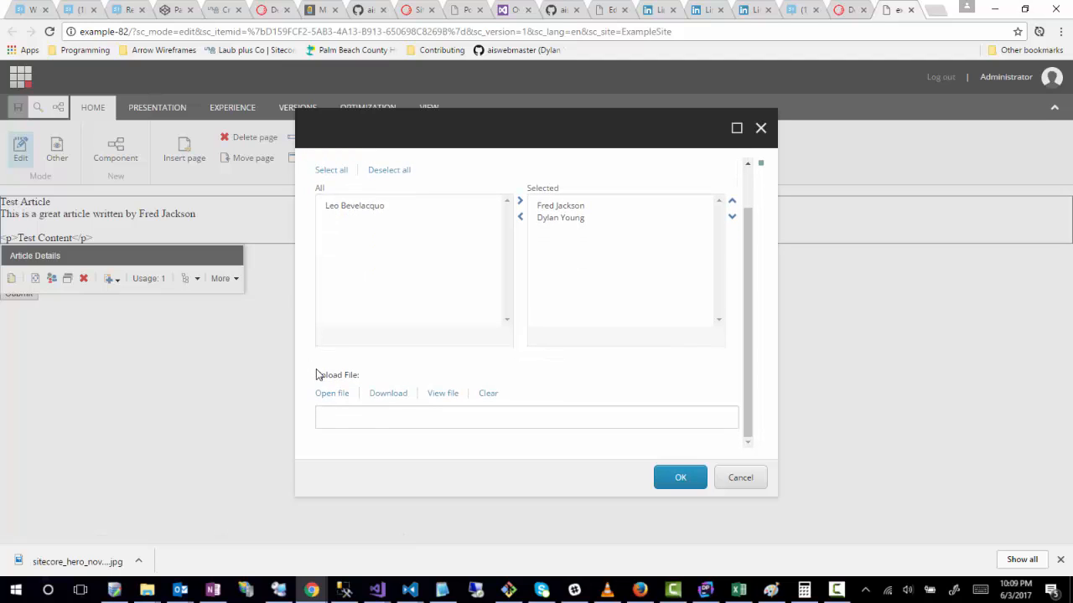
{"action": "left_click_drag", "start_coordinate": [316, 374], "coordinate": [343, 375]}
{"action": "scroll", "coordinate": [391, 296], "scroll_direction": "up", "scroll_amount": 1}
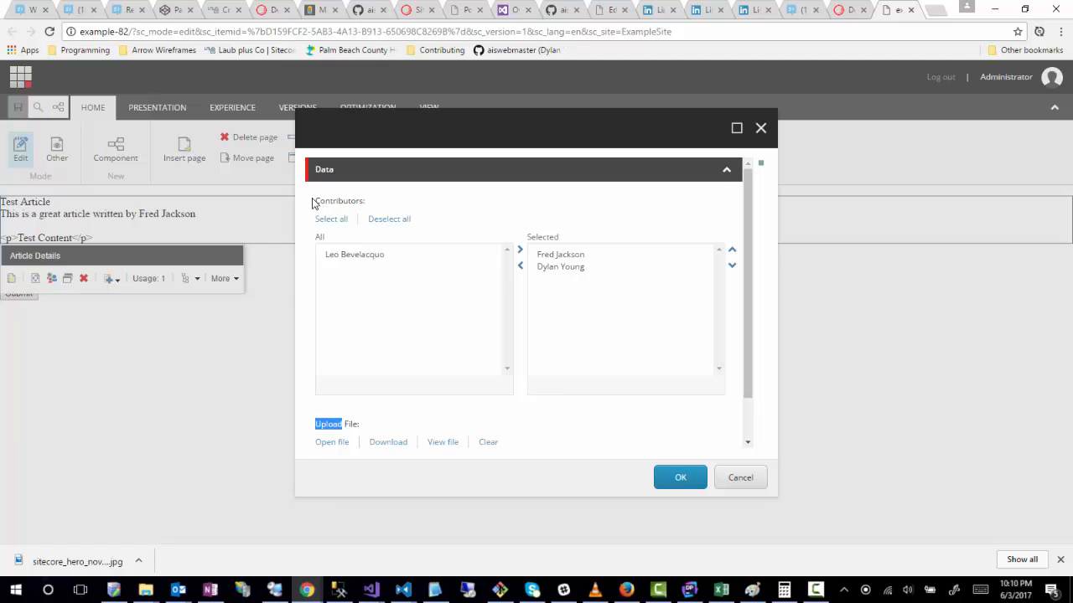
{"action": "left_click_drag", "start_coordinate": [311, 199], "coordinate": [388, 199]}
{"action": "scroll", "coordinate": [302, 321], "scroll_direction": "down", "scroll_amount": 1}
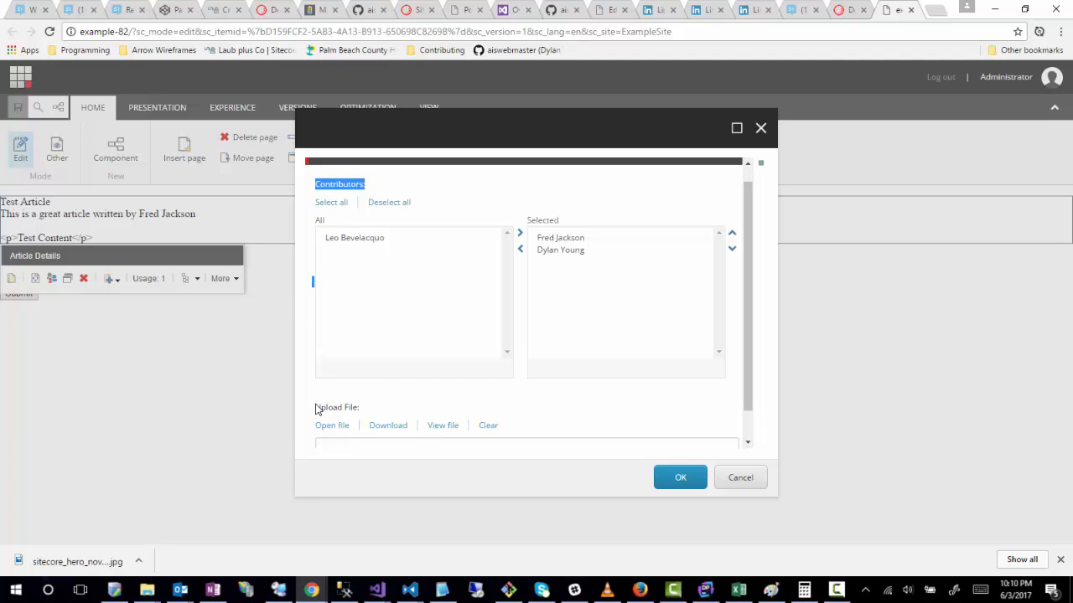
{"action": "left_click_drag", "start_coordinate": [316, 409], "coordinate": [376, 395]}
{"action": "scroll", "coordinate": [388, 383], "scroll_direction": "down", "scroll_amount": 2}
{"action": "scroll", "coordinate": [366, 379], "scroll_direction": "up", "scroll_amount": 3}
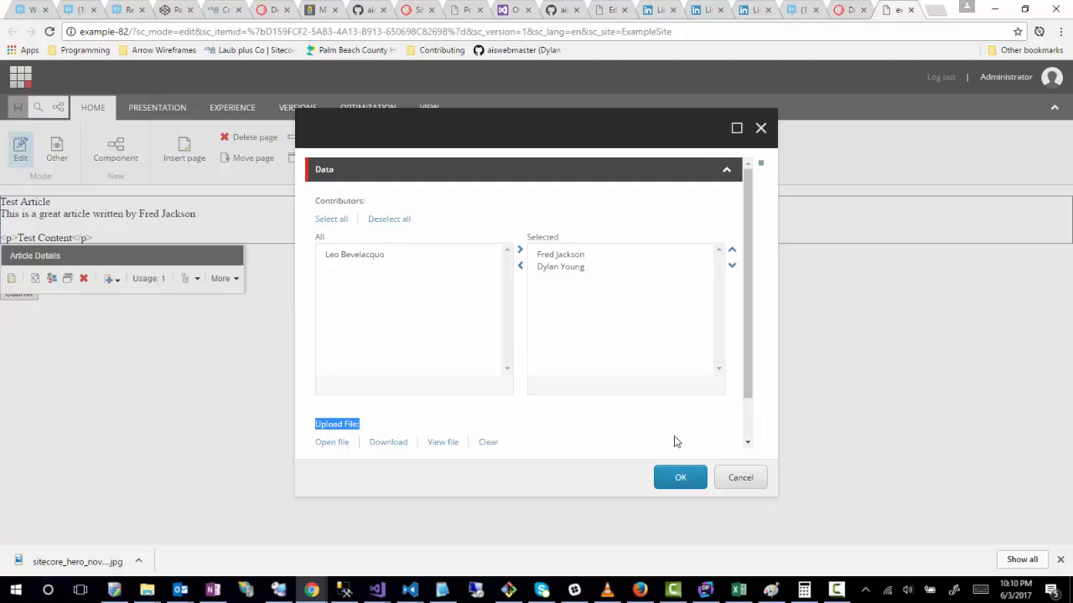
{"action": "left_click", "coordinate": [742, 478]}
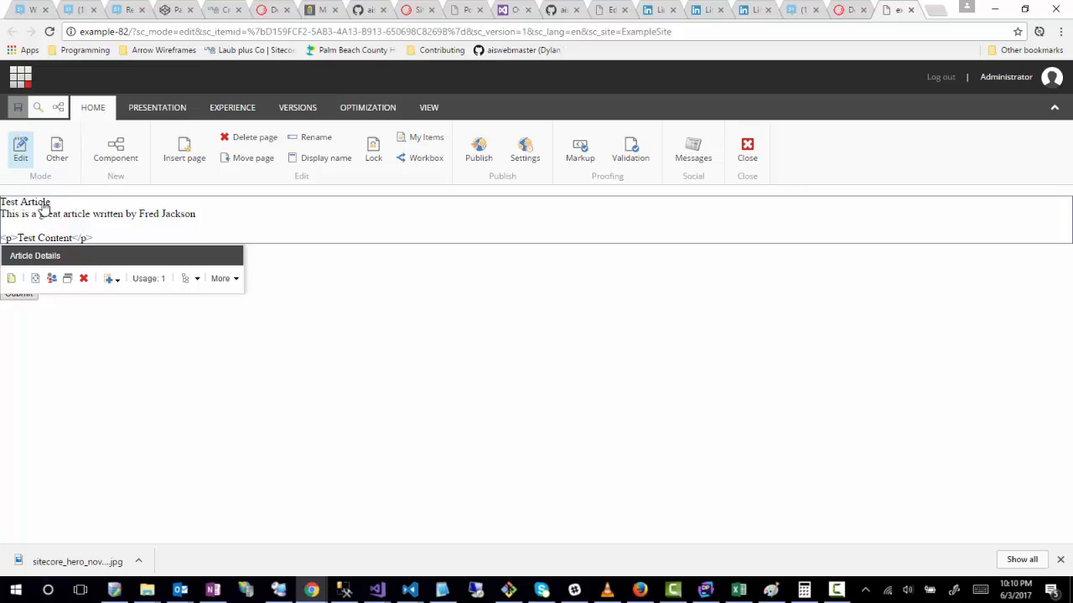
Step: Reopen the Article Display linked fields and remove the first contributor from the selected Contributors
{"action": "left_click", "coordinate": [12, 282]}
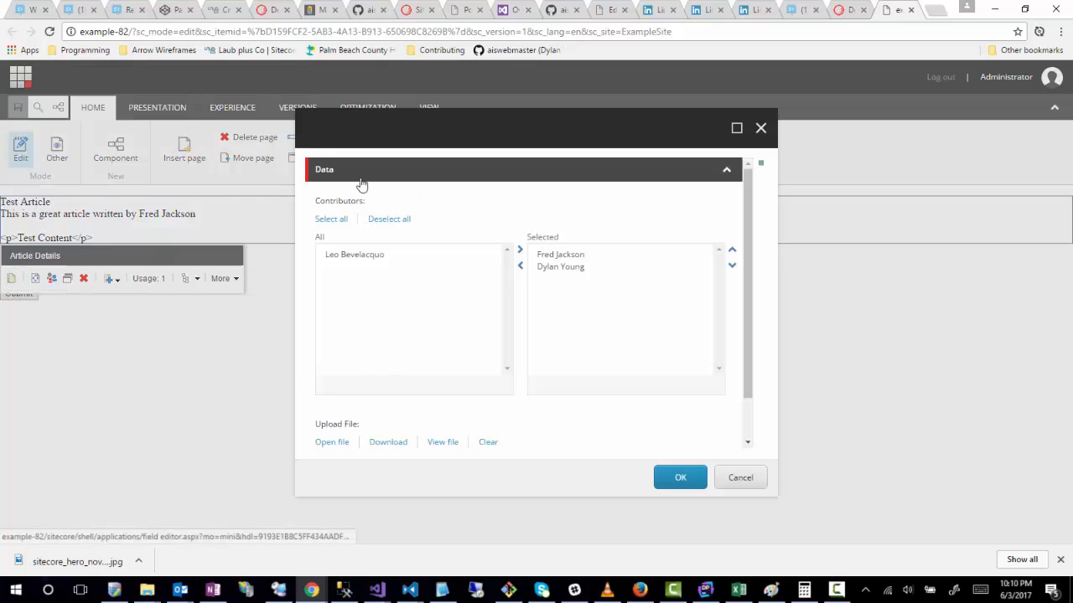
{"action": "double_click", "coordinate": [545, 255]}
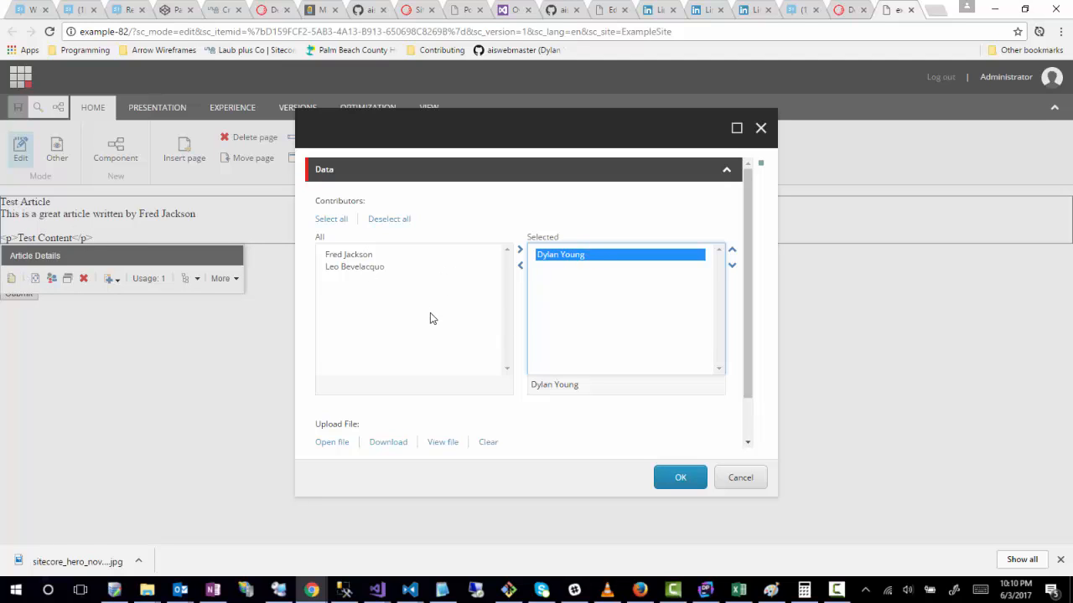
{"action": "scroll", "coordinate": [311, 341], "scroll_direction": "down", "scroll_amount": 1}
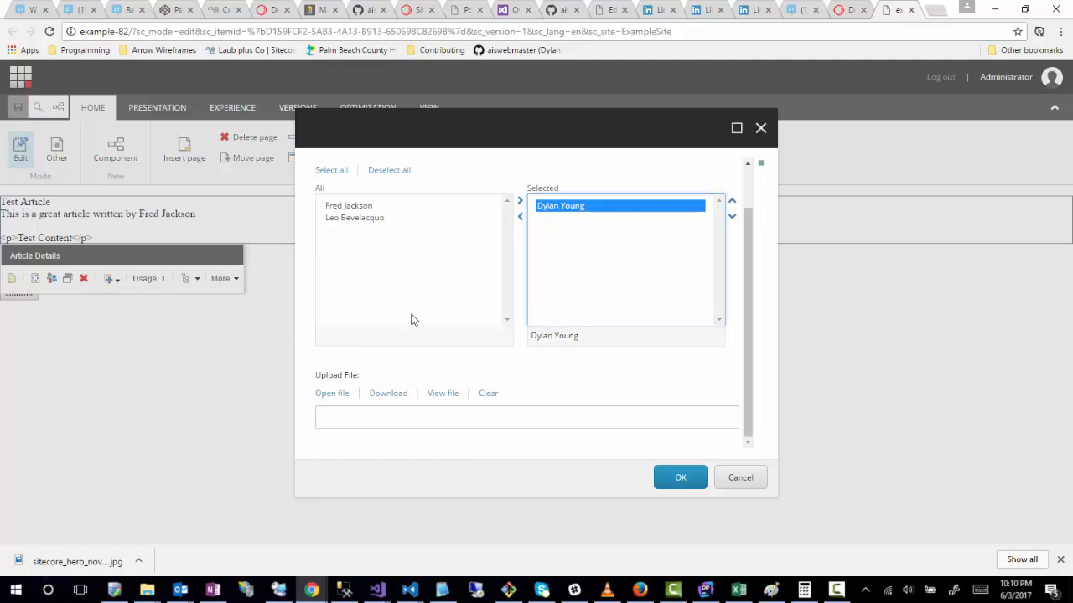
{"action": "scroll", "coordinate": [411, 320], "scroll_direction": "up", "scroll_amount": 1}
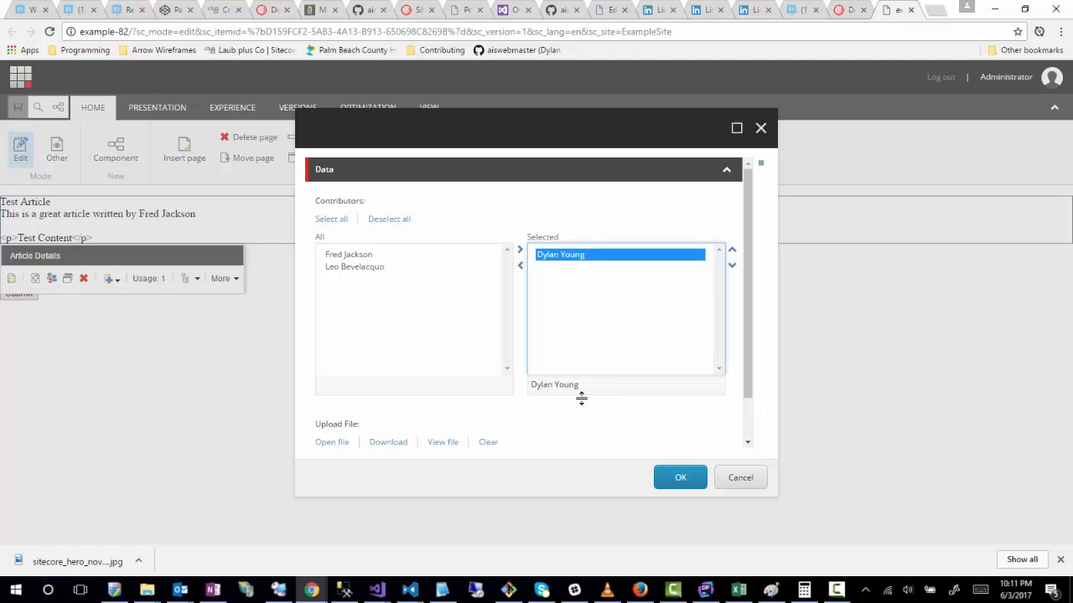
{"action": "scroll", "coordinate": [508, 350], "scroll_direction": "down", "scroll_amount": 1}
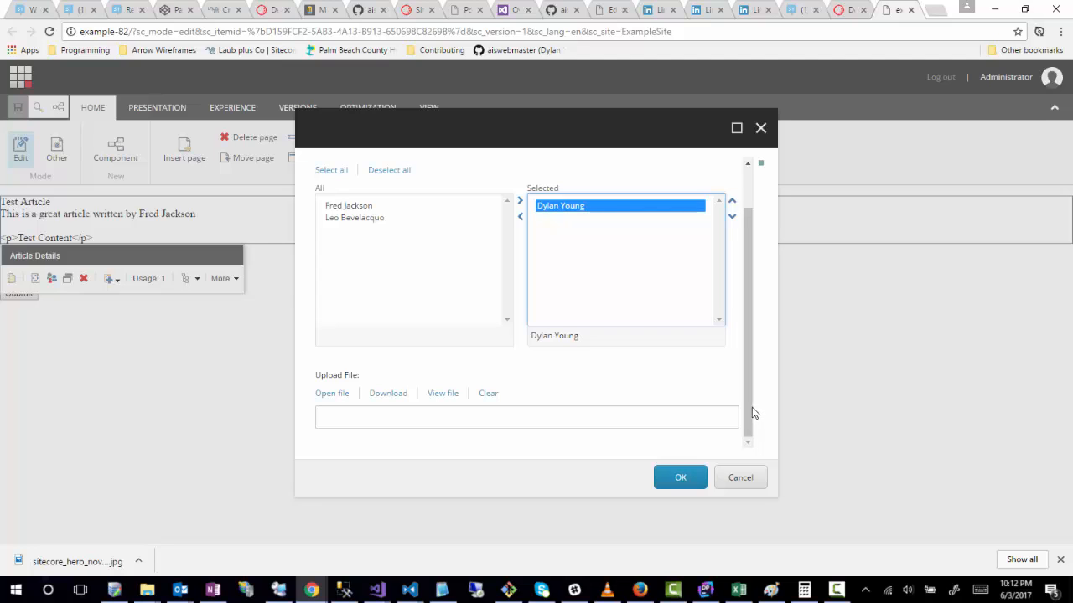
{"action": "left_click_drag", "start_coordinate": [754, 411], "coordinate": [775, 275]}
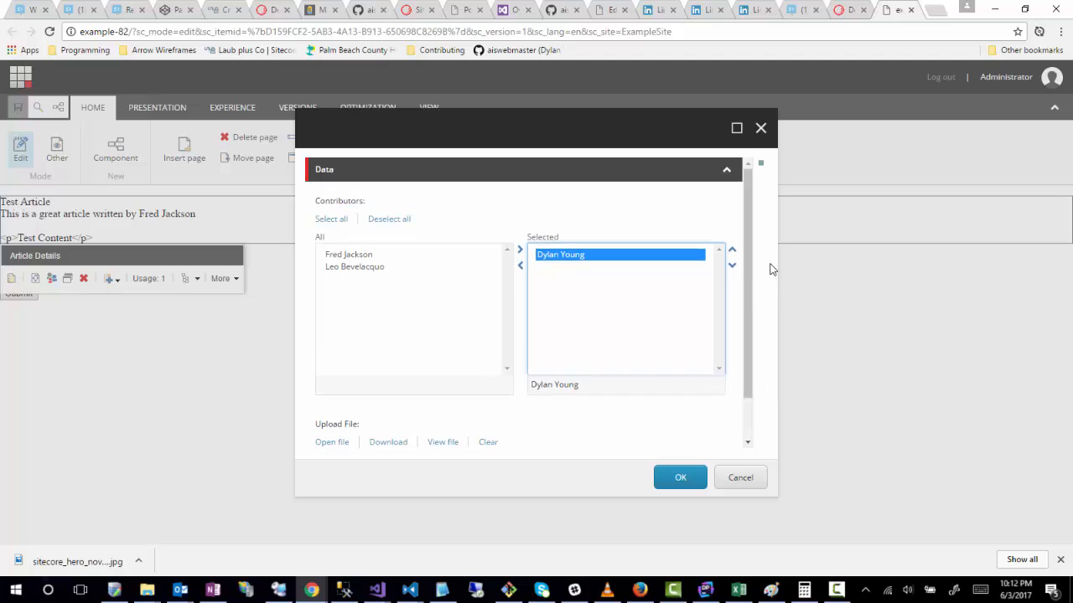